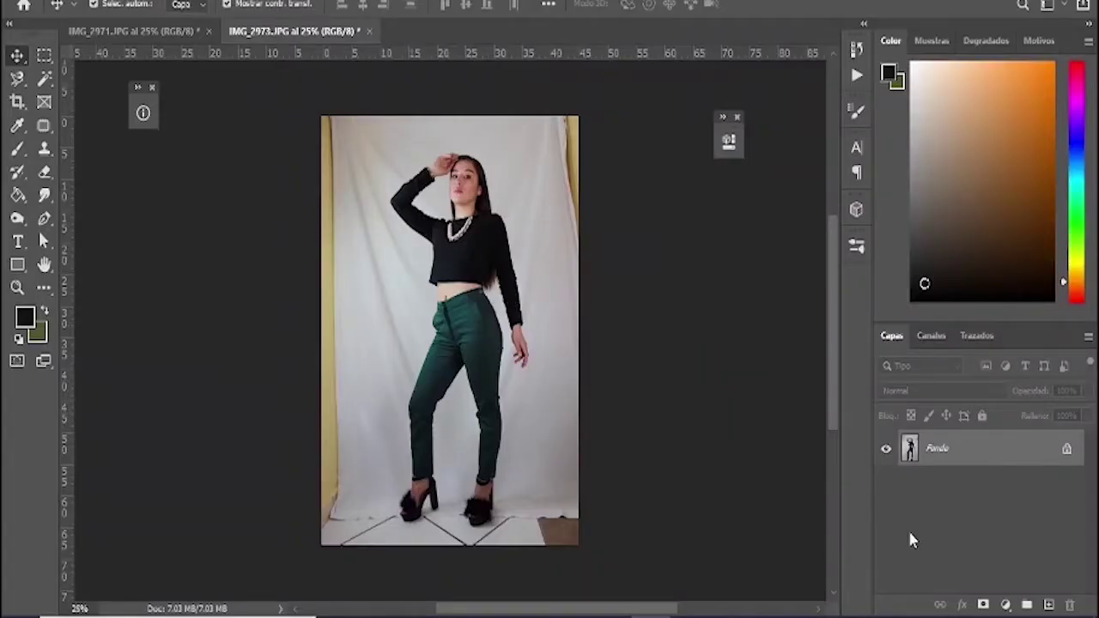
- Duplicate the photo onto a new layer, Capa 1, and zoom in on the woman's head
key(ctrl+j)
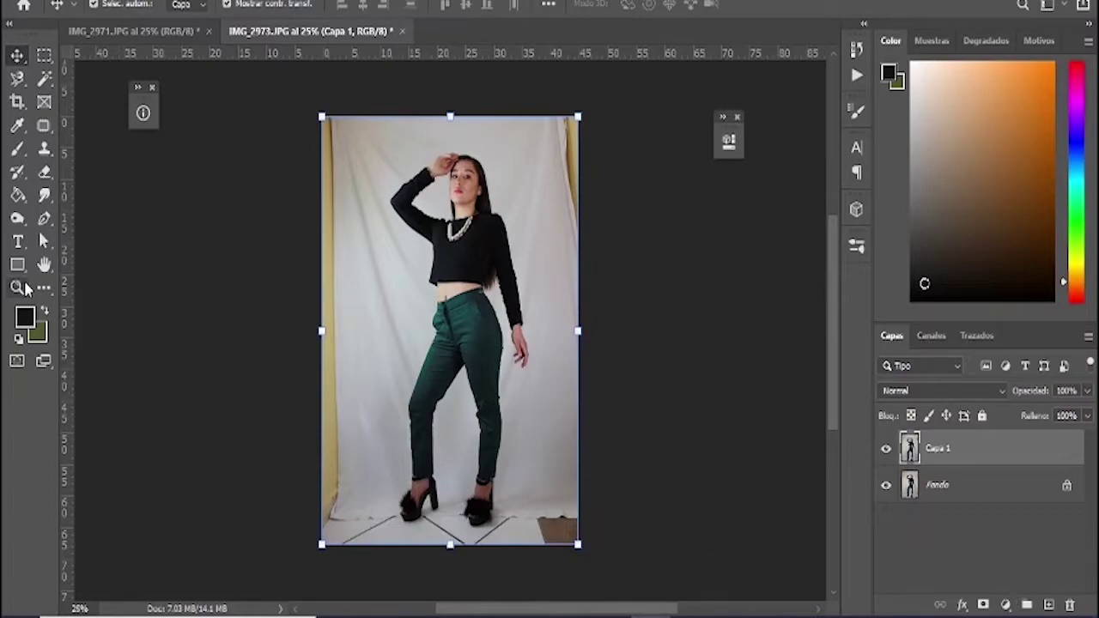
key(z)
click(459, 160)
- Magnetic Lasso the outline from neck and shoulder down the arm, around hand and fingers
key(l)
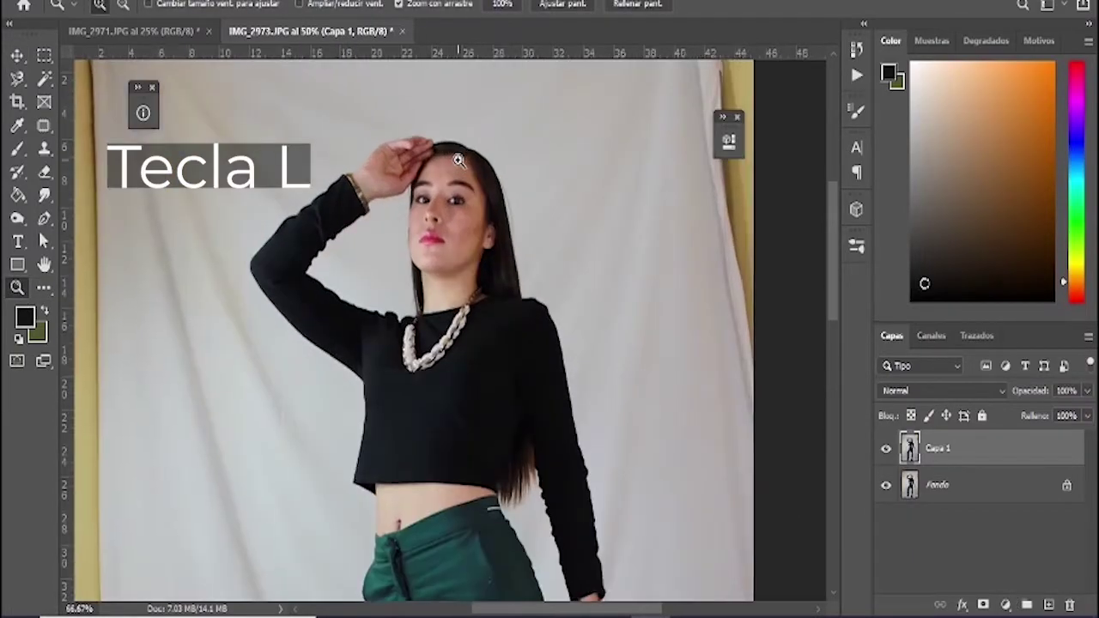
drag(637, 537, 513, 280)
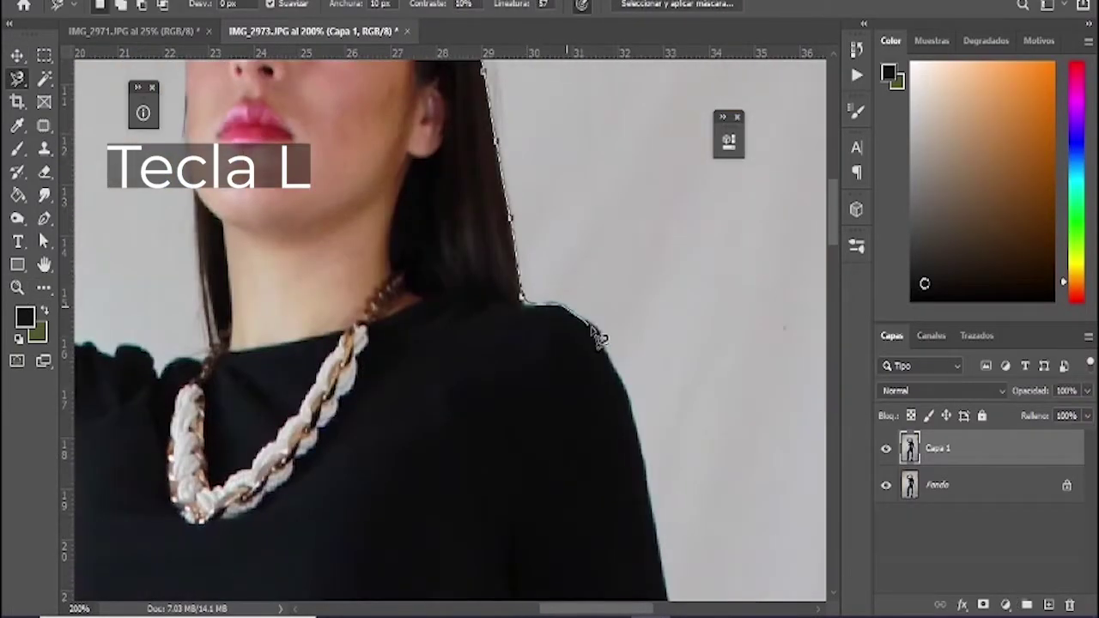
drag(612, 346, 579, 162)
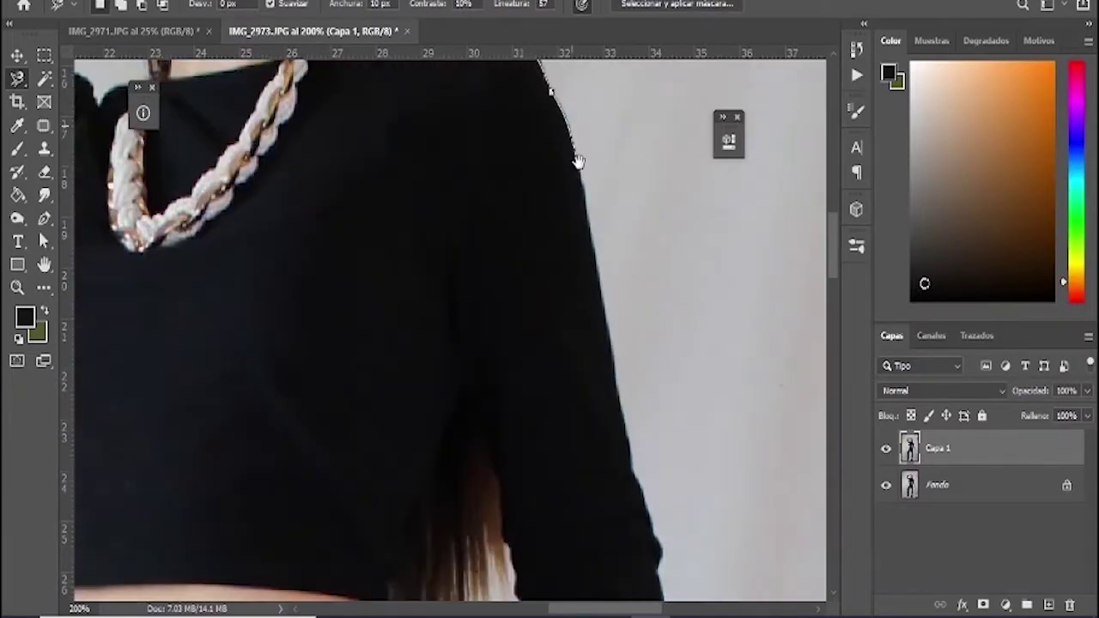
drag(628, 404, 593, 285)
drag(613, 387, 584, 284)
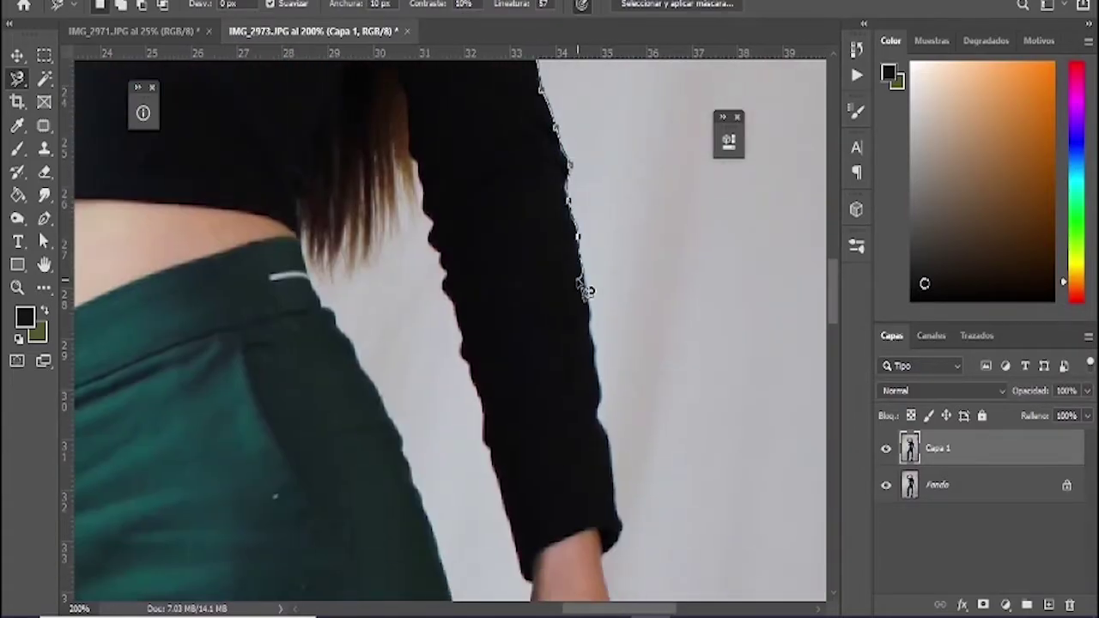
drag(606, 550, 603, 381)
drag(594, 451, 584, 356)
mouse_move(550, 519)
mouse_down()
mouse_move(544, 407)
mouse_move(471, 361)
mouse_up()
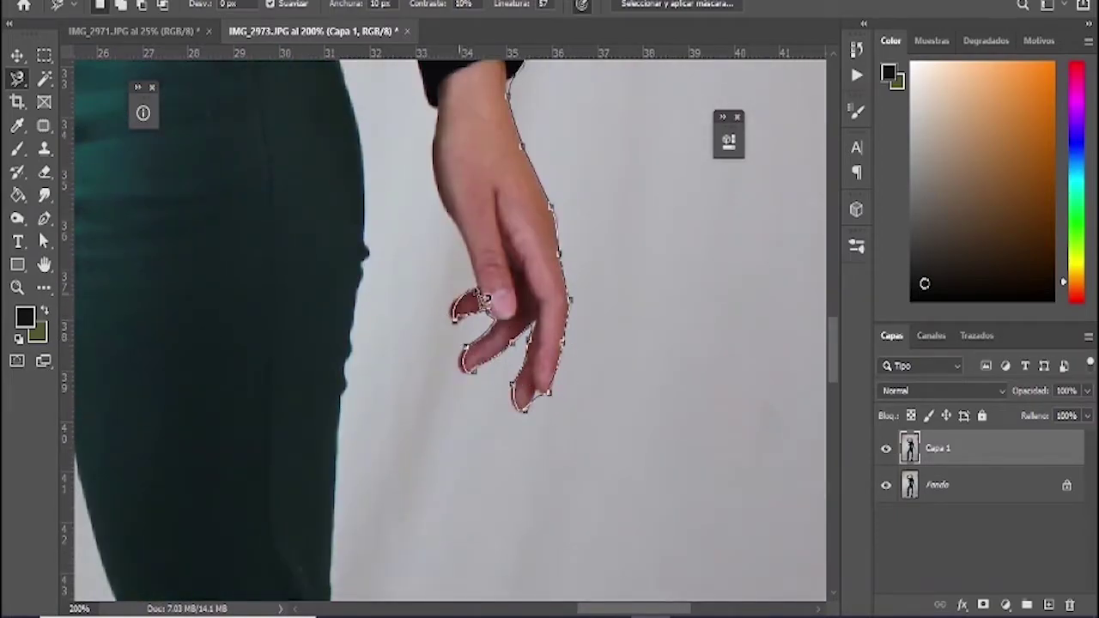
drag(492, 306, 577, 309)
drag(539, 191, 547, 388)
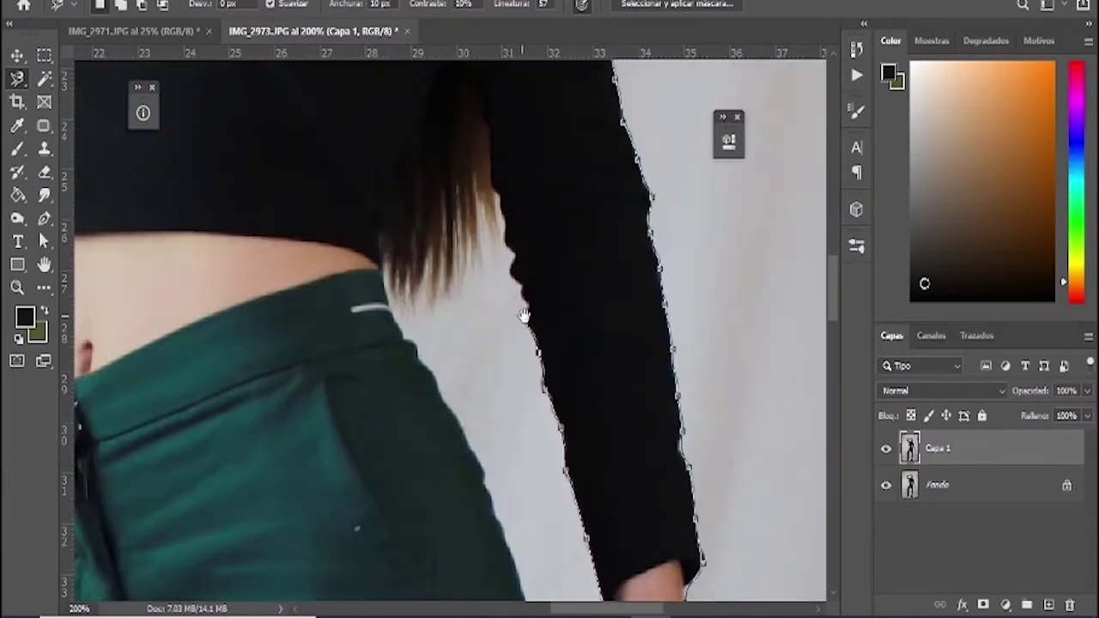
- Continue the outline down the hip, thigh and trouser leg to the shoe's heel
drag(415, 351, 425, 277)
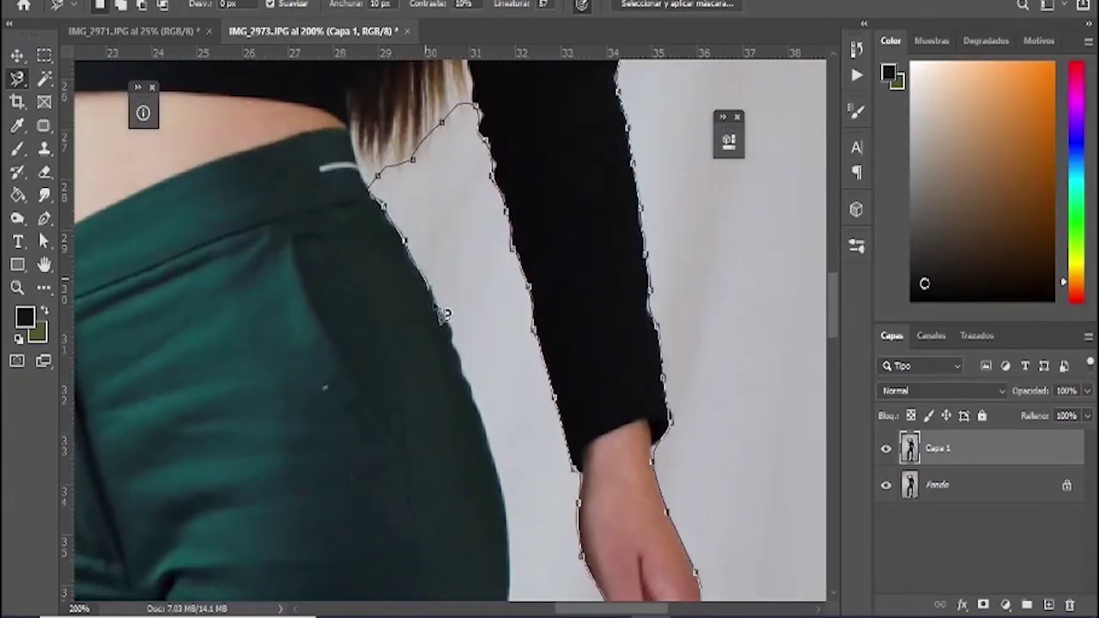
drag(481, 413, 410, 265)
drag(444, 503, 435, 332)
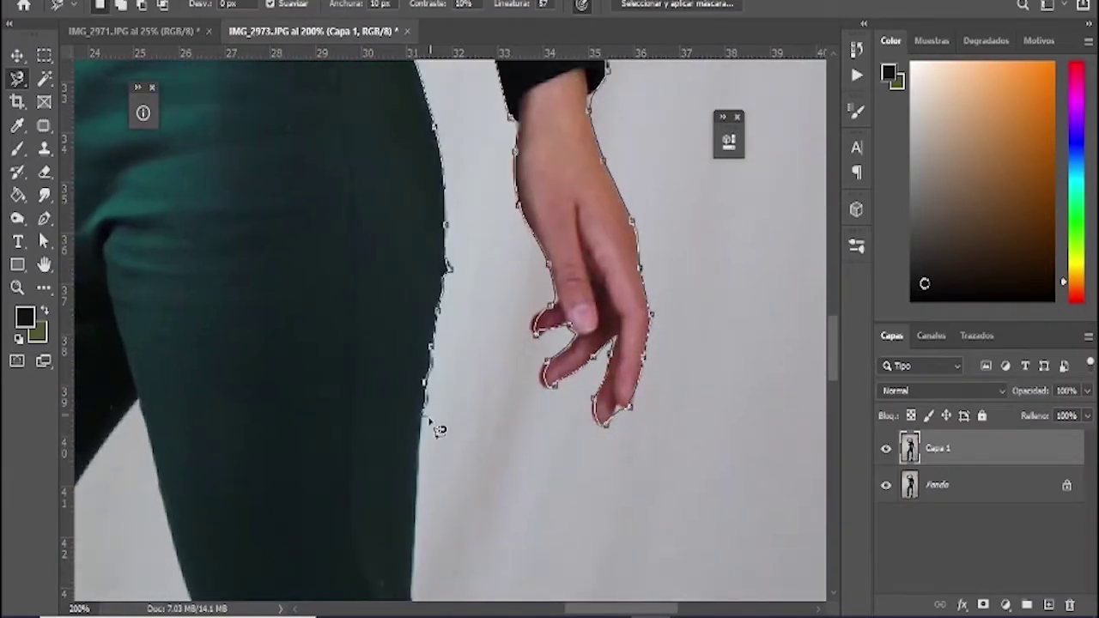
drag(432, 418, 440, 289)
drag(440, 378, 401, 252)
drag(422, 405, 412, 257)
mouse_move(387, 471)
mouse_down()
mouse_move(434, 401)
mouse_move(432, 240)
mouse_up()
drag(432, 446, 412, 283)
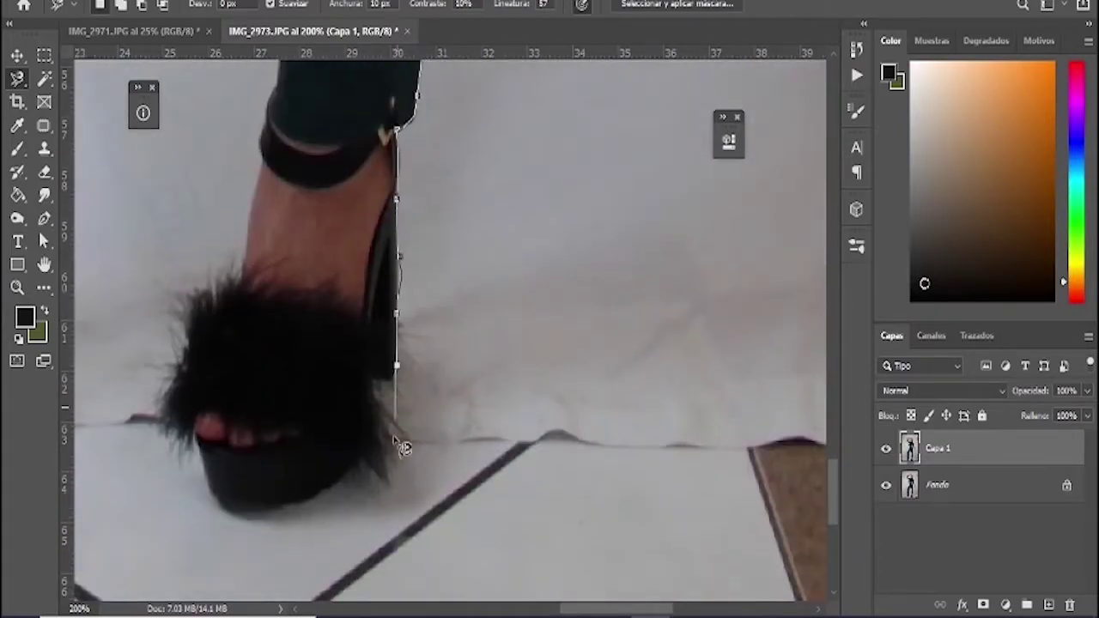
- Trace the outline around both legs, the other shoe's heel, sole and fur
drag(268, 165, 351, 442)
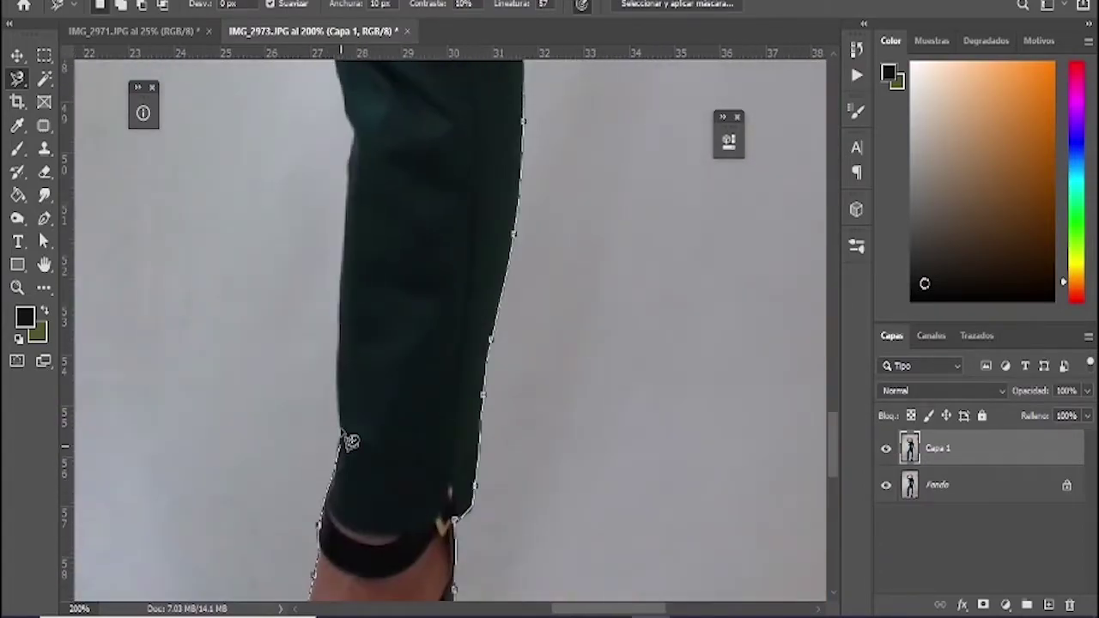
drag(363, 164, 432, 430)
drag(428, 317, 503, 531)
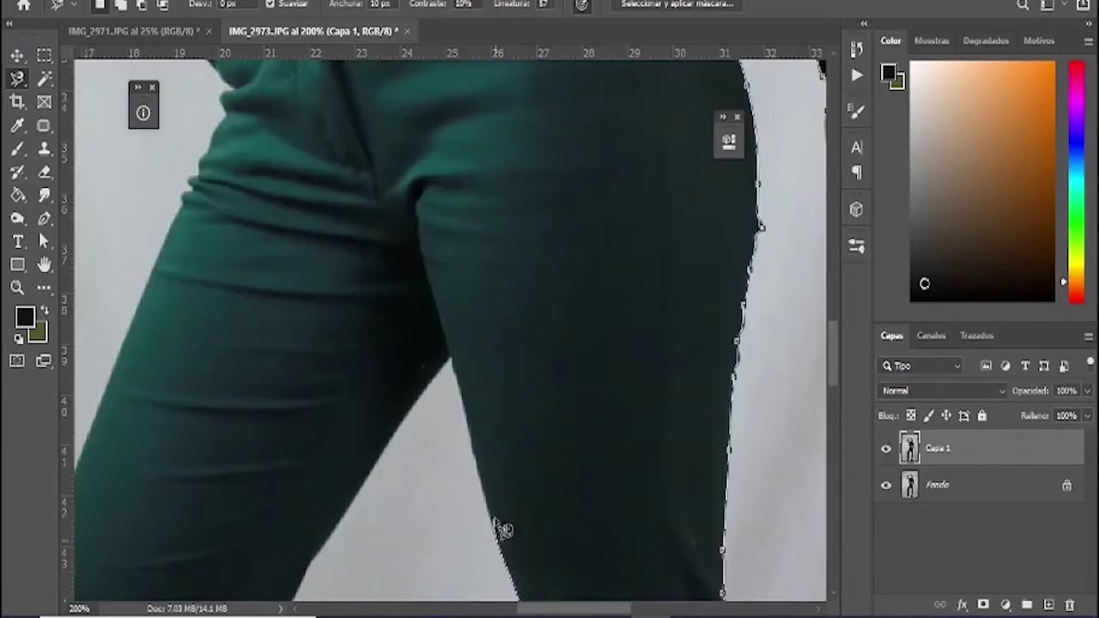
mouse_move(394, 462)
mouse_down()
mouse_move(449, 332)
mouse_move(405, 338)
mouse_up()
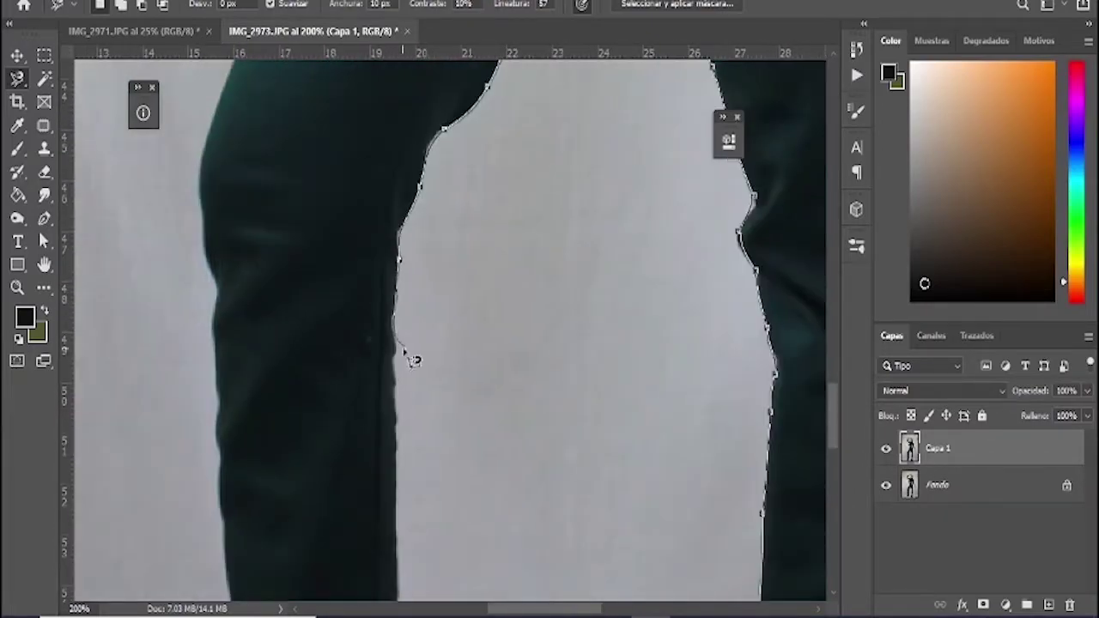
drag(408, 464, 400, 359)
drag(404, 524, 395, 353)
drag(403, 481, 378, 335)
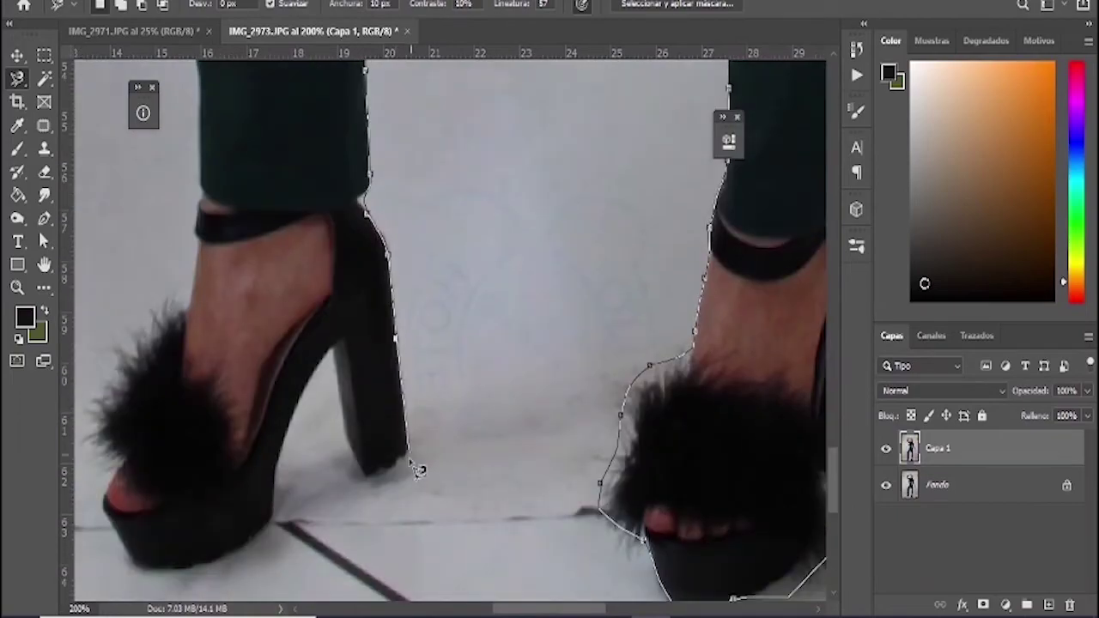
drag(284, 464, 344, 324)
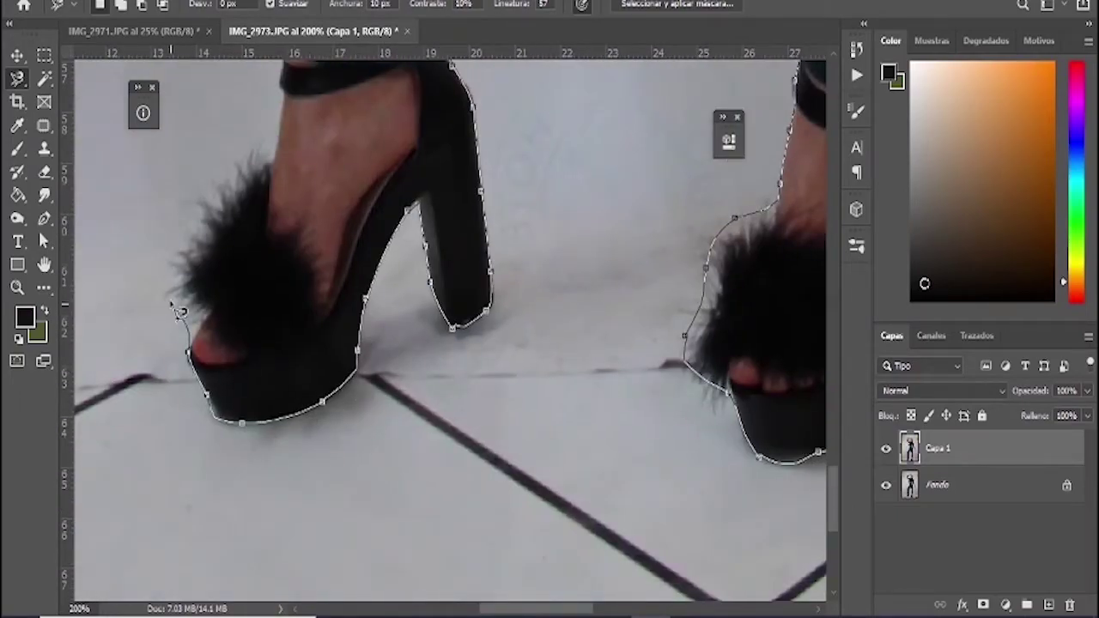
- Trace up the outer trouser leg to the raised arm, close the selection, and fit the view
drag(281, 150, 292, 356)
drag(300, 121, 323, 400)
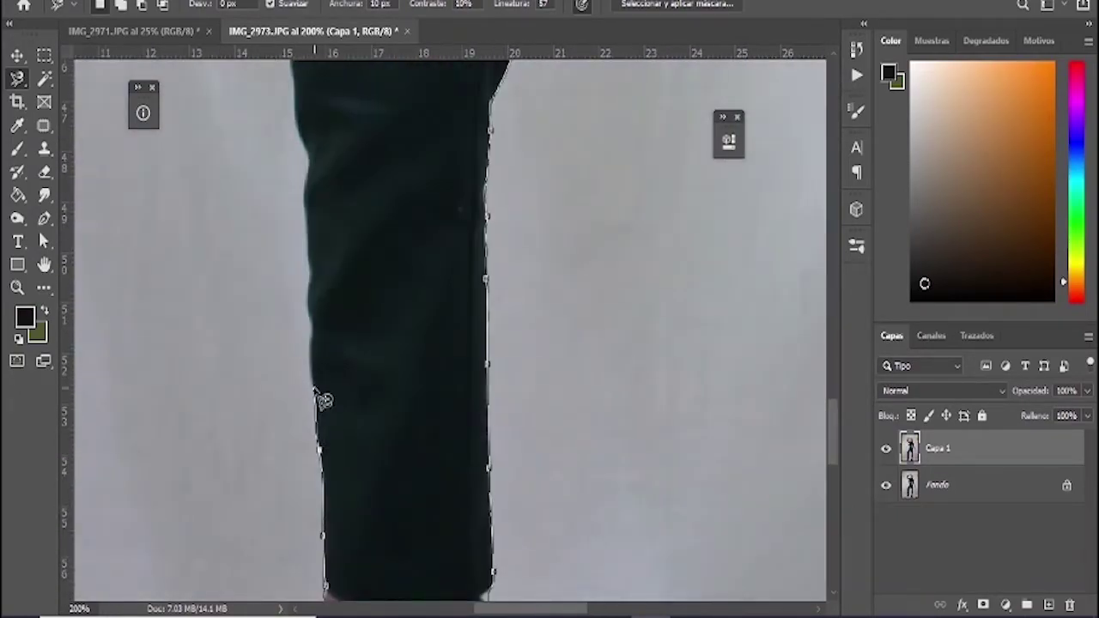
mouse_move(315, 263)
mouse_down()
mouse_move(315, 361)
mouse_move(215, 503)
mouse_move(232, 536)
mouse_up()
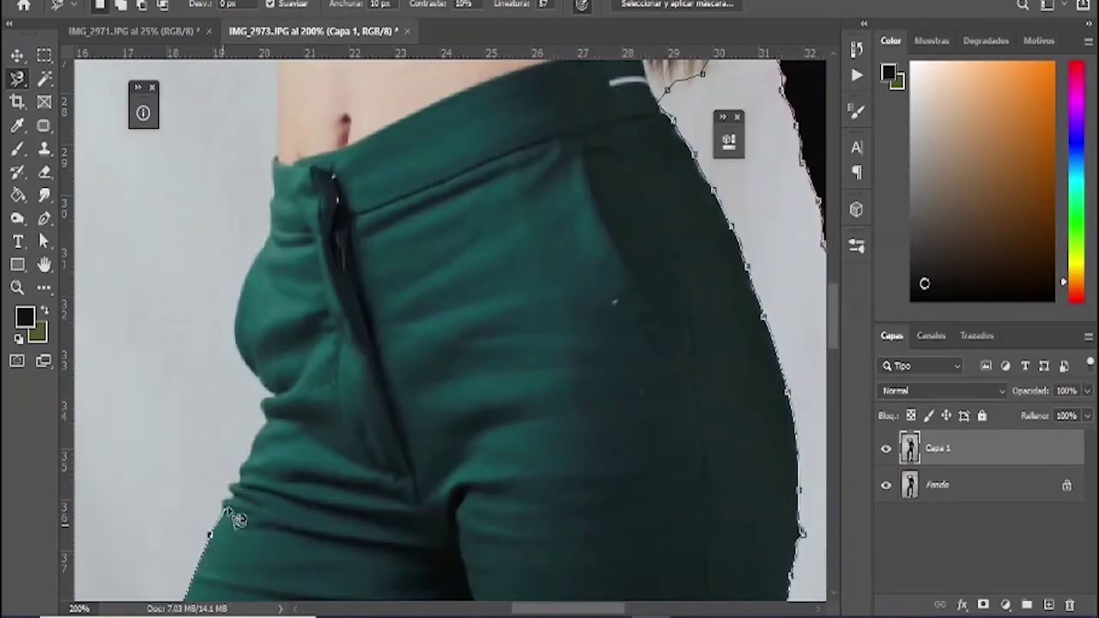
drag(283, 201, 288, 515)
mouse_move(146, 172)
mouse_down()
mouse_move(382, 467)
mouse_move(172, 373)
mouse_move(510, 111)
mouse_move(636, 187)
mouse_up()
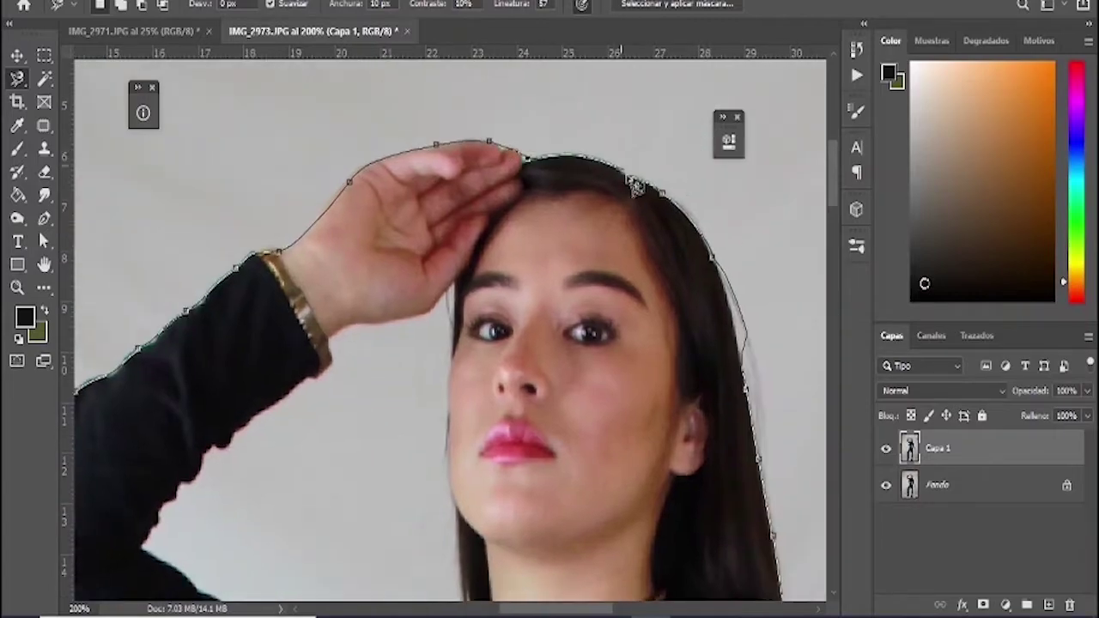
mouse_move(293, 423)
mouse_down()
mouse_move(393, 221)
mouse_move(571, 425)
mouse_move(541, 128)
mouse_up()
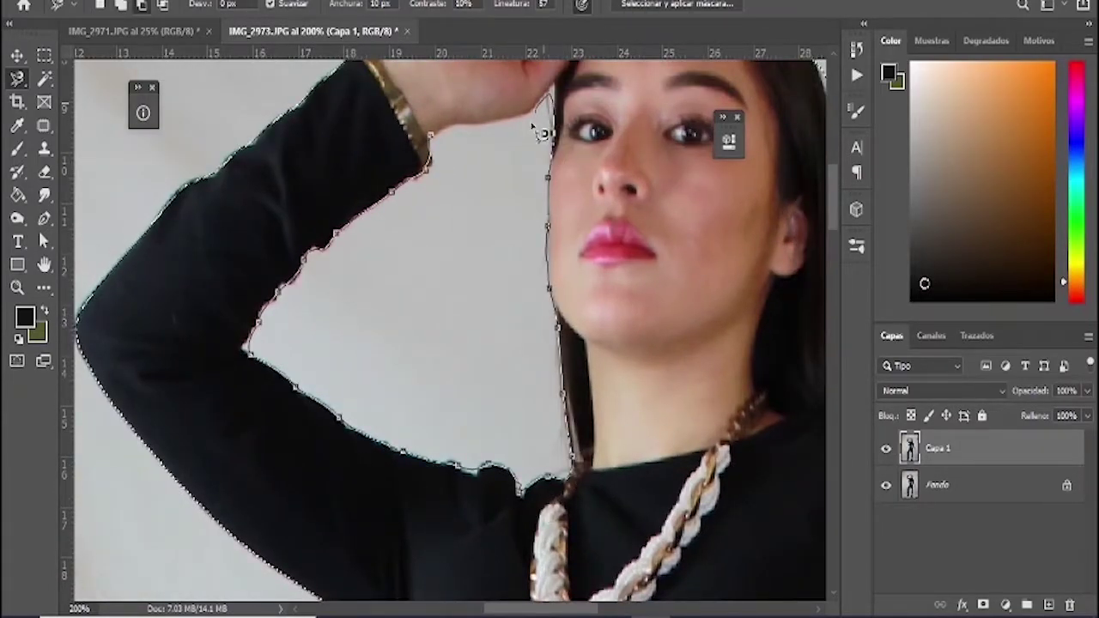
key(Return)
key(ctrl+0)
click(44, 78)
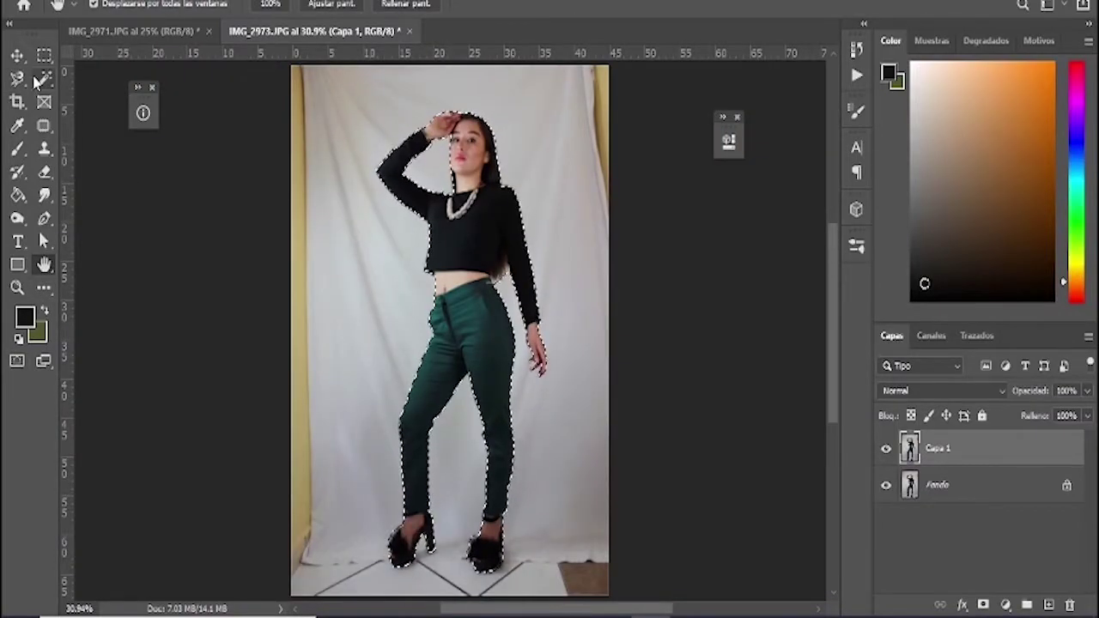
- Open Select and Mask and zoom in on the top of the woman's head
click(831, 5)
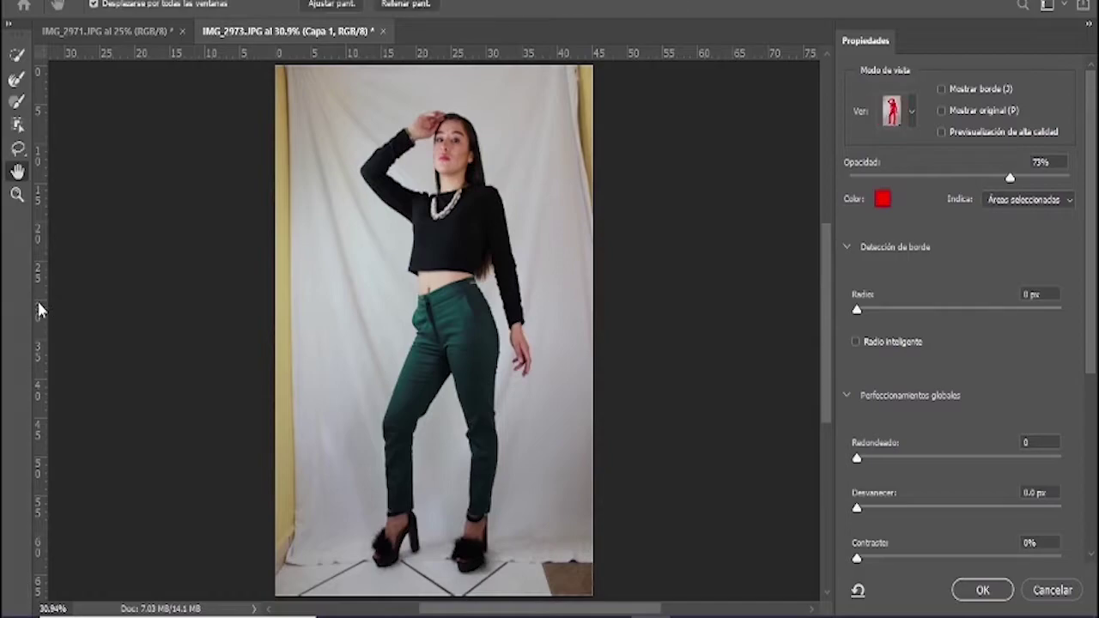
click(15, 194)
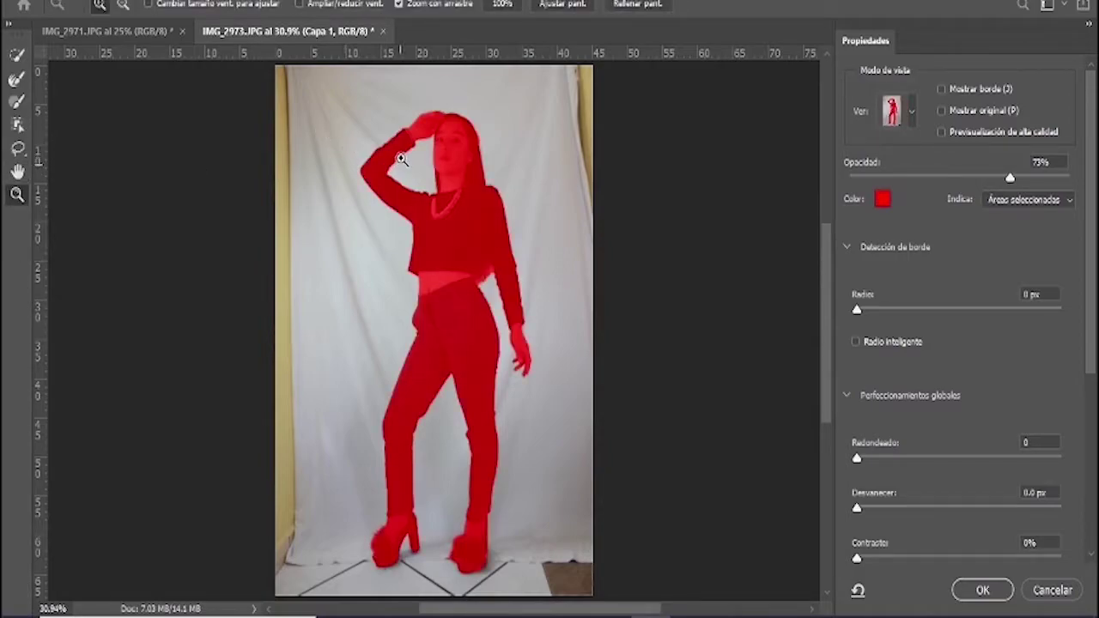
click(464, 120)
click(456, 124)
click(456, 124)
click(418, 115)
click(459, 115)
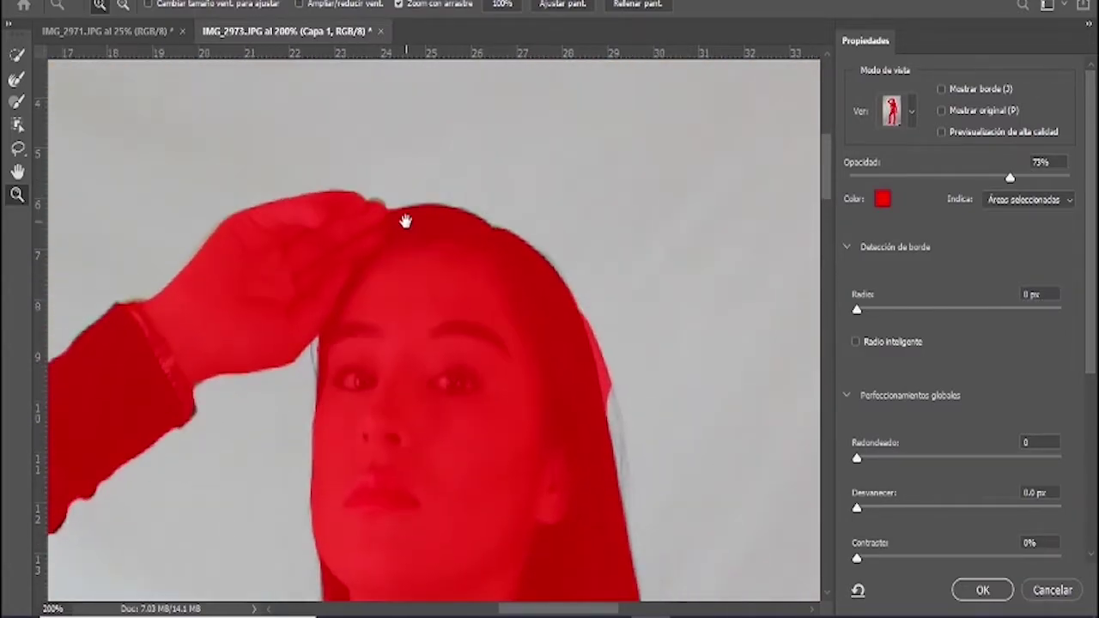
click(446, 206)
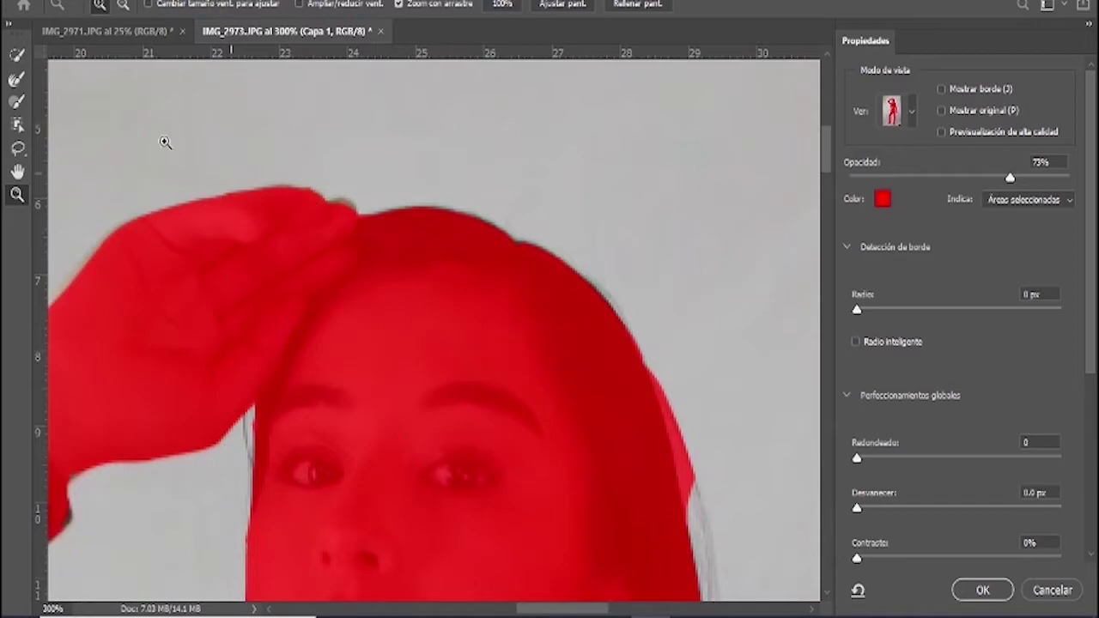
- Refine the mask along the neck and hair edges with the Refine Edge Brush
key(r)
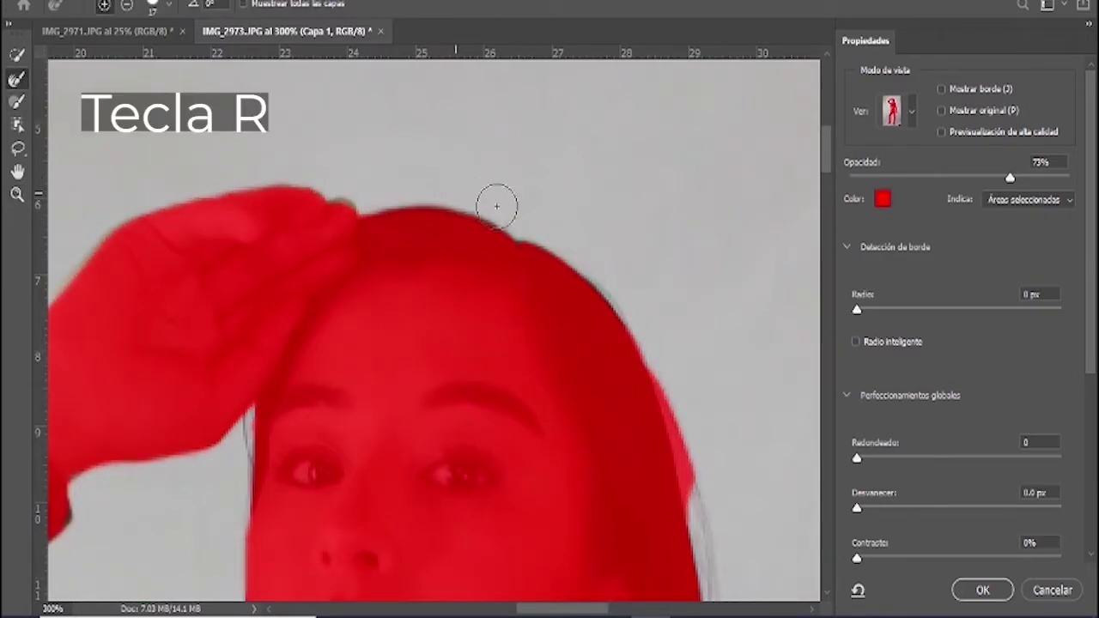
mouse_move(576, 240)
mouse_down()
mouse_move(464, 137)
mouse_move(466, 153)
mouse_up()
drag(556, 304, 591, 418)
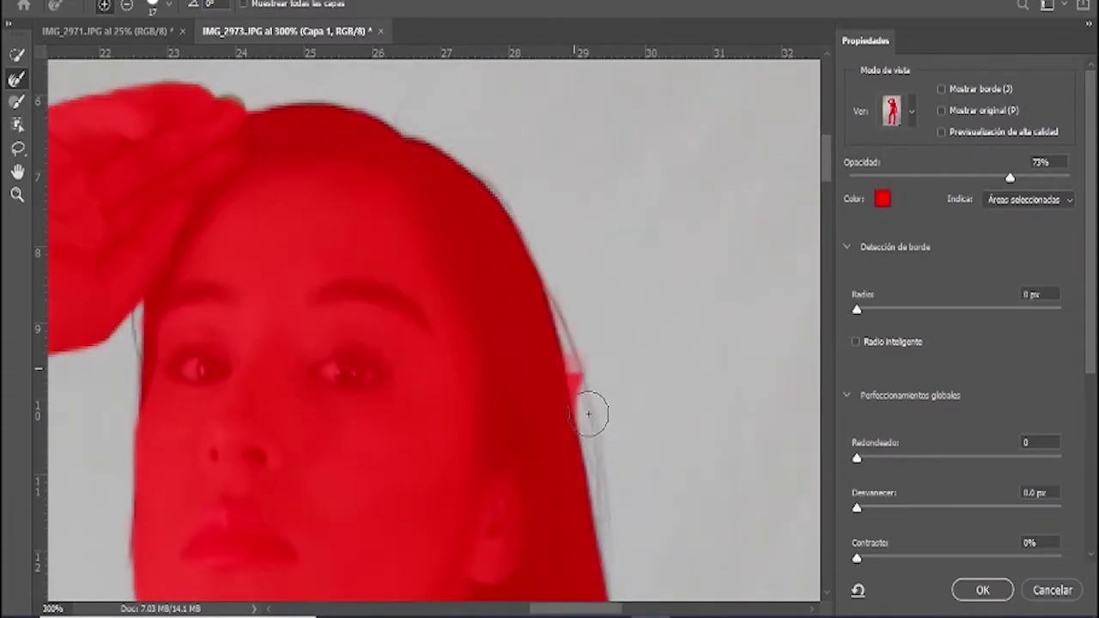
scroll(613, 238, down, 5)
scroll(562, 265, down, 3)
scroll(324, 262, left, 3)
drag(383, 180, 401, 454)
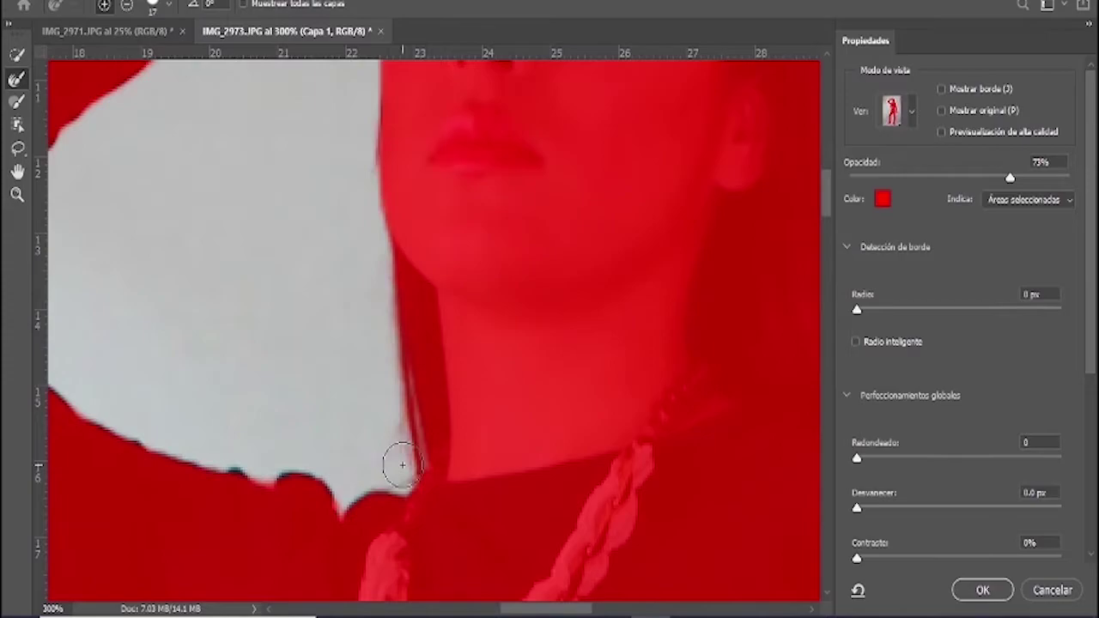
scroll(351, 479, up, 5)
scroll(336, 287, up, 1)
scroll(563, 260, right, 5)
scroll(564, 260, down, 5)
mouse_move(516, 306)
mouse_down()
mouse_move(524, 258)
mouse_move(440, 375)
mouse_move(430, 352)
mouse_up()
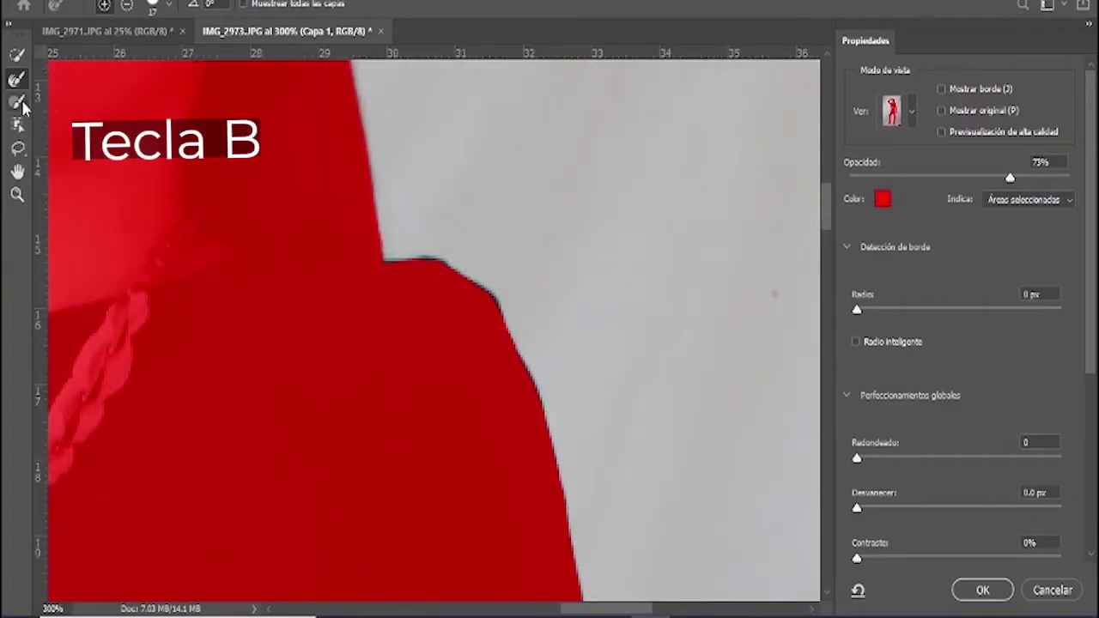
- Switch to the hard-edged Brush and zoom closer along the arm's edge
key(b)
key(ctrl+plus)
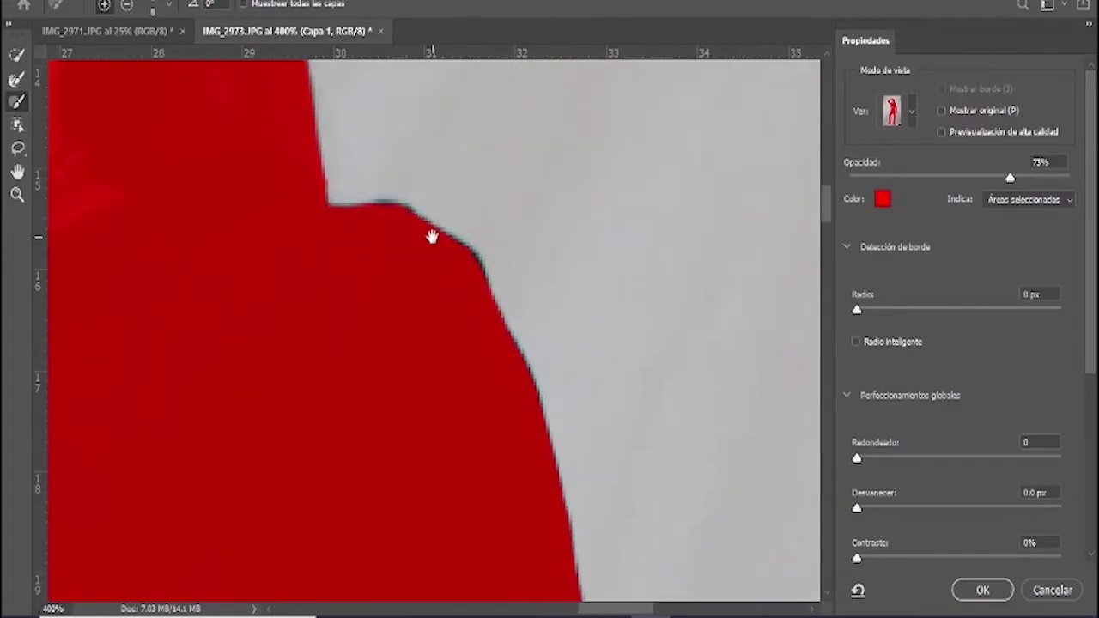
scroll(476, 240, down, 5)
scroll(467, 214, down, 5)
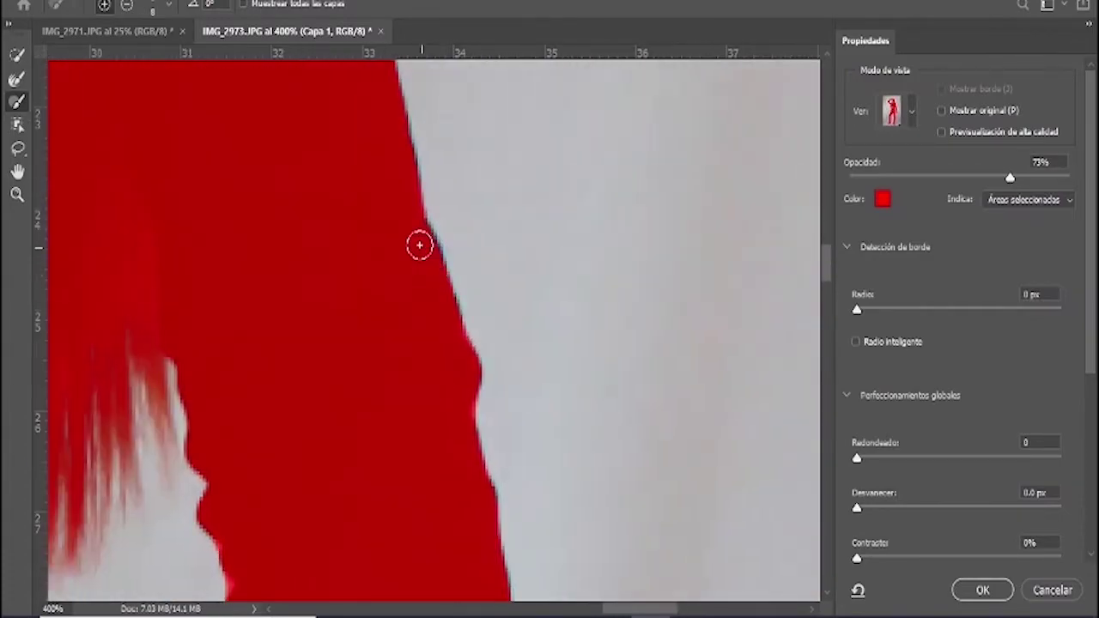
scroll(471, 304, down, 2)
scroll(498, 289, down, 2)
scroll(471, 401, down, 2)
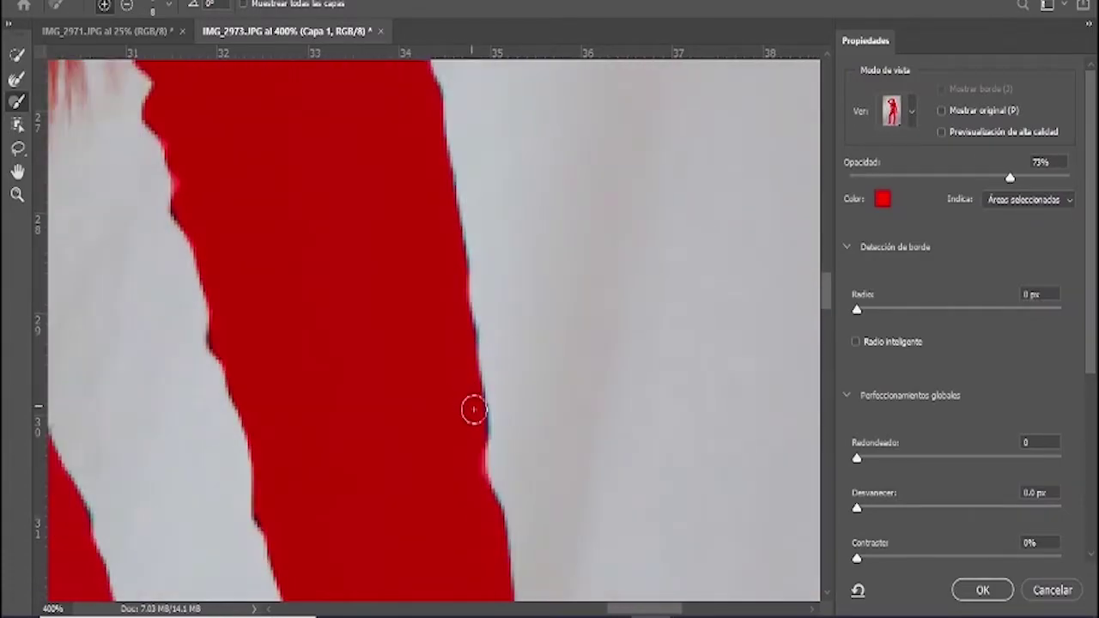
- Paint the missing fingertip edges into the selection with the hard Brush
key(b)
scroll(515, 438, down, 3)
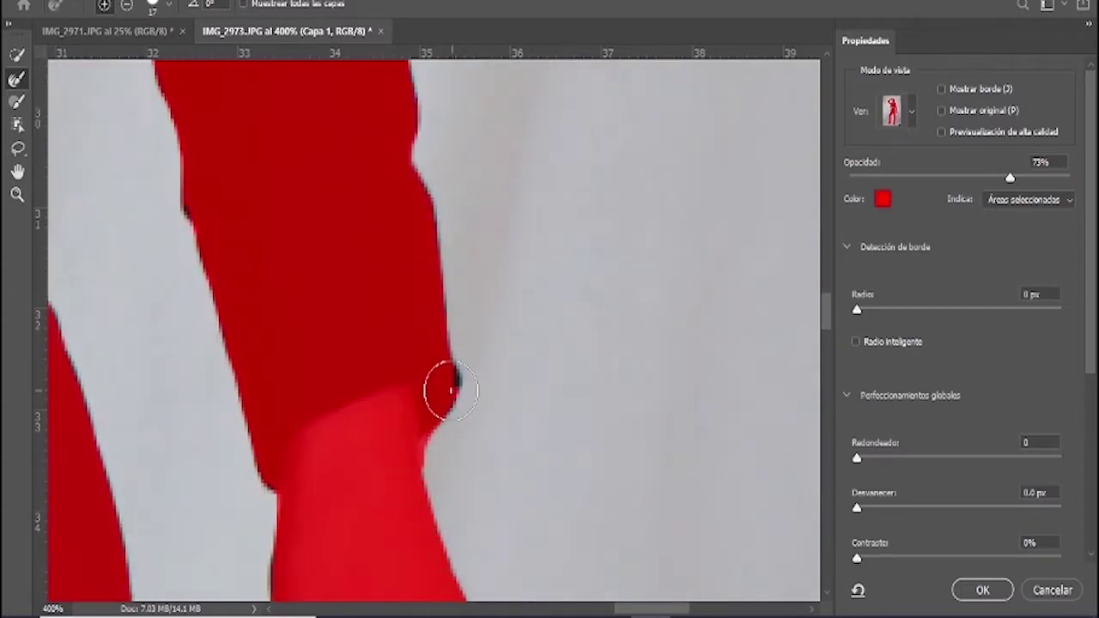
scroll(503, 385, down, 4)
scroll(493, 387, down, 4)
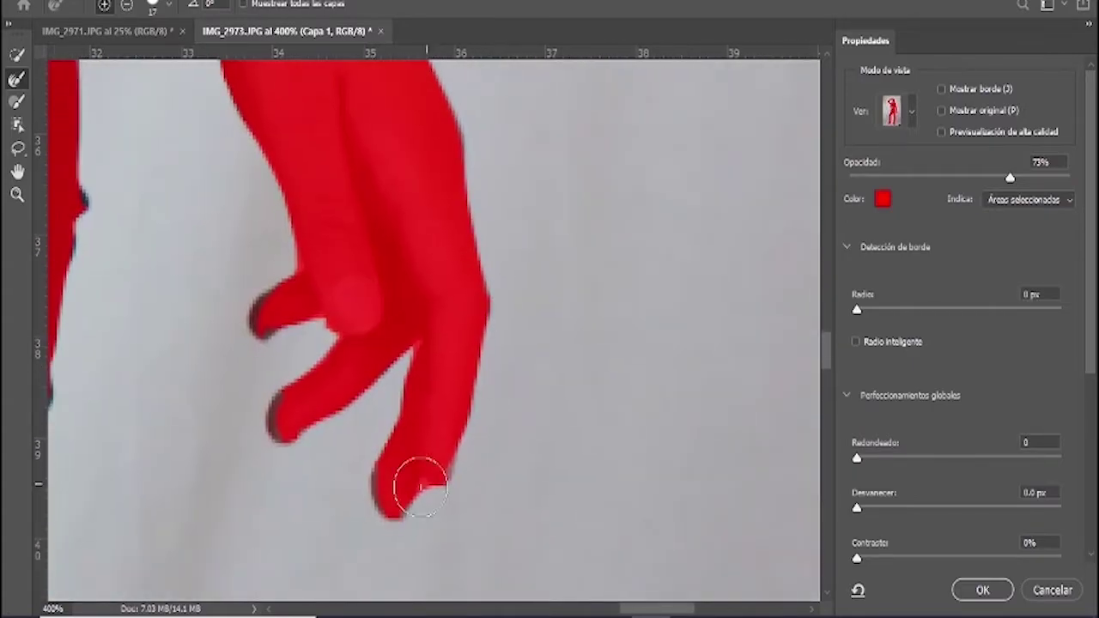
drag(413, 495, 412, 510)
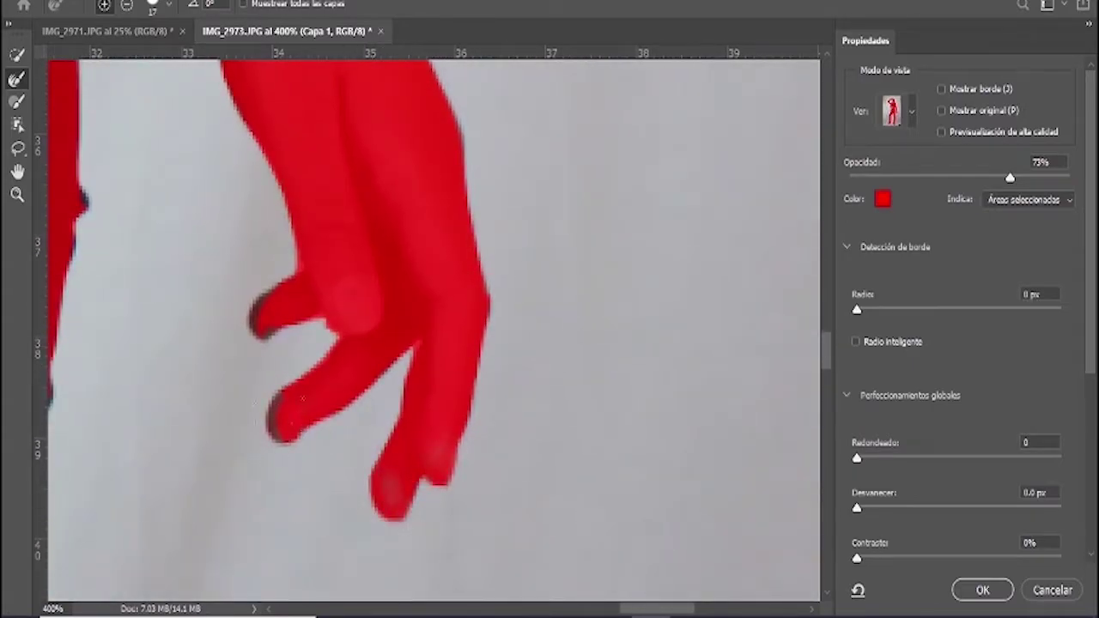
scroll(301, 394, up, 1)
scroll(300, 394, left, 1)
click(307, 344)
- Fill the light notch in the sleeve edge below the hair with a smaller hard brush
scroll(352, 352, up, 3)
scroll(352, 352, left, 2)
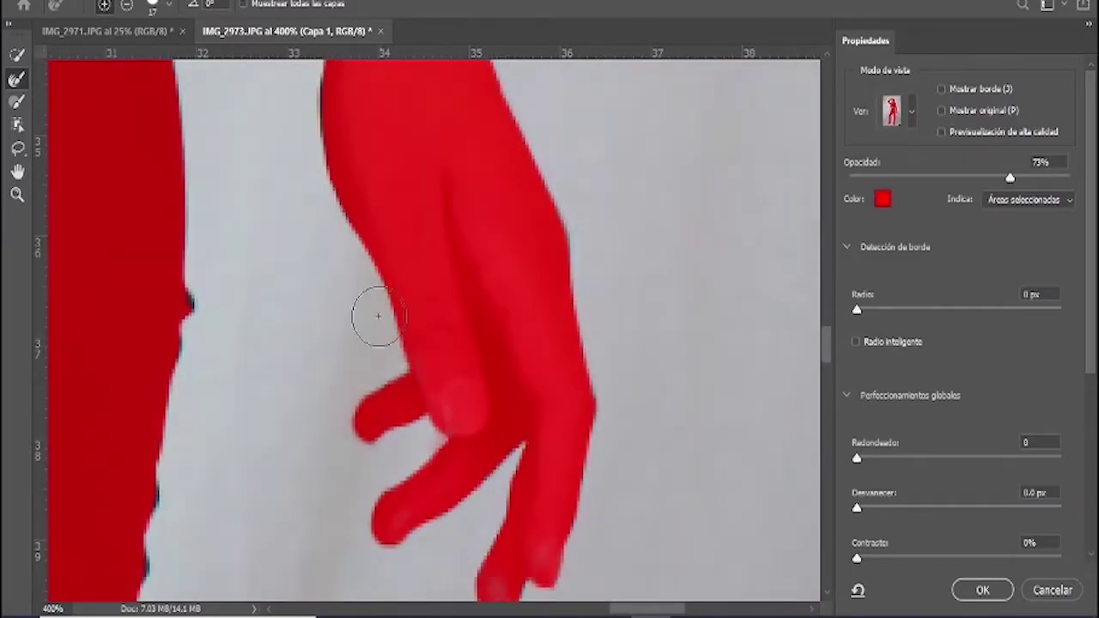
scroll(373, 314, up, 3)
scroll(363, 302, up, 3)
scroll(370, 275, up, 3)
scroll(378, 309, up, 2)
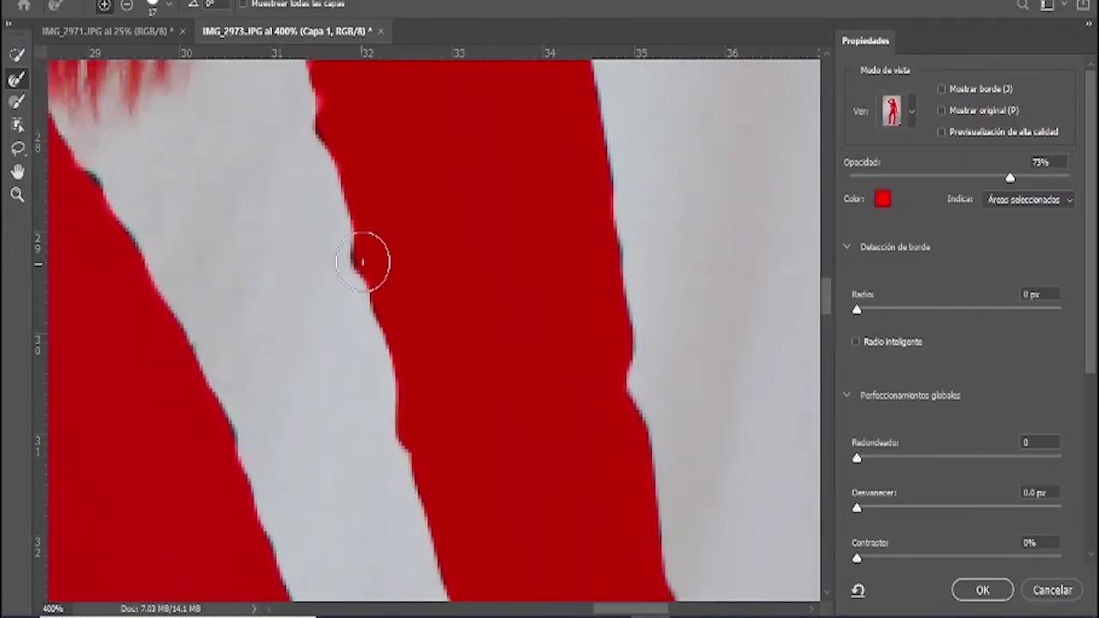
drag(364, 253, 479, 434)
drag(361, 229, 480, 380)
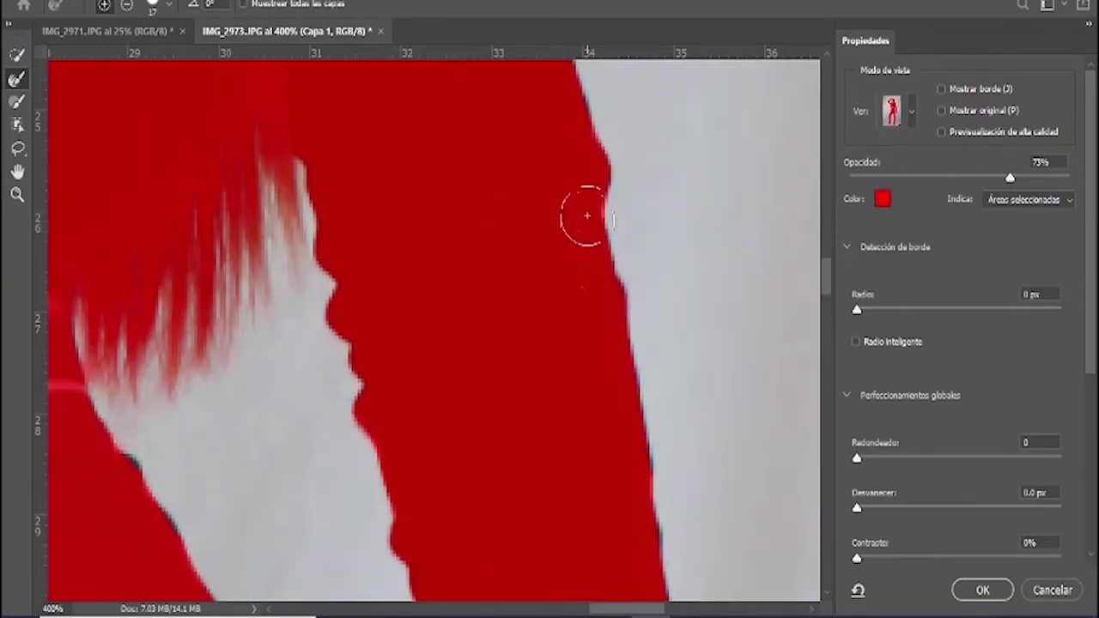
scroll(501, 326, right, 2)
scroll(473, 415, down, 4)
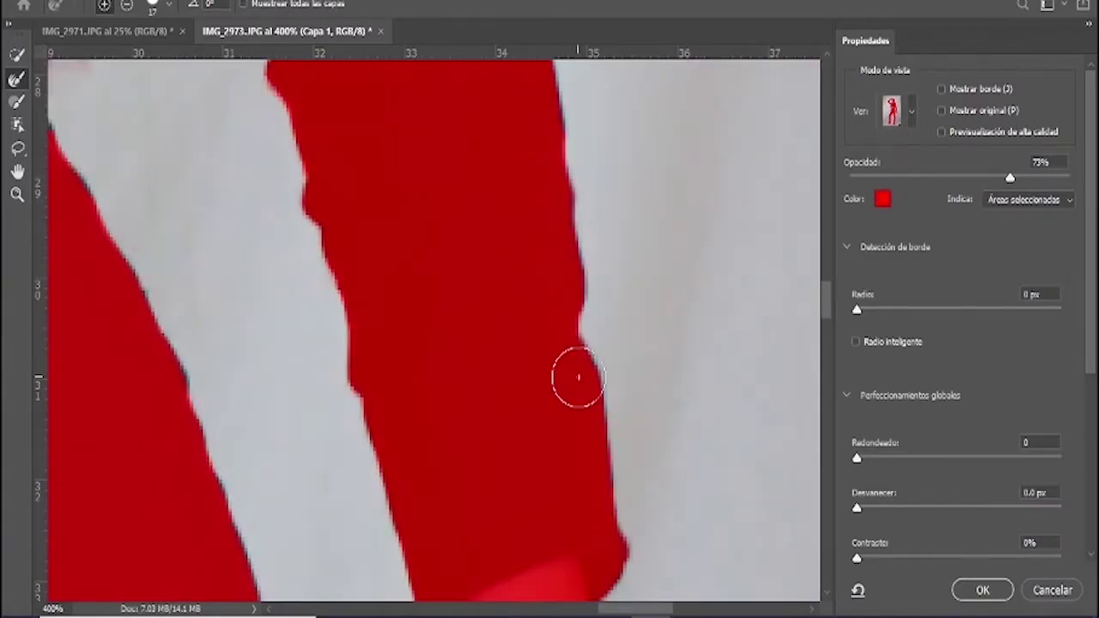
scroll(467, 269, left, 3)
scroll(418, 392, up, 3)
scroll(430, 380, down, 1)
scroll(360, 228, down, 3)
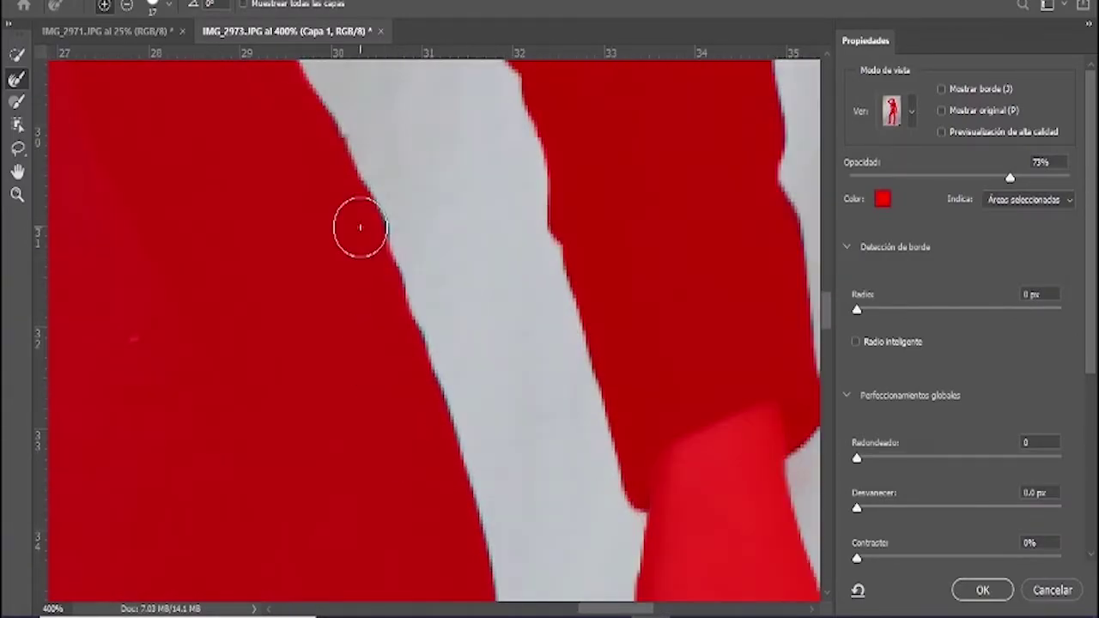
scroll(365, 284, right, 1)
scroll(368, 319, down, 2)
scroll(344, 361, down, 3)
scroll(335, 344, down, 2)
scroll(352, 386, down, 2)
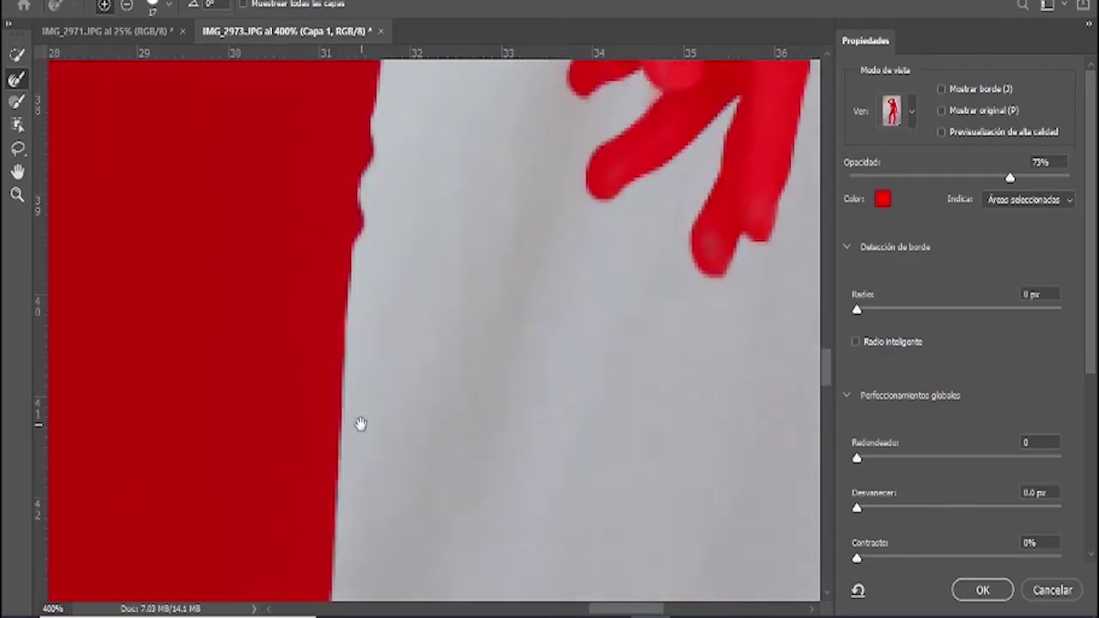
scroll(343, 412, down, 3)
scroll(343, 361, down, 3)
scroll(361, 258, left, 1)
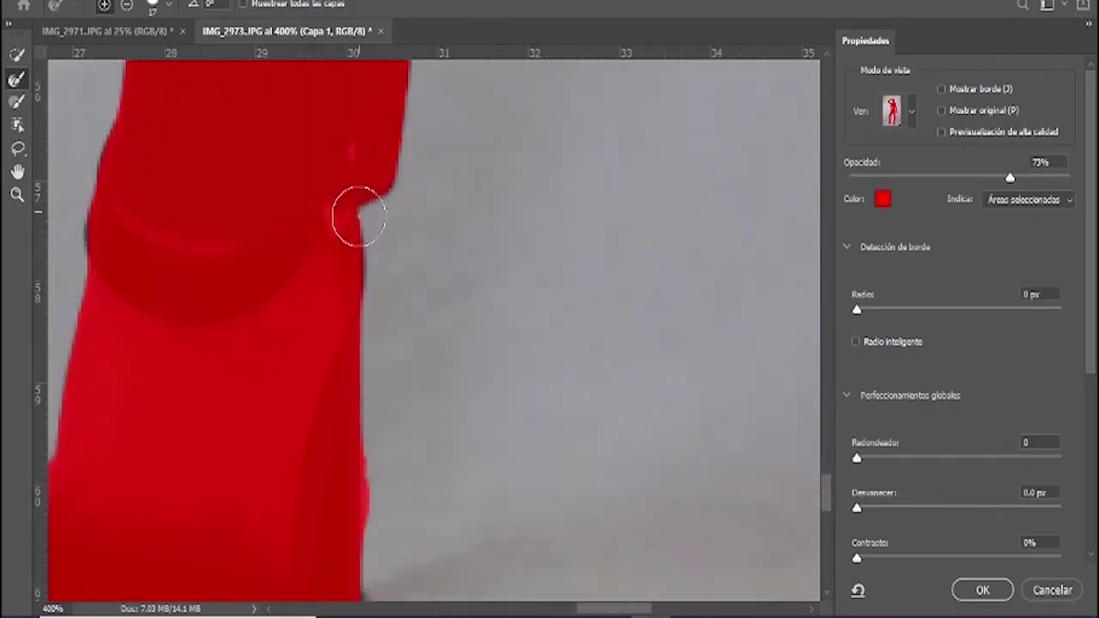
key(b)
drag(326, 210, 332, 235)
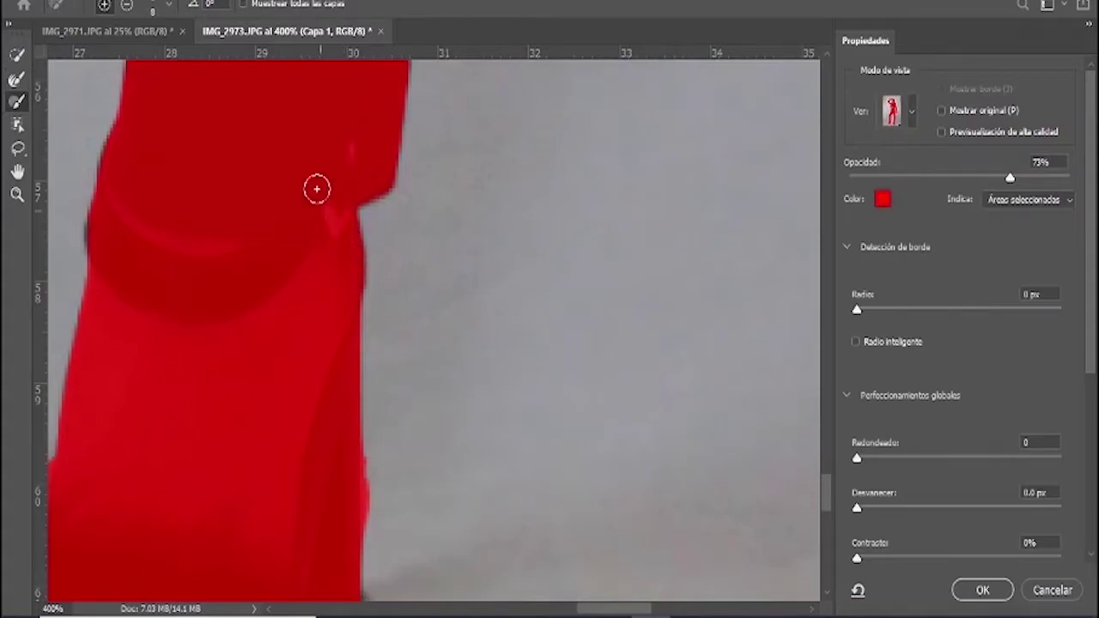
scroll(361, 275, down, 2)
scroll(378, 327, down, 2)
scroll(369, 301, left, 1)
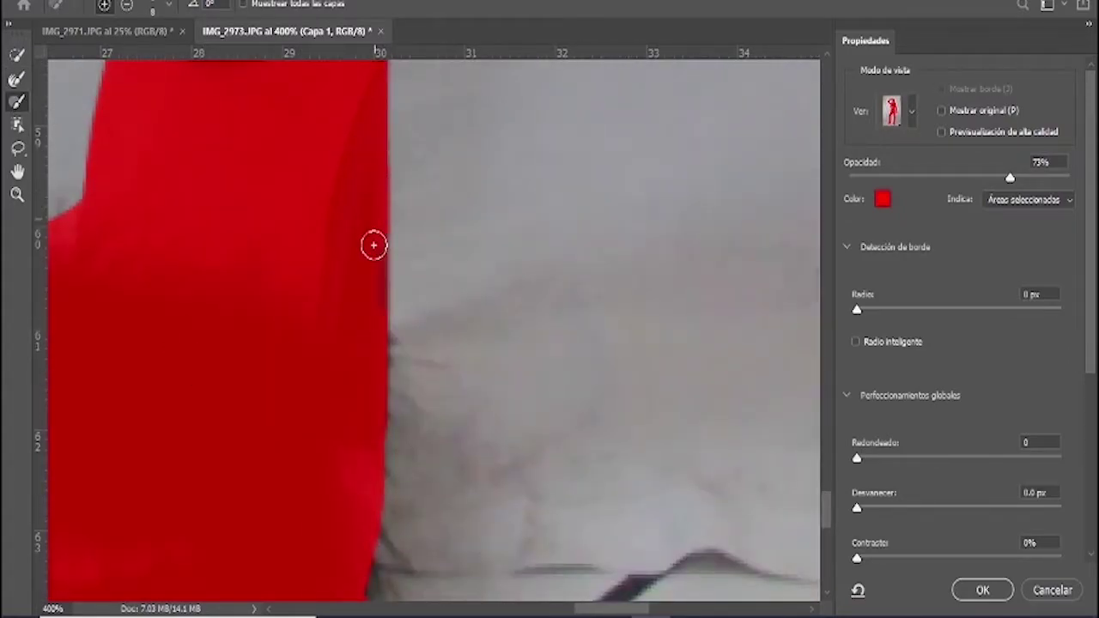
scroll(374, 246, down, 3)
- Soften the sleeve's selection edge down the arm with the Refine Edge Brush
key(r)
drag(393, 172, 320, 485)
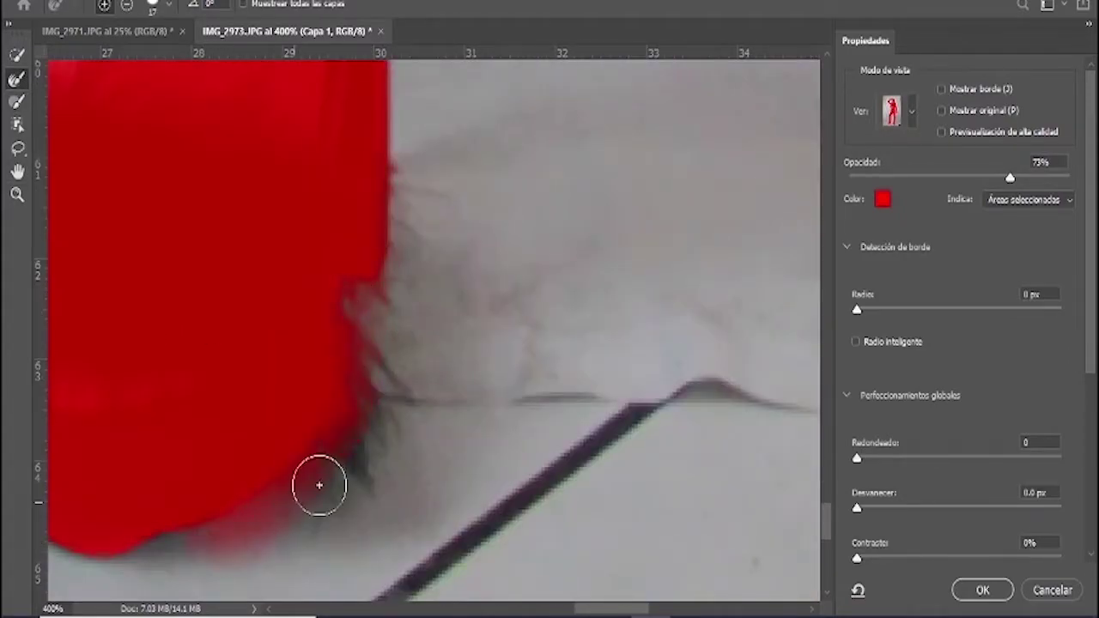
scroll(343, 515, up, 2)
scroll(395, 549, left, 4)
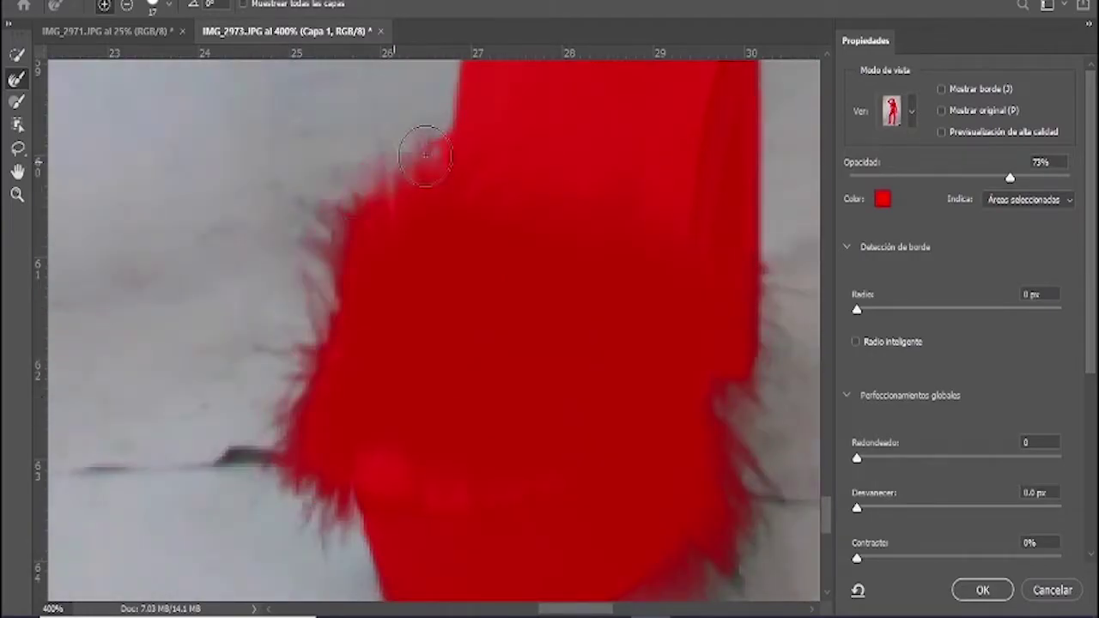
scroll(472, 405, down, 3)
key(b)
scroll(437, 380, up, 5)
scroll(438, 381, right, 2)
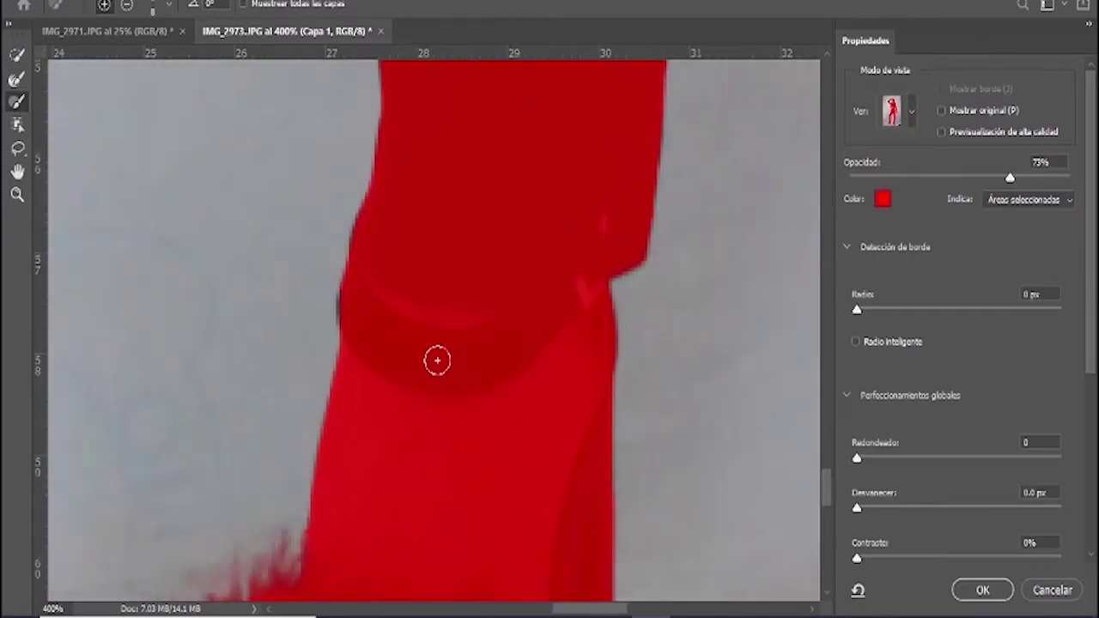
scroll(115, 172, right, 1)
key(r)
scroll(484, 278, up, 8)
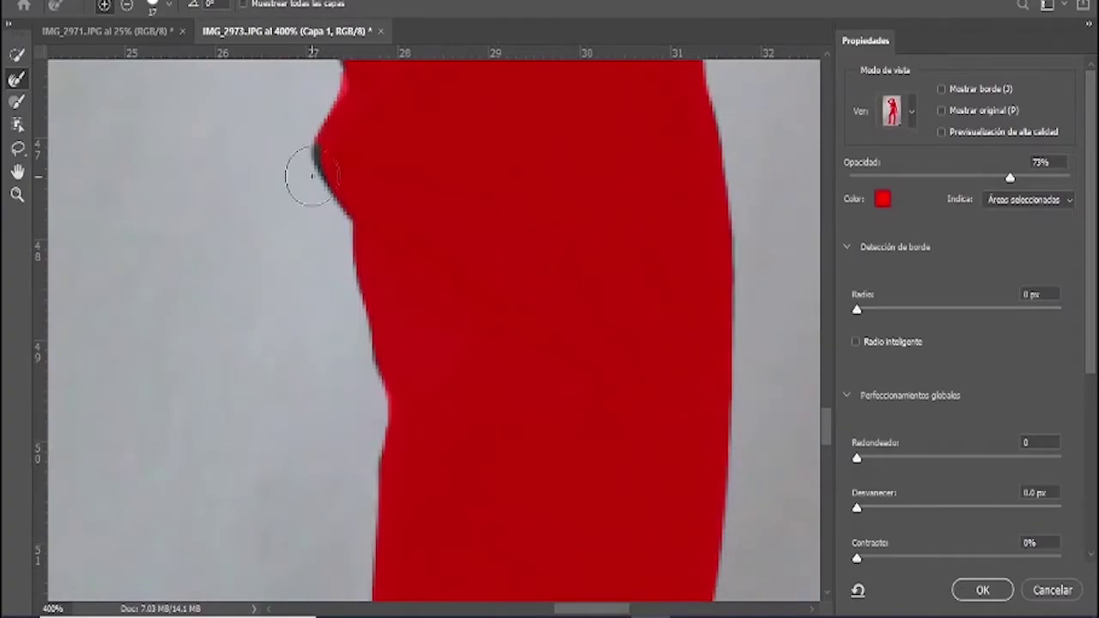
scroll(429, 327, left, 1)
scroll(421, 300, up, 5)
scroll(481, 237, left, 2)
scroll(421, 301, down, 2)
scroll(344, 344, left, 2)
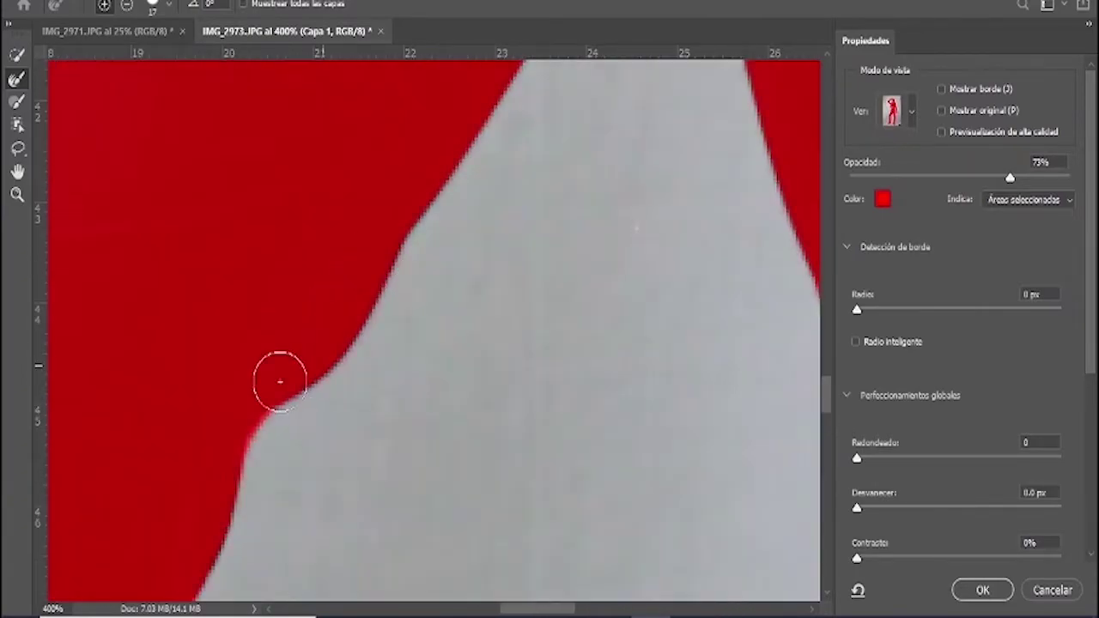
scroll(392, 287, down, 3)
scroll(318, 466, down, 2)
scroll(386, 410, left, 2)
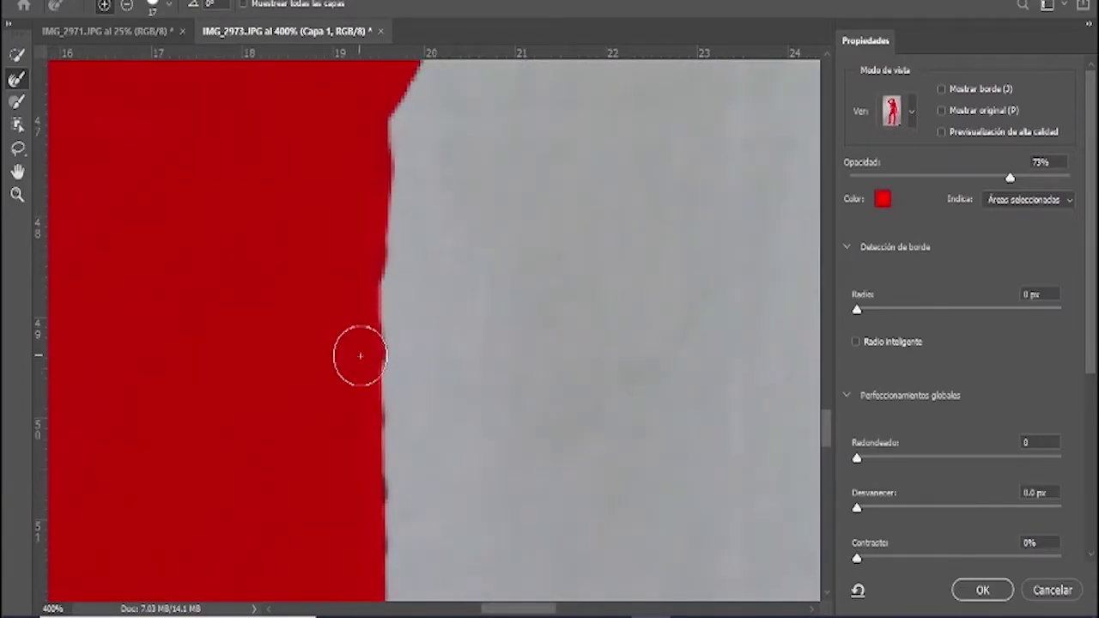
scroll(380, 246, down, 4)
scroll(329, 418, right, 1)
scroll(390, 297, down, 3)
scroll(418, 467, down, 3)
scroll(358, 229, right, 1)
scroll(358, 228, down, 1)
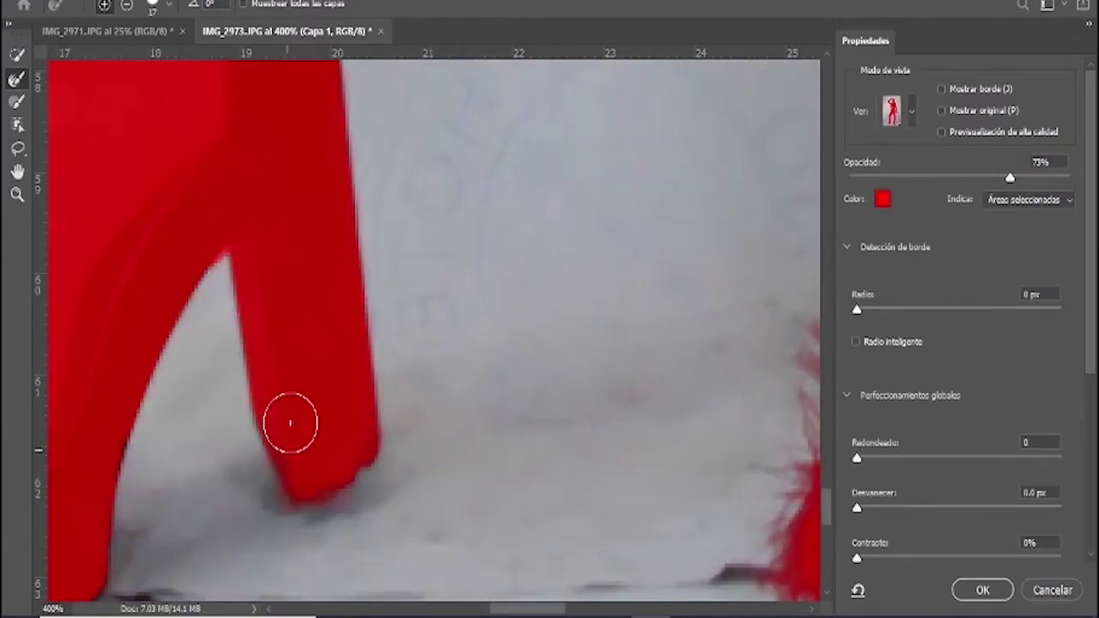
scroll(291, 422, down, 1)
scroll(265, 400, left, 4)
scroll(282, 390, left, 1)
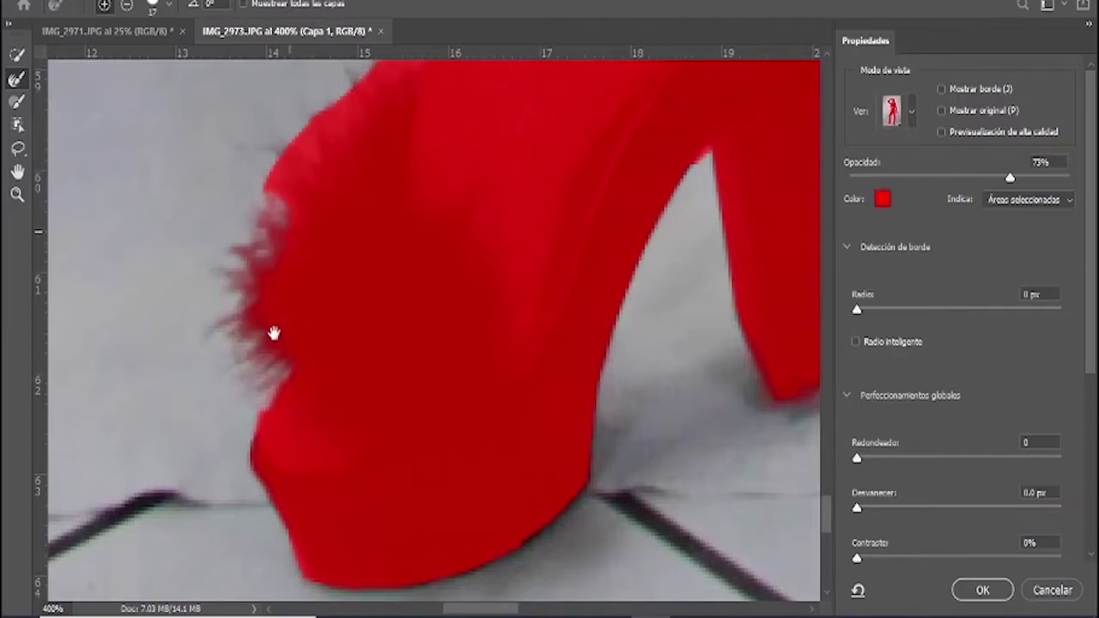
scroll(367, 221, up, 2)
scroll(301, 421, up, 2)
scroll(412, 328, up, 2)
scroll(412, 327, right, 1)
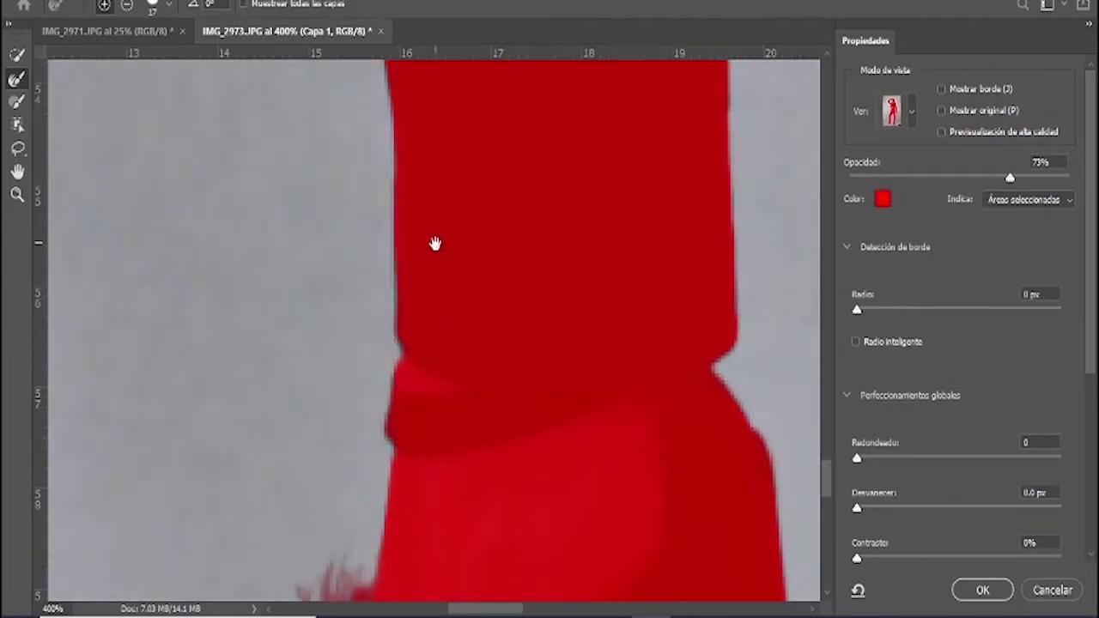
scroll(412, 253, up, 3)
scroll(395, 314, up, 3)
scroll(424, 315, up, 3)
scroll(424, 292, left, 1)
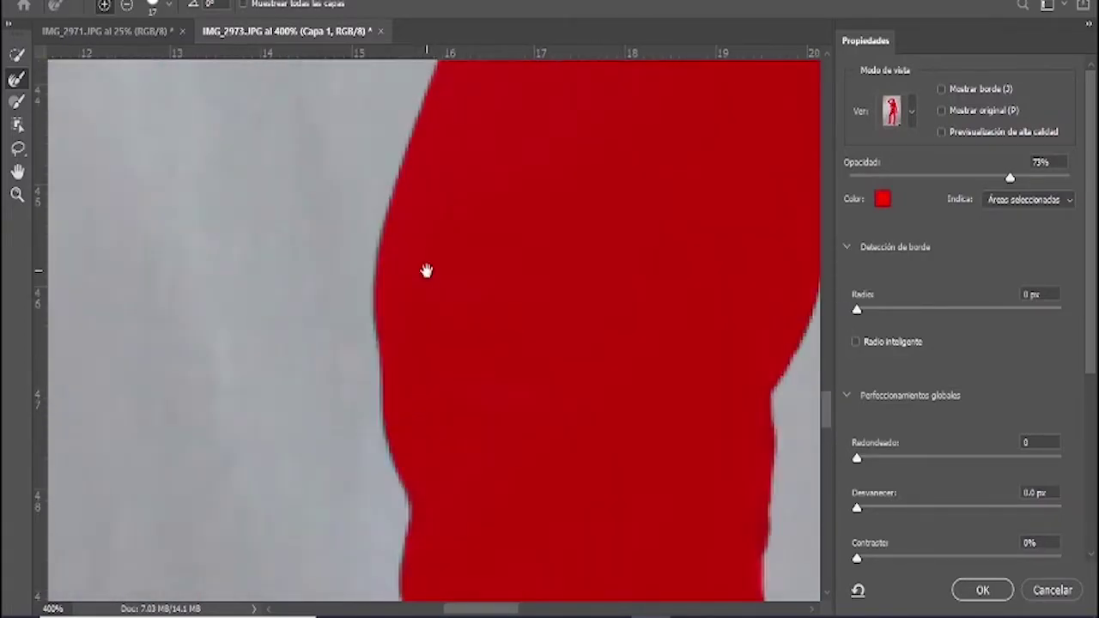
scroll(425, 318, up, 5)
scroll(464, 327, up, 3)
scroll(485, 313, right, 2)
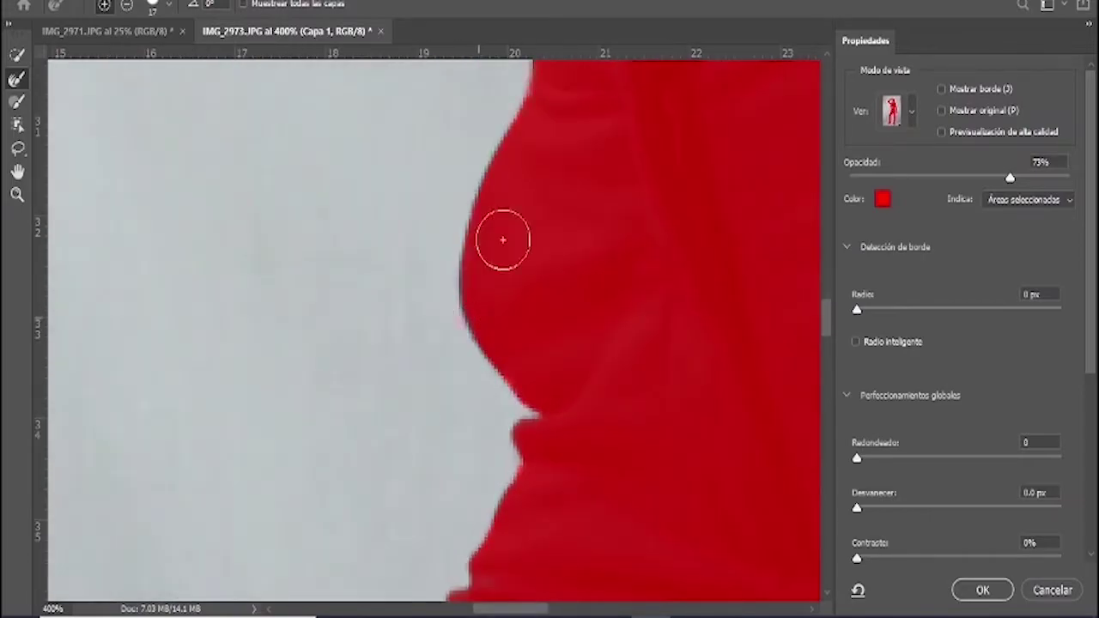
scroll(481, 322, up, 1)
scroll(404, 258, up, 1)
scroll(481, 438, up, 1)
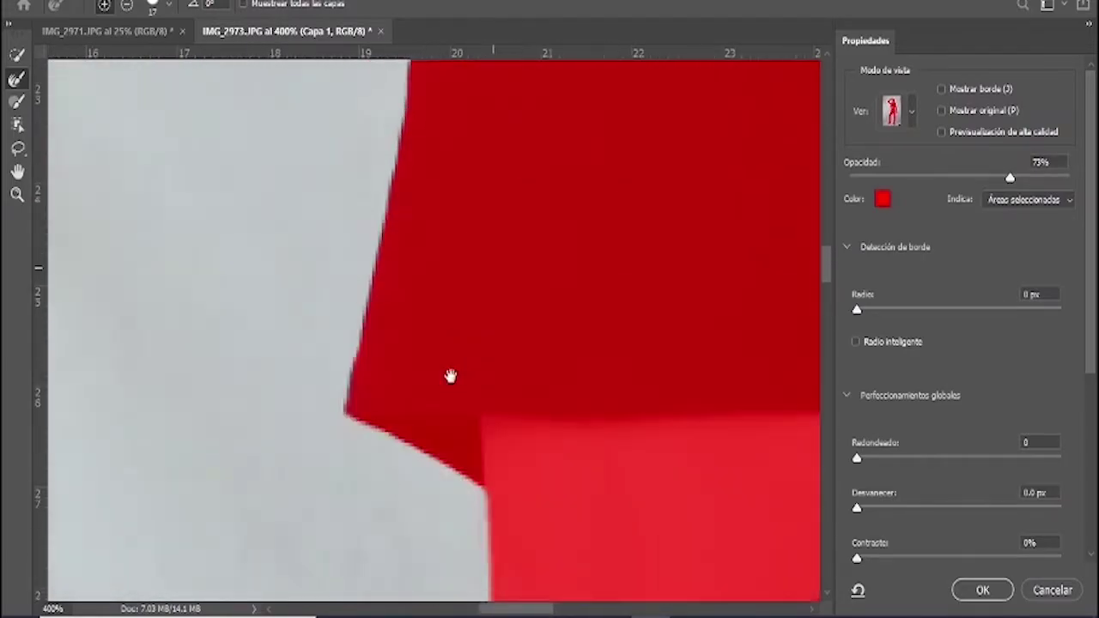
scroll(450, 376, up, 3)
scroll(495, 404, up, 3)
scroll(270, 314, left, 2)
scroll(301, 359, up, 2)
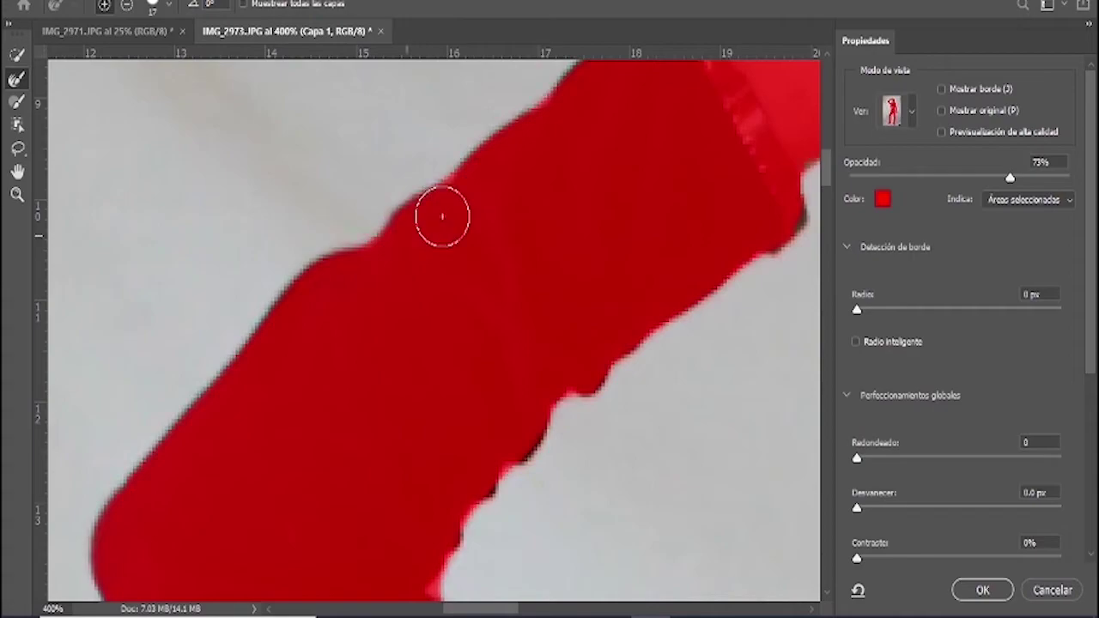
scroll(447, 236, up, 2)
scroll(451, 249, right, 2)
scroll(425, 275, up, 2)
scroll(426, 275, right, 3)
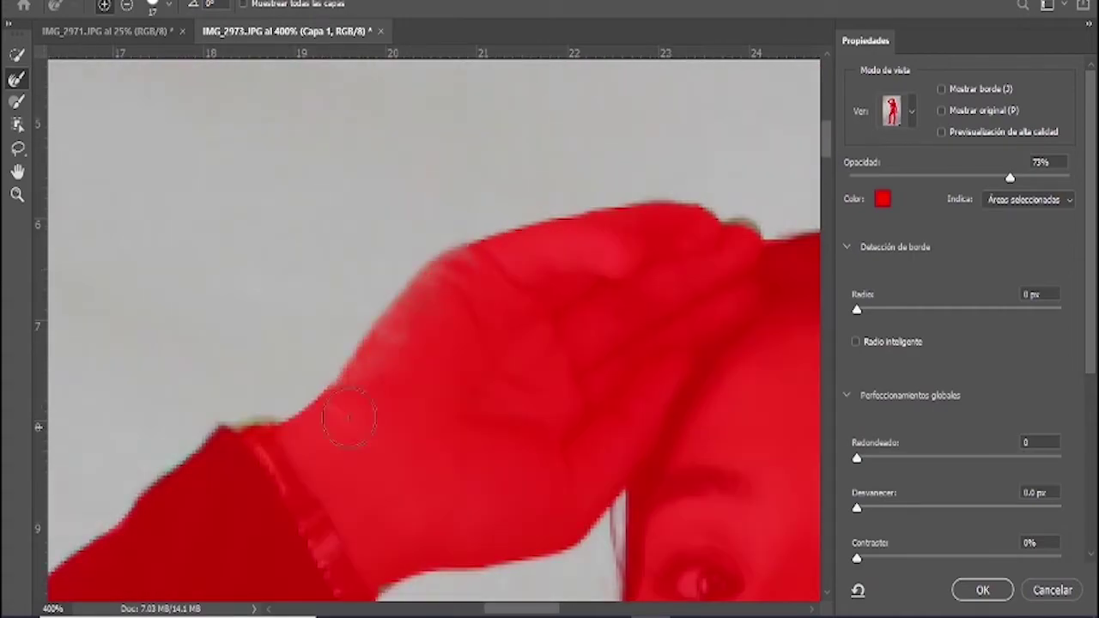
- Fill in and touch up the sleeve edge at the wrist with the Brush
click(19, 103)
drag(456, 257, 372, 382)
click(16, 78)
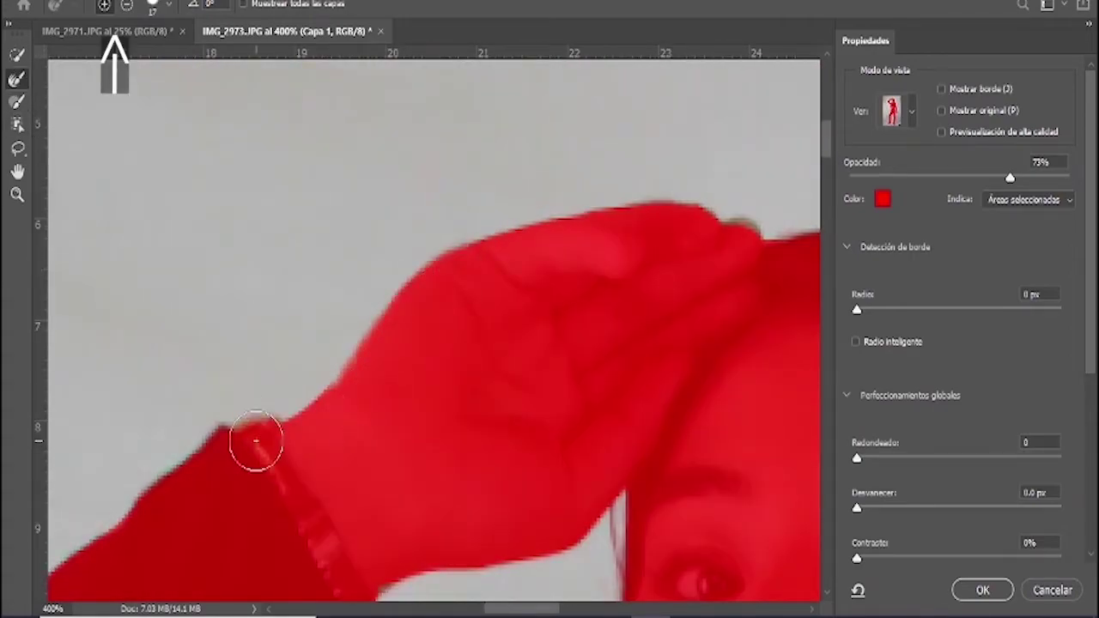
scroll(396, 335, right, 3)
scroll(387, 249, up, 2)
scroll(204, 417, down, 2)
scroll(204, 418, left, 2)
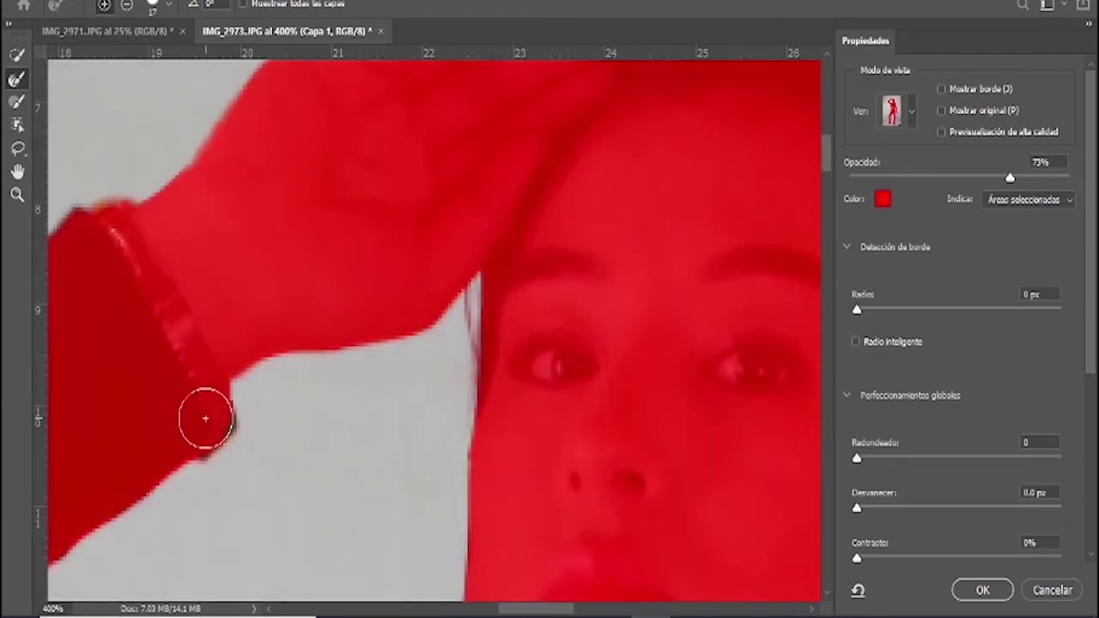
scroll(498, 252, down, 3)
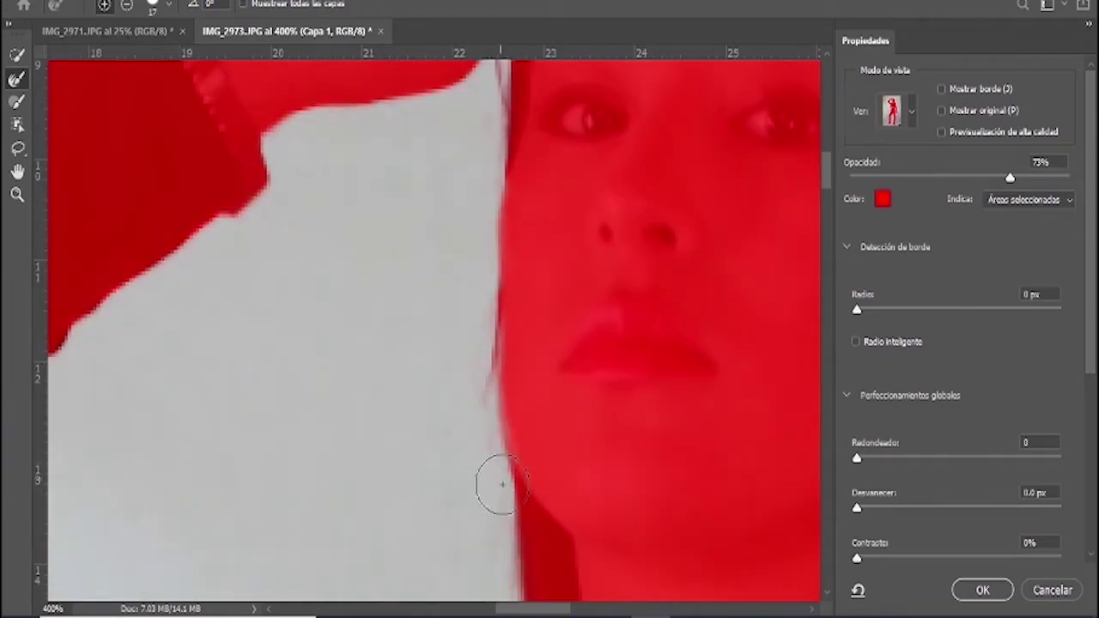
scroll(491, 481, down, 2)
- Check the remaining edges with Brush and Refine Edge Brush, then fit the whole photo in the window
key(b)
scroll(517, 375, down, 2)
key(r)
scroll(290, 373, left, 2)
scroll(289, 373, down, 1)
scroll(327, 275, up, 2)
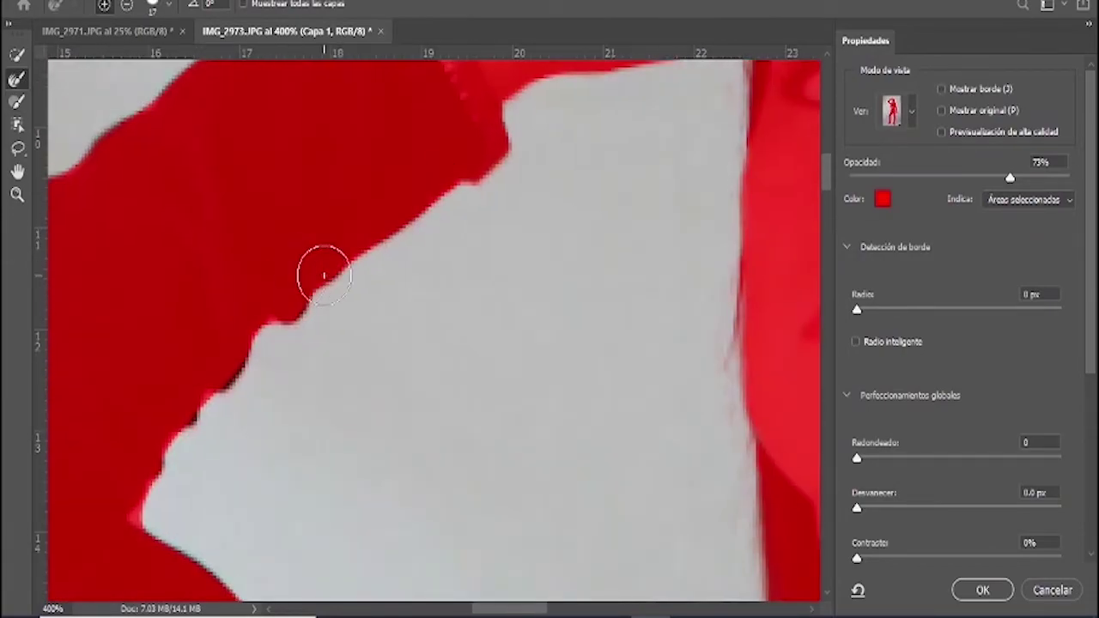
scroll(221, 356, left, 1)
scroll(196, 424, down, 2)
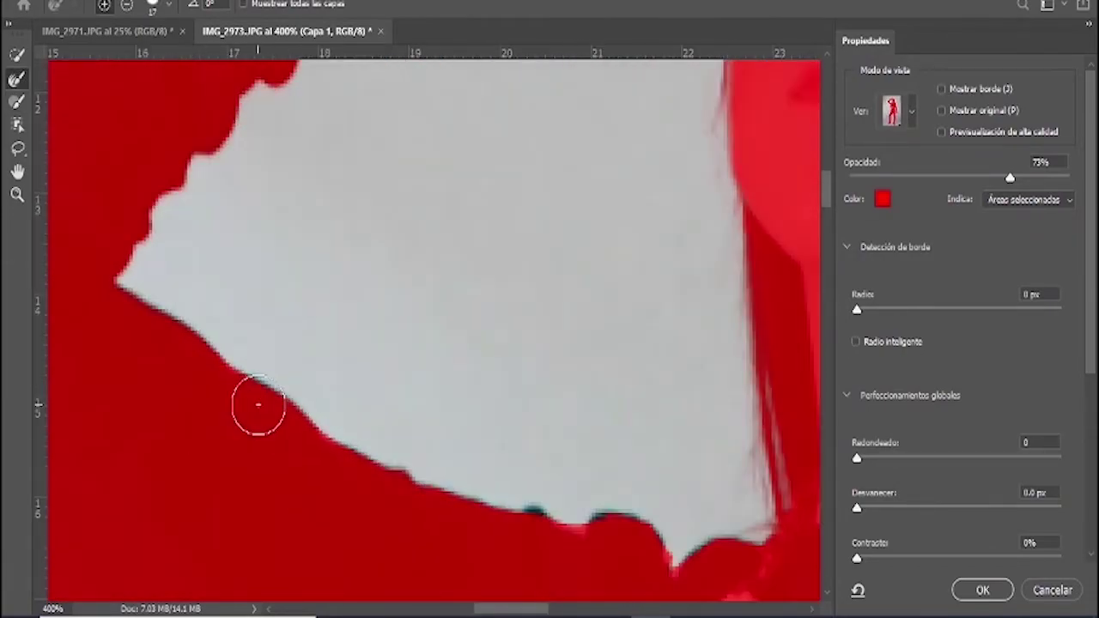
scroll(257, 404, right, 1)
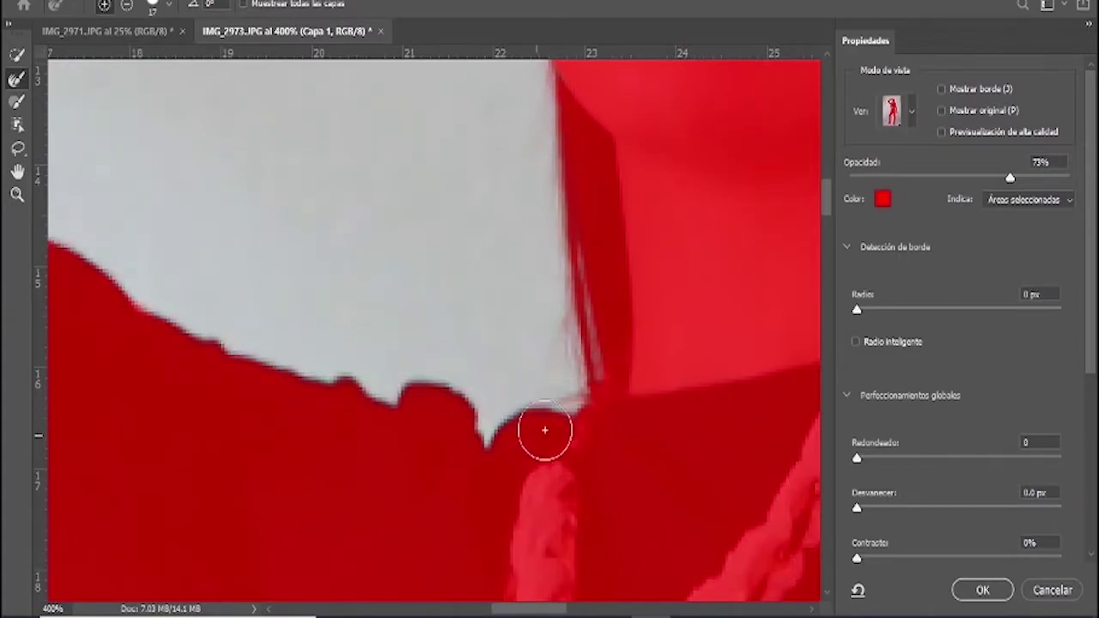
key(ctrl+0)
- Apply the refined selection and copy the woman onto her own layer, Capa 2
key(Return)
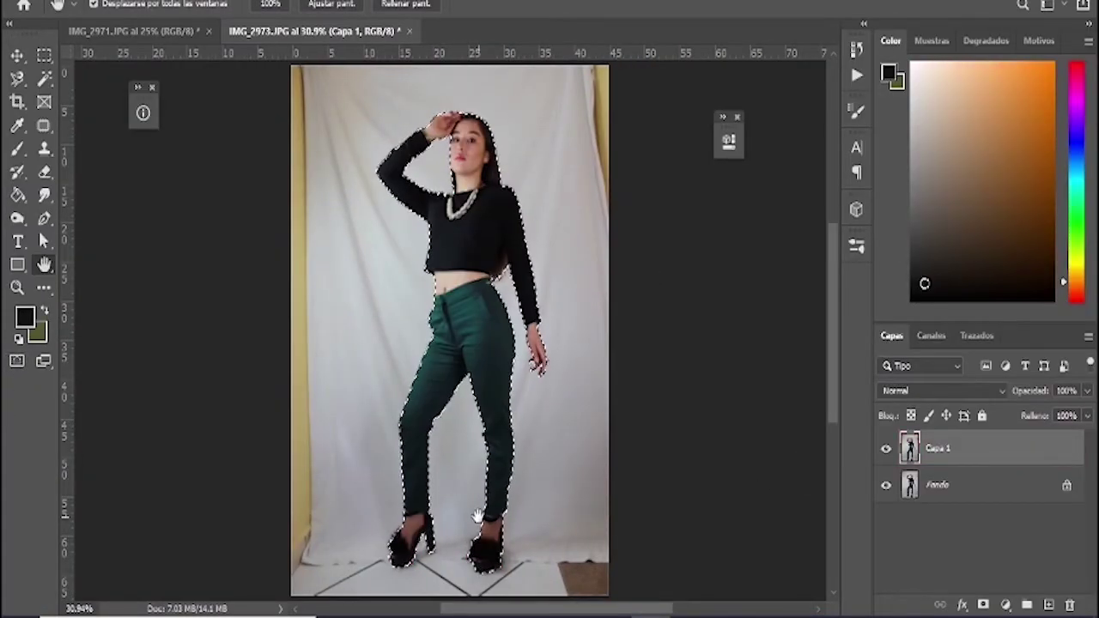
key(ctrl+j)
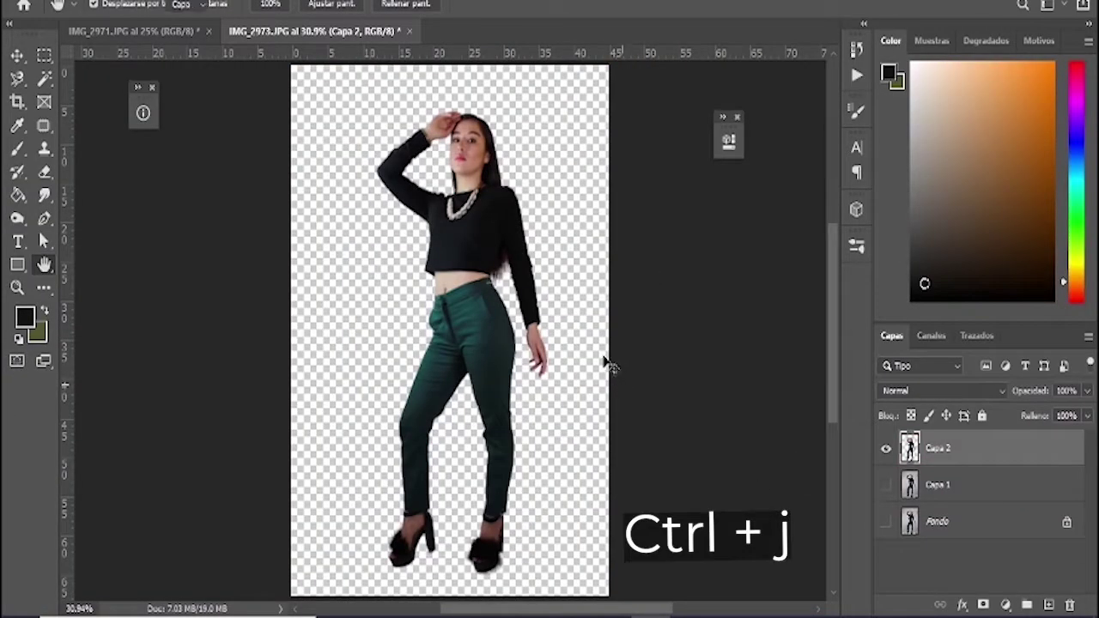
key(v)
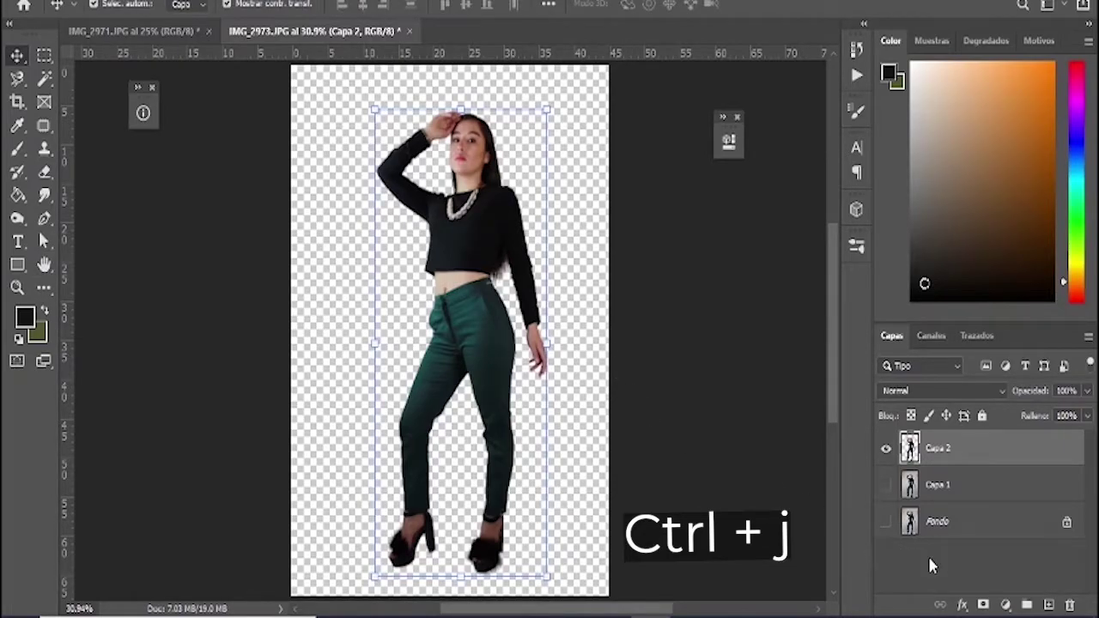
click(927, 555)
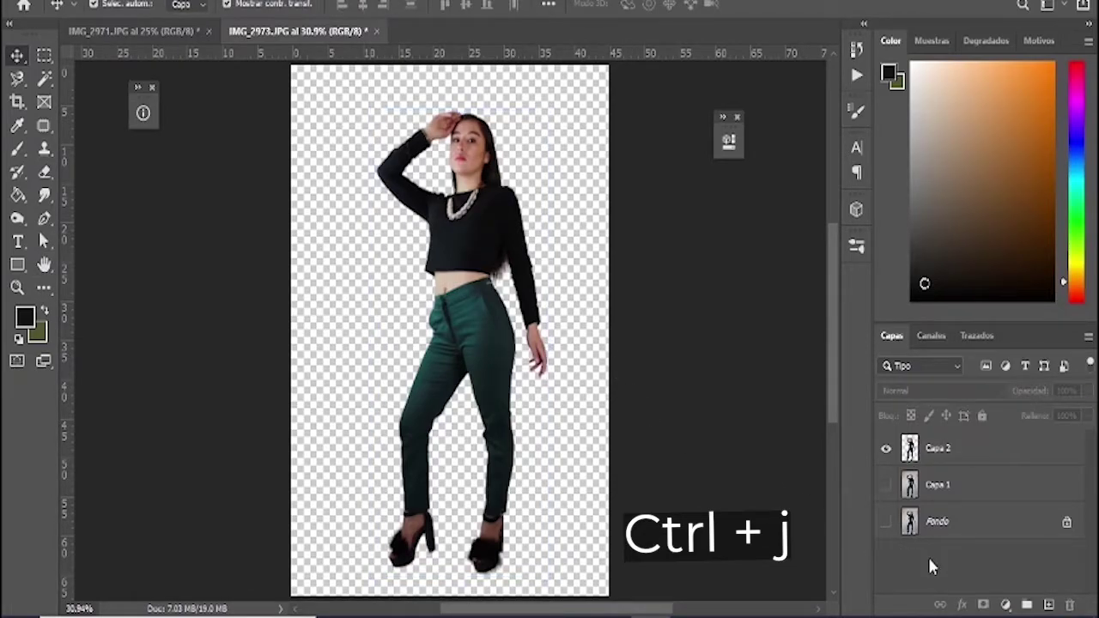
- Hide Capa 2, show Capa 1, lock Capa 2, and nudge Capa 1 slightly down
click(888, 450)
click(882, 486)
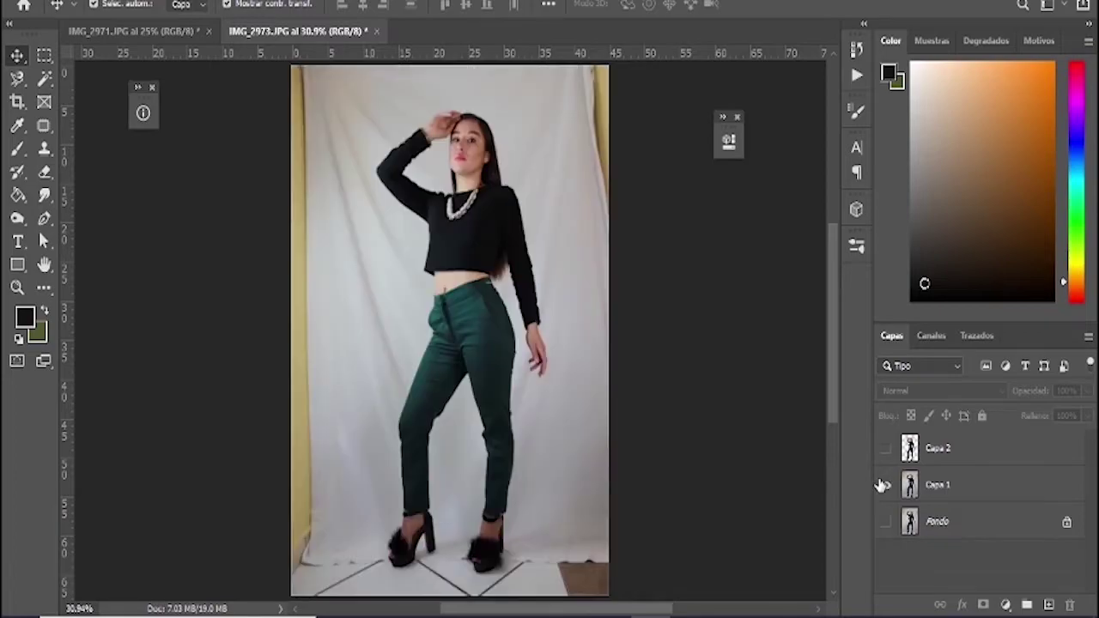
click(952, 451)
click(982, 417)
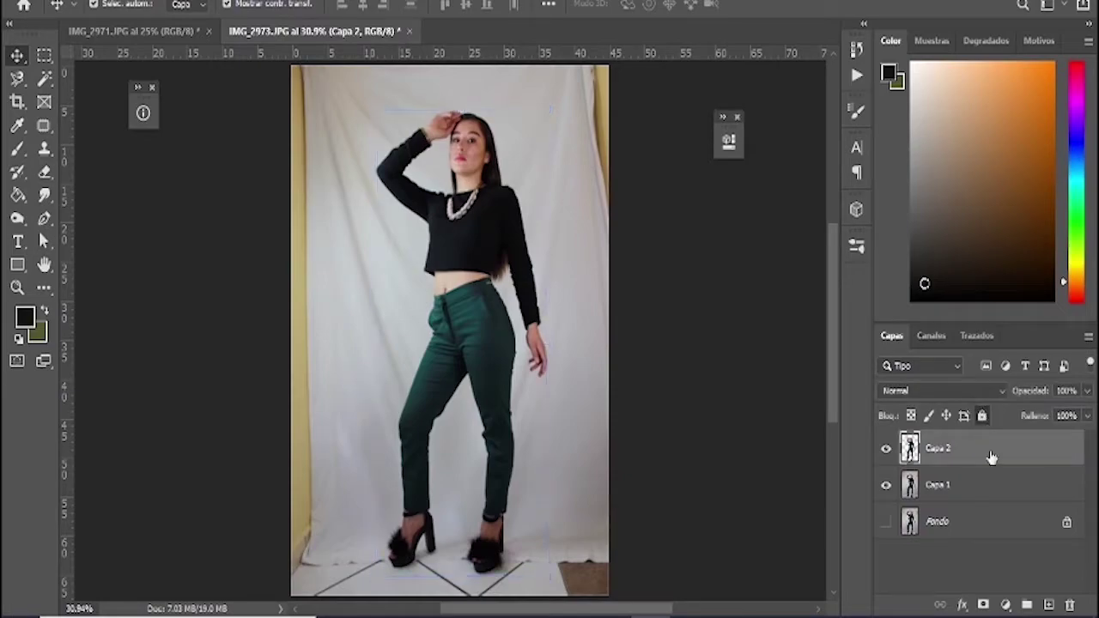
click(985, 486)
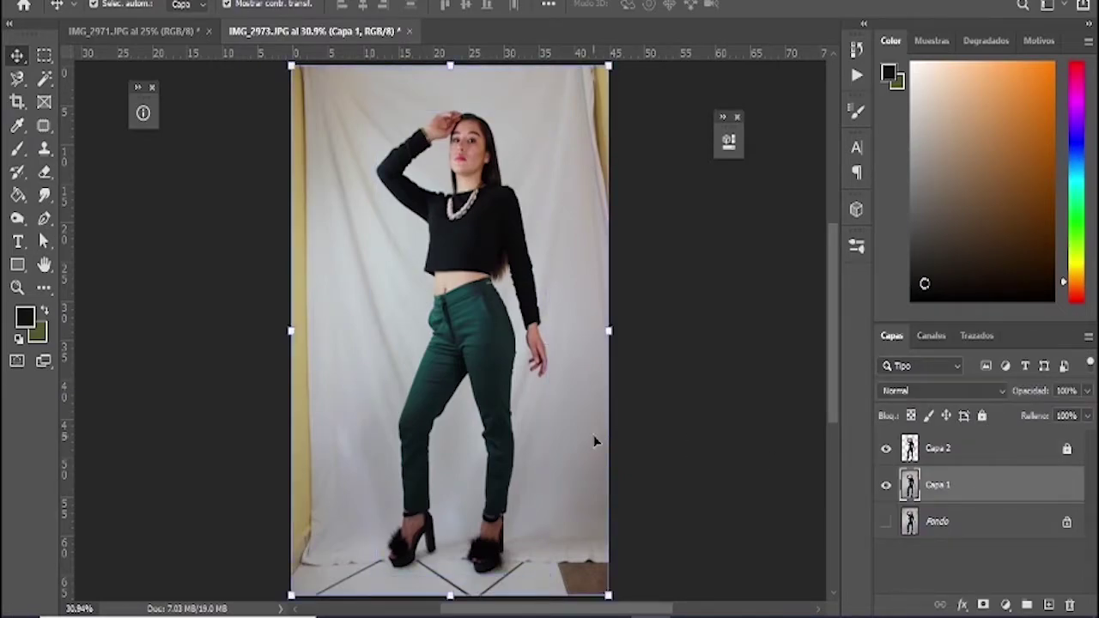
key(shift+Down)
key(shift+Down)
key(shift+Down)
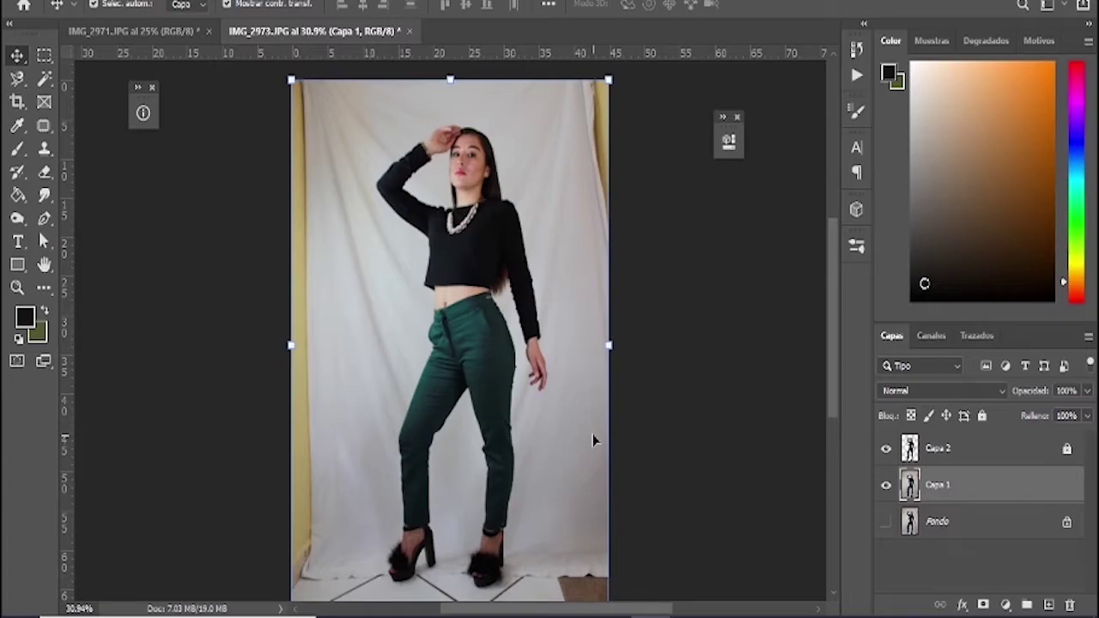
key(s)
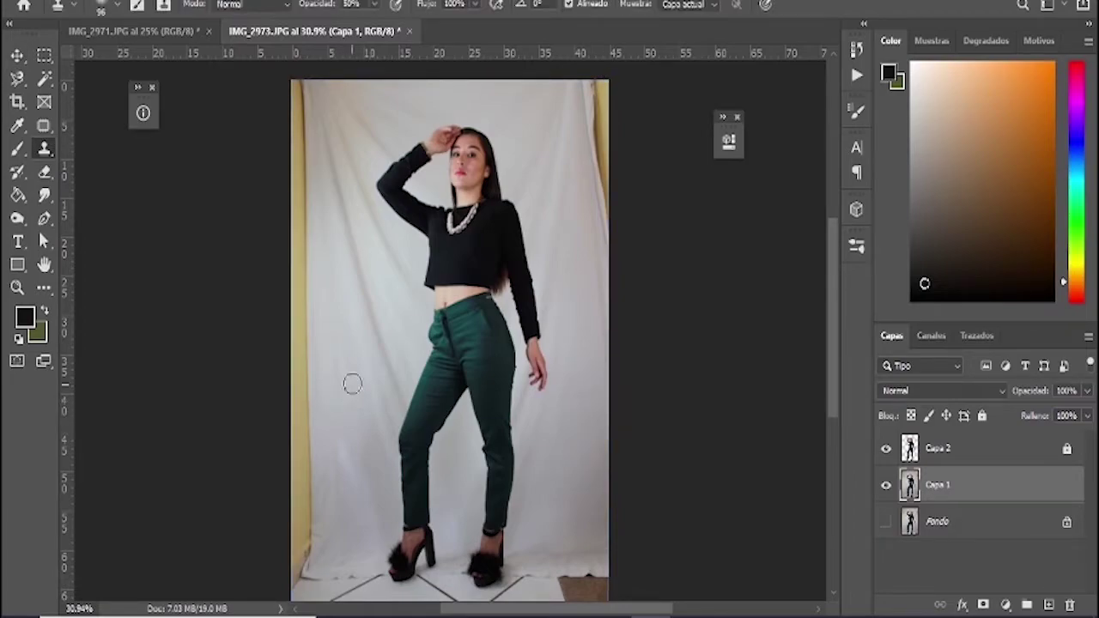
- Set the Clone Stamp to 356 px and cover the yellow strip at the left edge
right_click(350, 375)
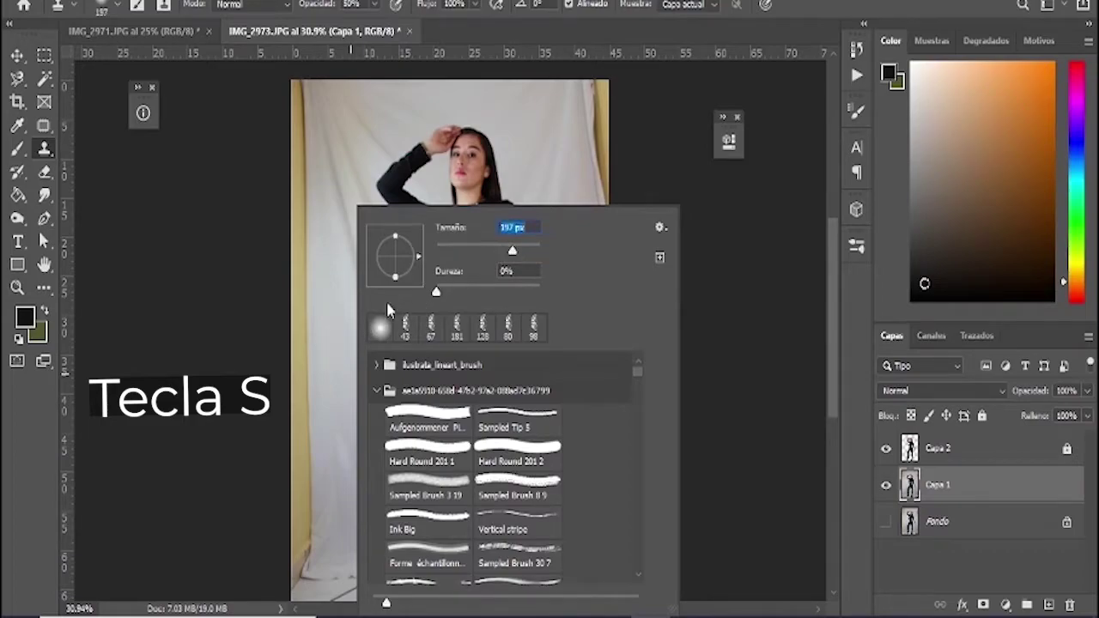
drag(524, 251, 522, 251)
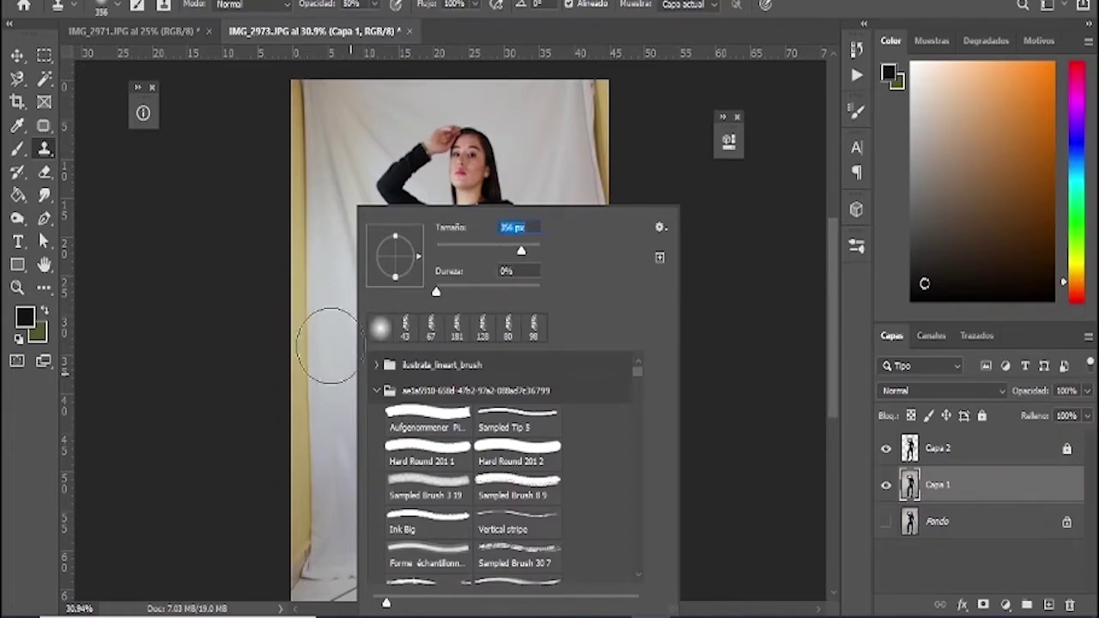
click(334, 345)
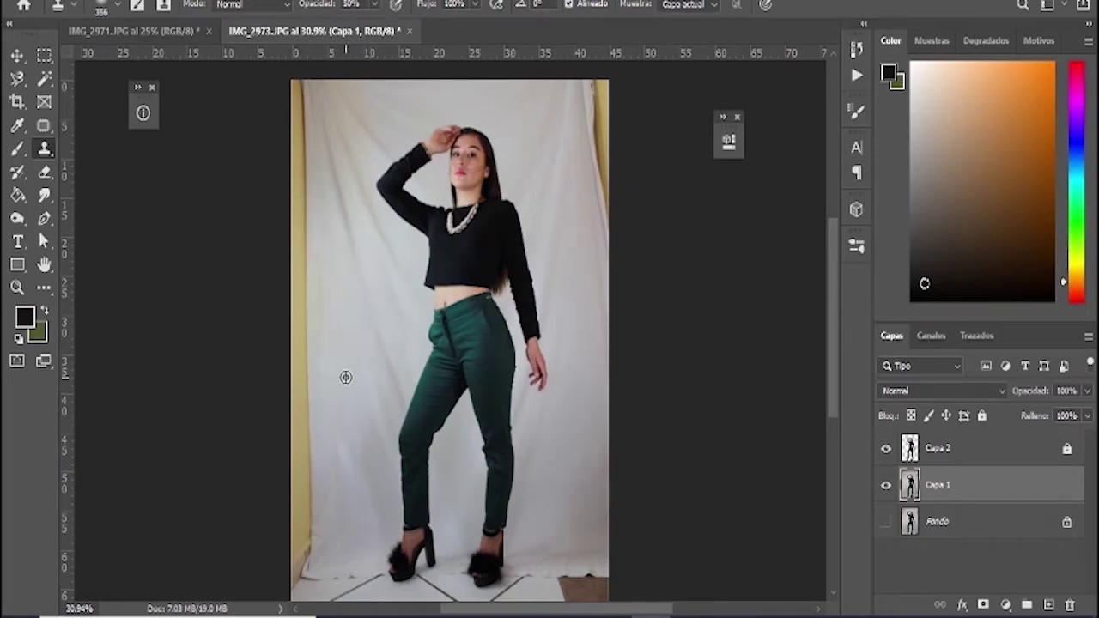
drag(317, 365, 306, 327)
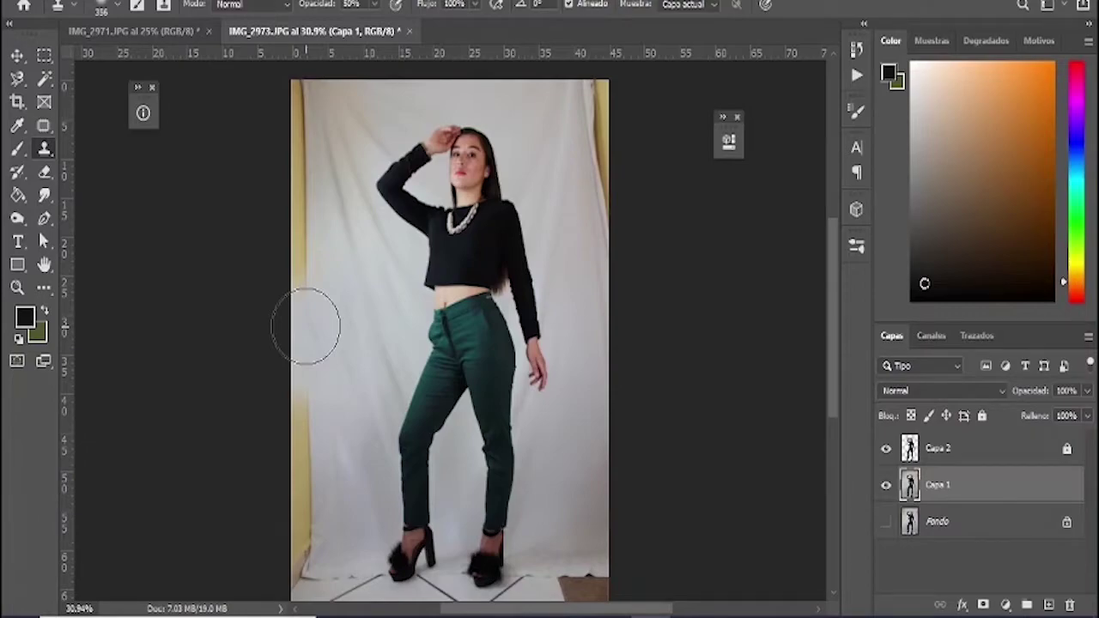
drag(305, 326, 307, 378)
drag(307, 295, 305, 258)
- Resample backdrop to cover the strip's top and bottom, the upper-left shadow fold and bottom-left stain
alt+click(342, 346)
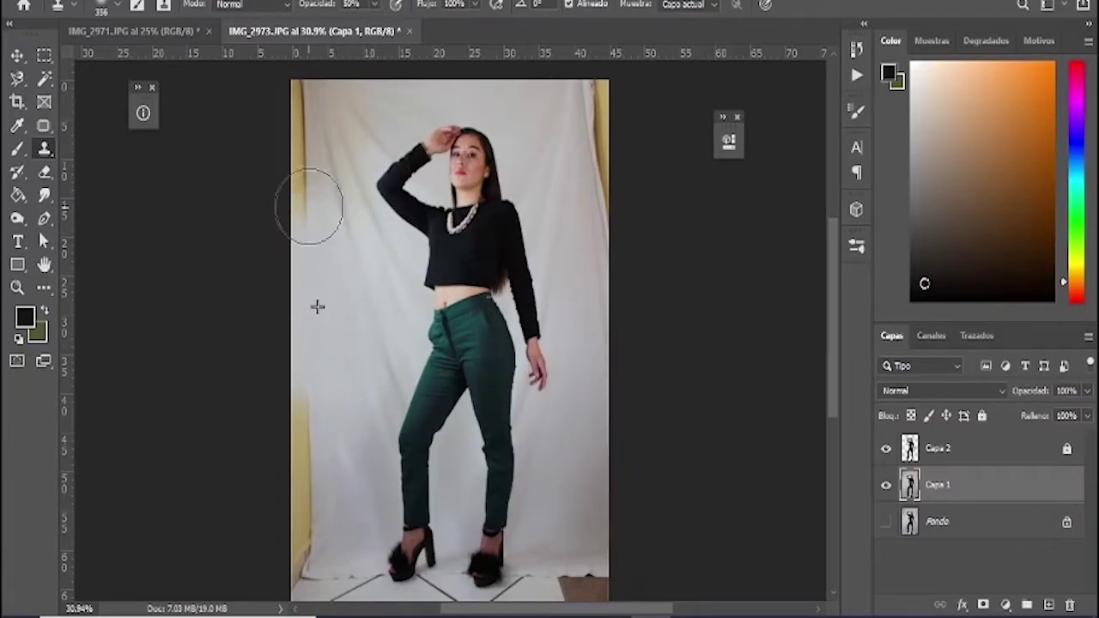
mouse_move(307, 249)
mouse_down()
mouse_move(298, 116)
mouse_move(302, 234)
mouse_up()
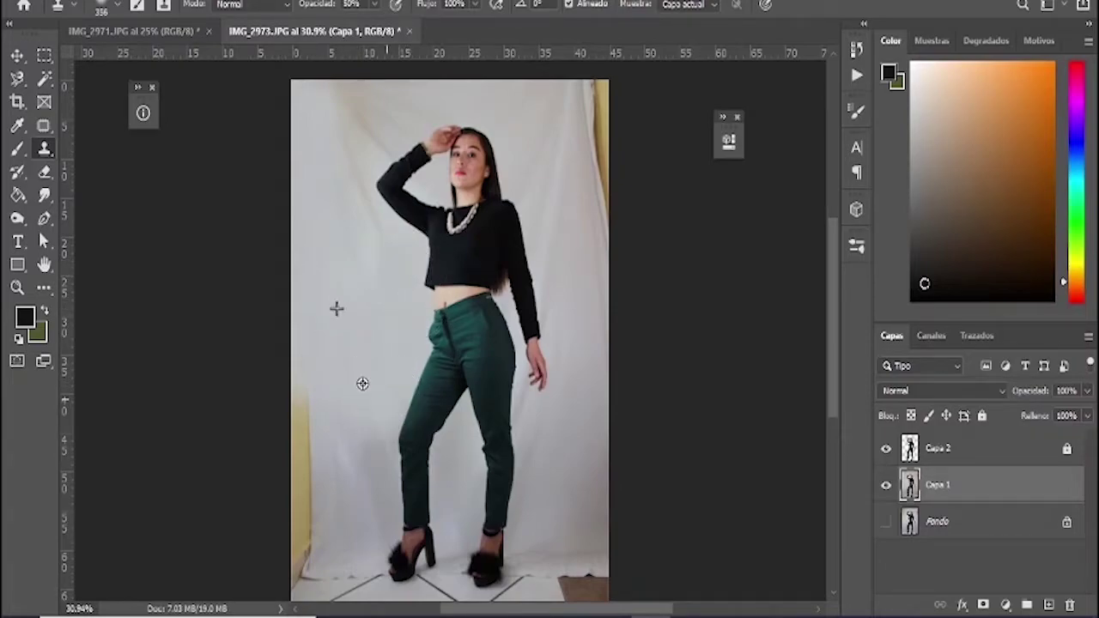
drag(298, 401, 309, 466)
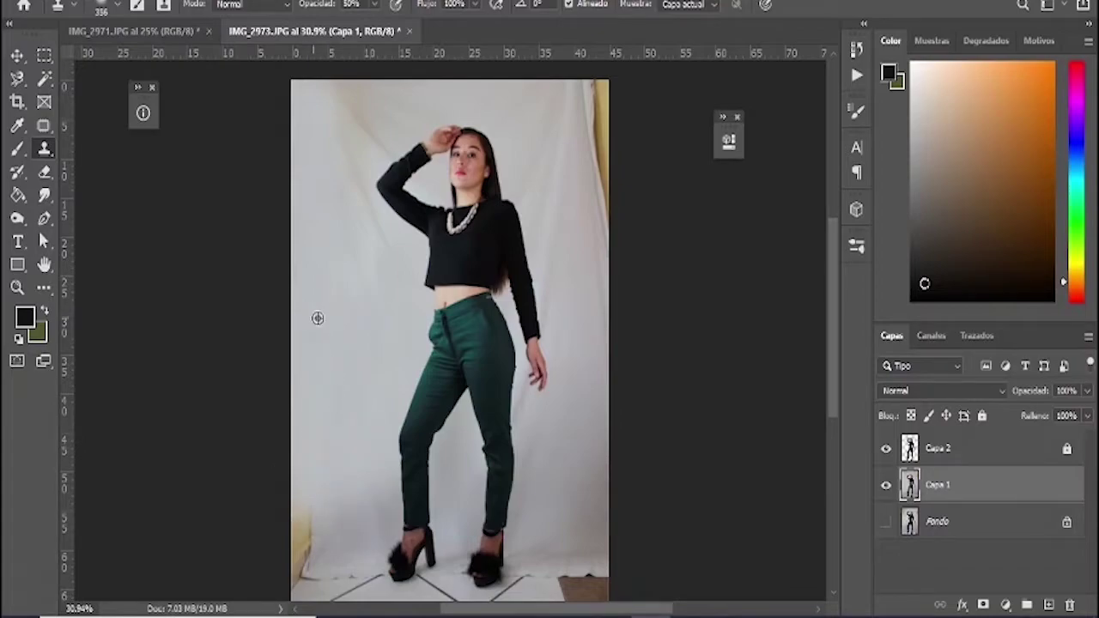
alt+click(344, 334)
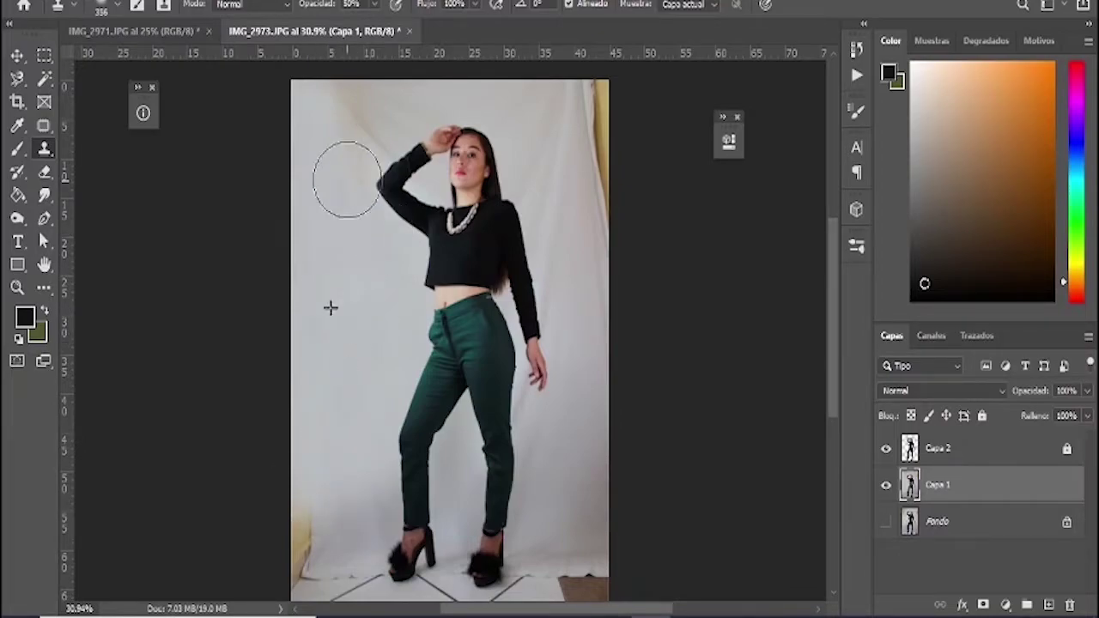
mouse_move(317, 111)
mouse_down()
mouse_move(365, 141)
mouse_move(347, 110)
mouse_move(391, 105)
mouse_up()
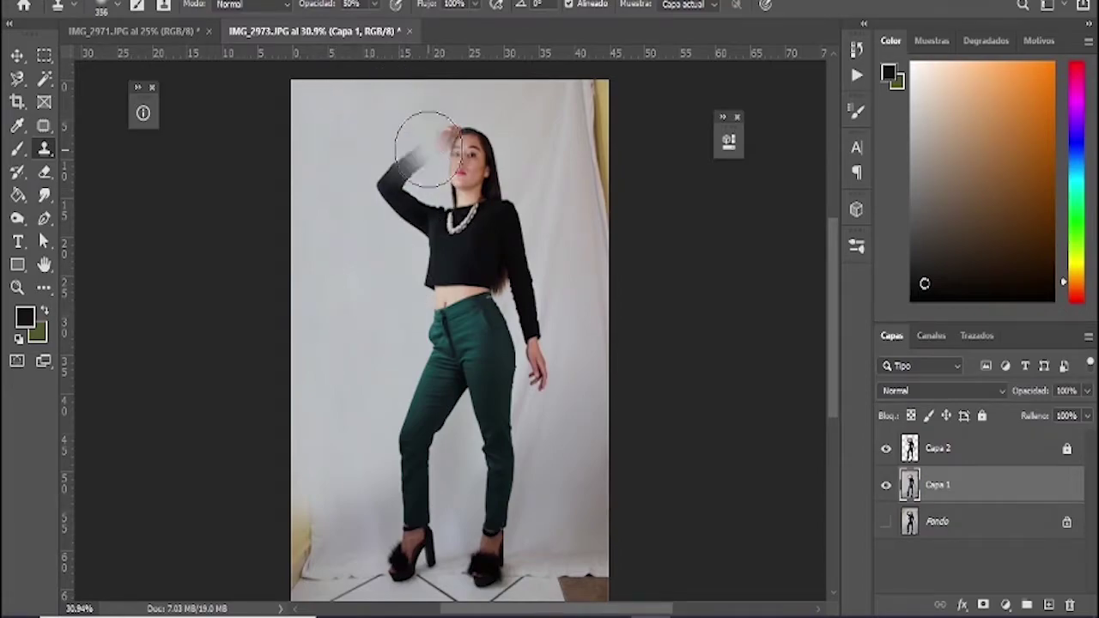
drag(299, 513, 308, 551)
- Clone clean grey backdrop over the floor tile line and shadow patches around the feet
scroll(326, 464, down, 2)
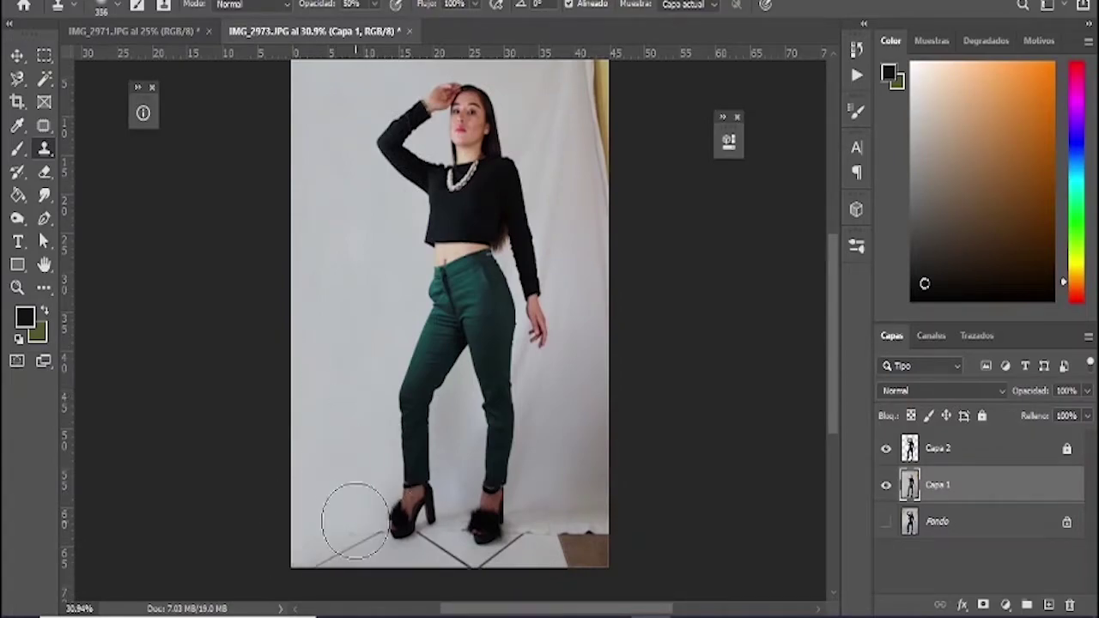
mouse_move(310, 549)
mouse_down()
mouse_move(378, 539)
mouse_move(419, 510)
mouse_up()
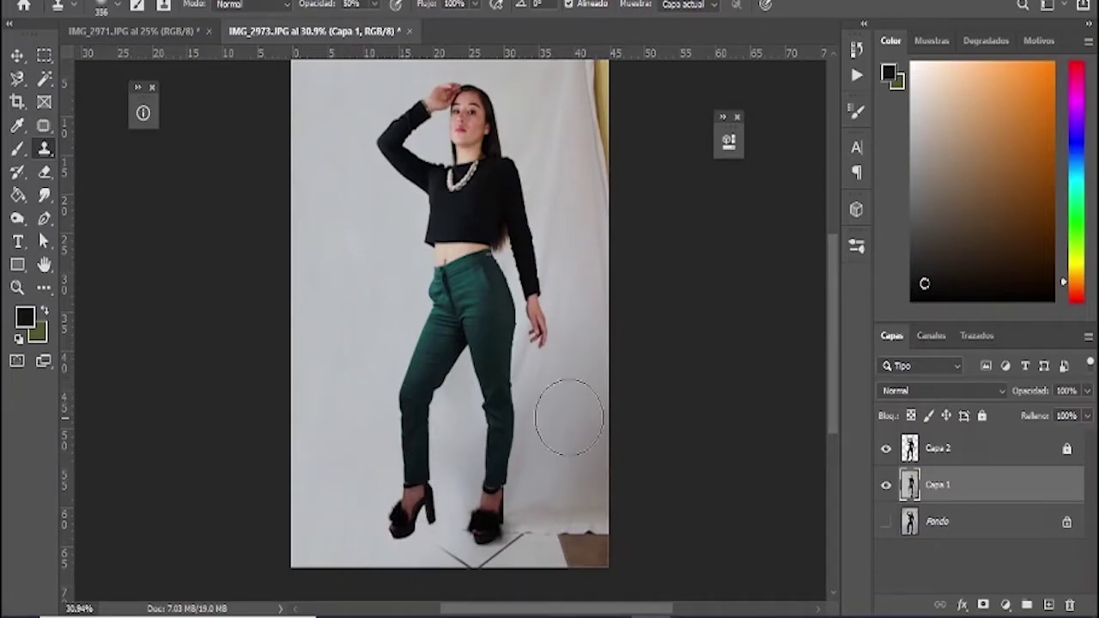
drag(587, 548, 599, 550)
alt+click(338, 351)
drag(504, 445, 513, 416)
key(ctrl+z)
drag(532, 344, 567, 352)
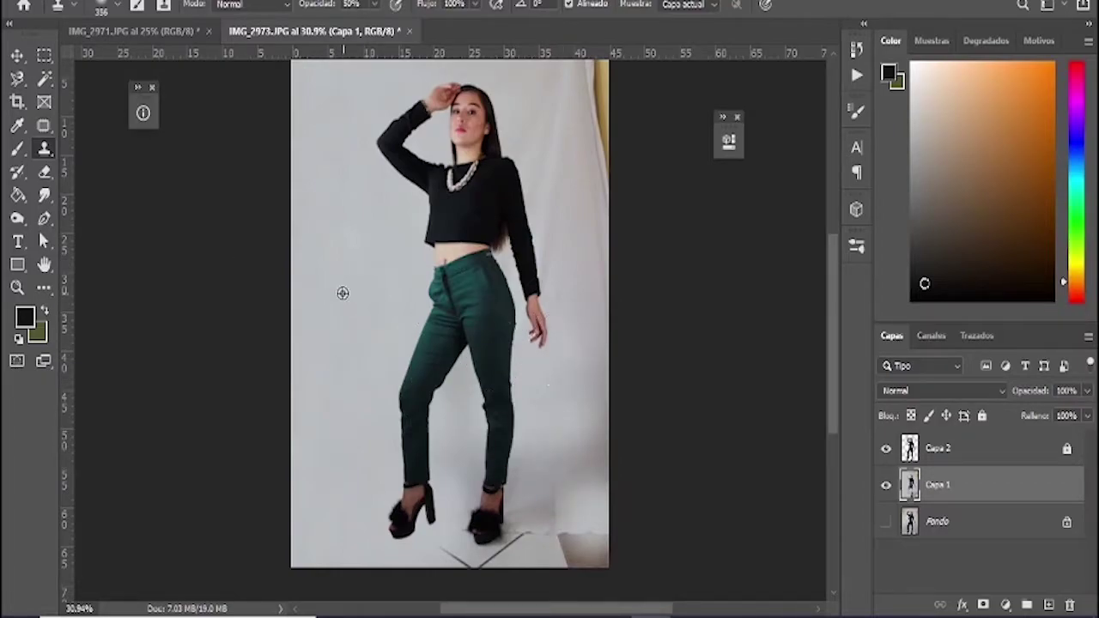
mouse_move(558, 521)
mouse_down()
mouse_move(544, 502)
mouse_move(528, 534)
mouse_move(591, 455)
mouse_up()
mouse_move(441, 537)
mouse_down()
mouse_move(466, 565)
mouse_move(478, 552)
mouse_up()
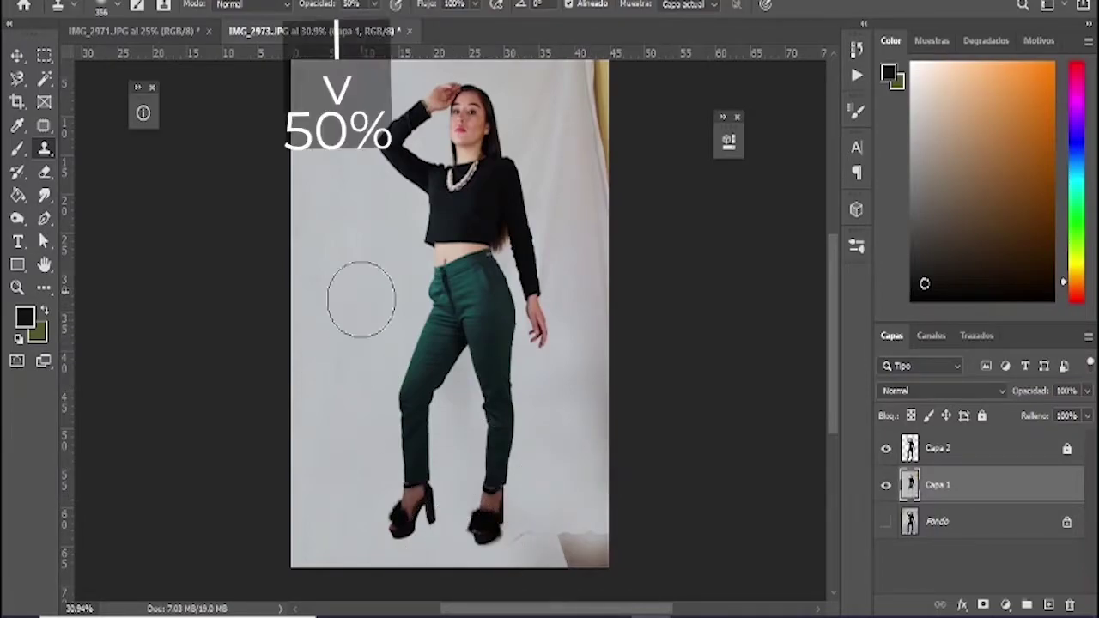
mouse_move(592, 554)
mouse_down()
mouse_move(565, 532)
mouse_move(593, 550)
mouse_up()
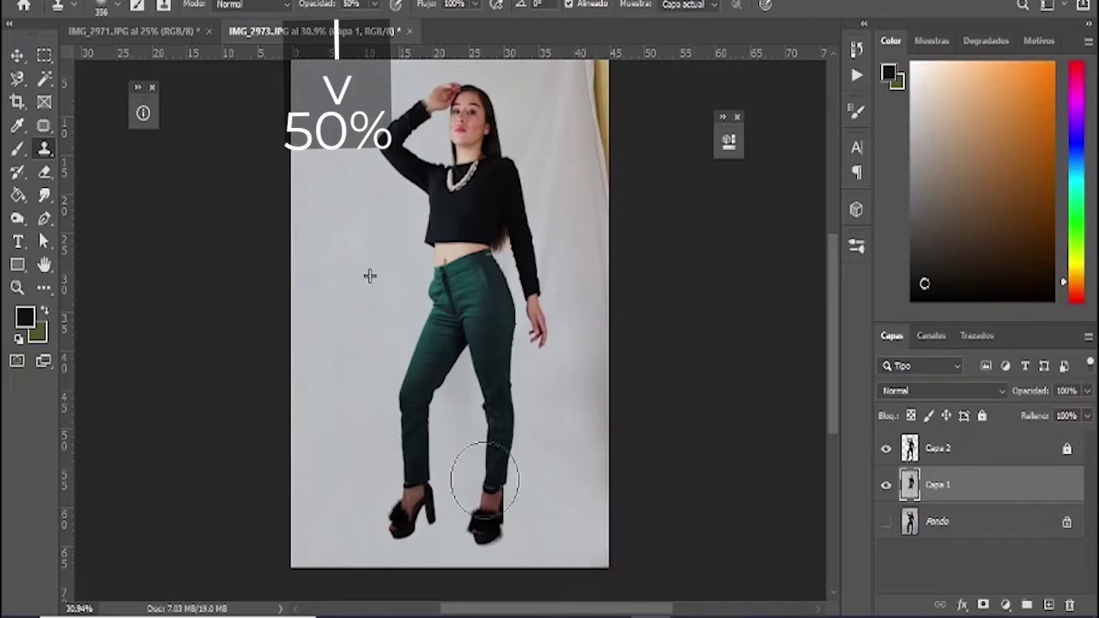
drag(493, 515, 502, 412)
key(ctrl+z)
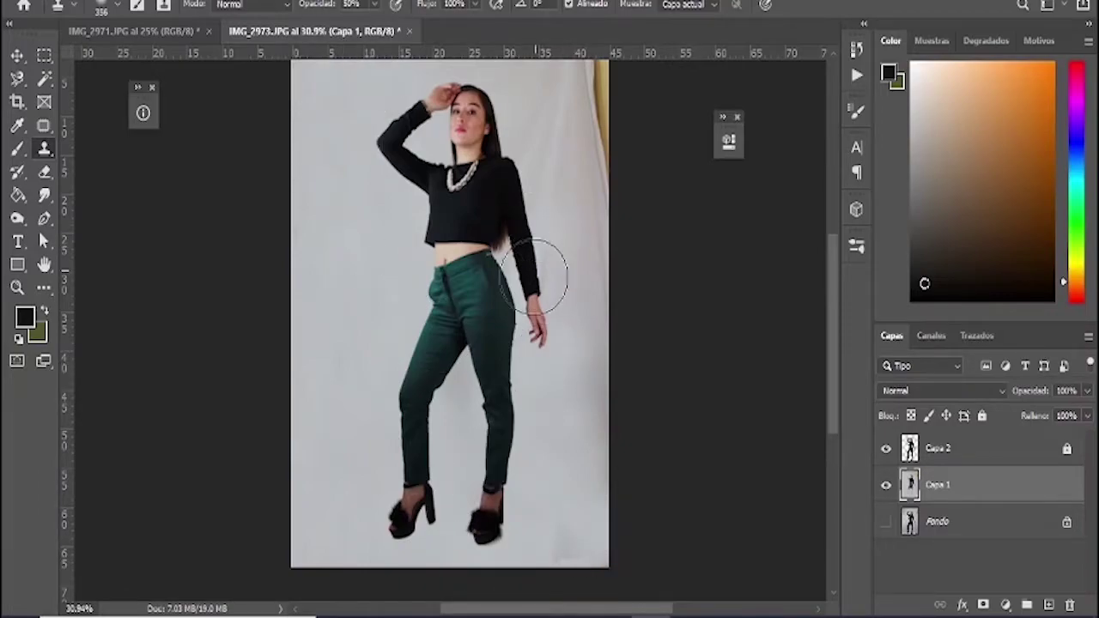
- Clone grey over the yellow curtain edge along the image's right side
scroll(536, 275, up, 2)
drag(581, 103, 593, 95)
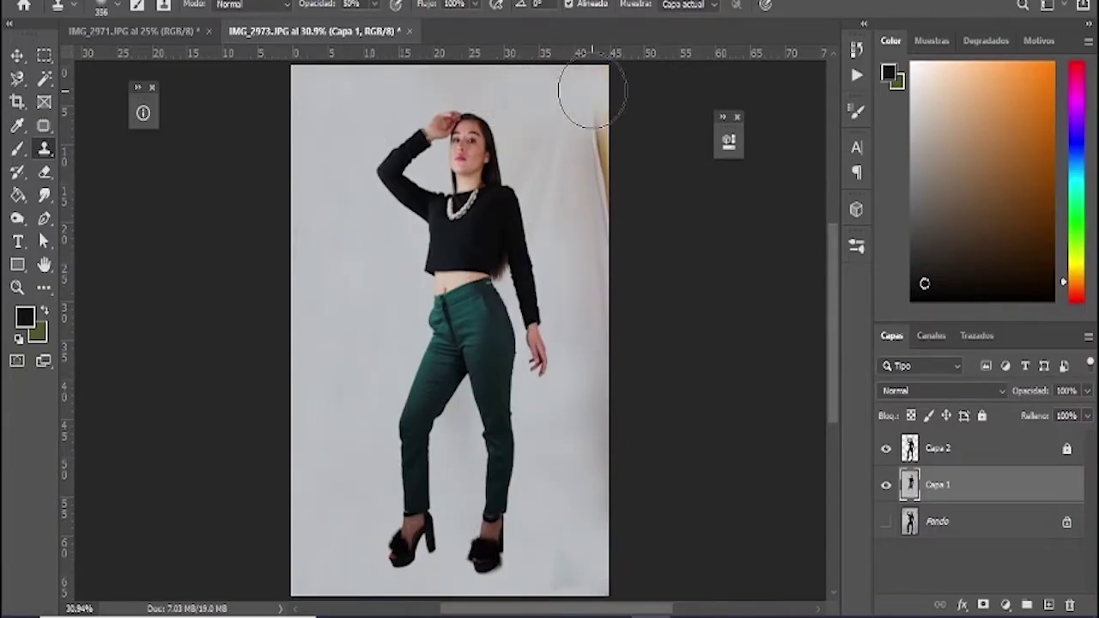
drag(569, 152, 601, 211)
drag(542, 174, 597, 287)
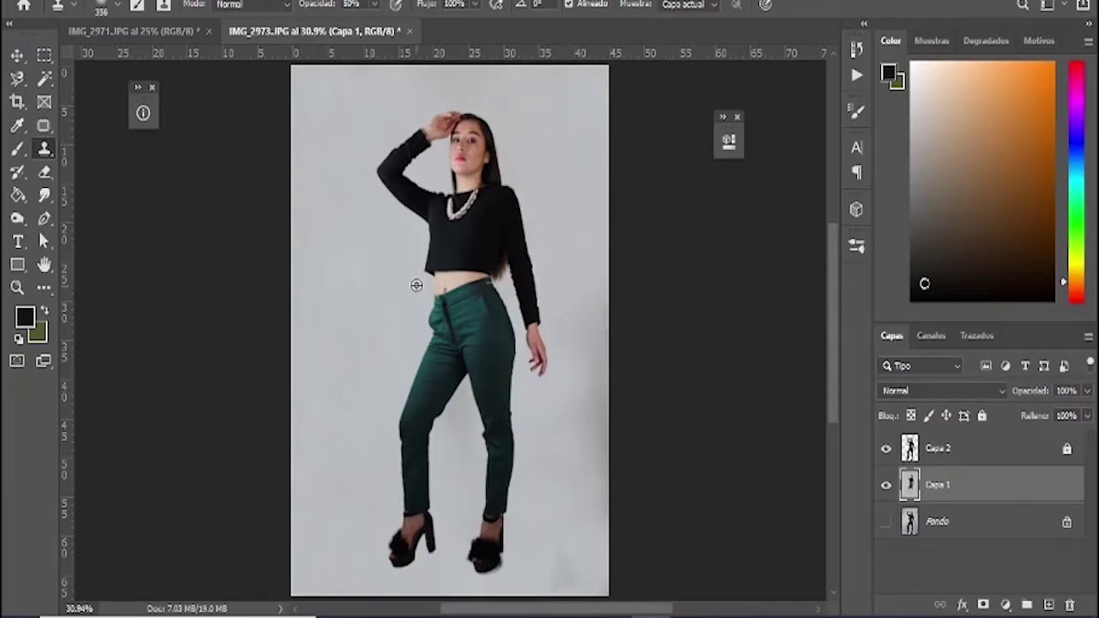
scroll(599, 349, down, 2)
scroll(584, 533, up, 3)
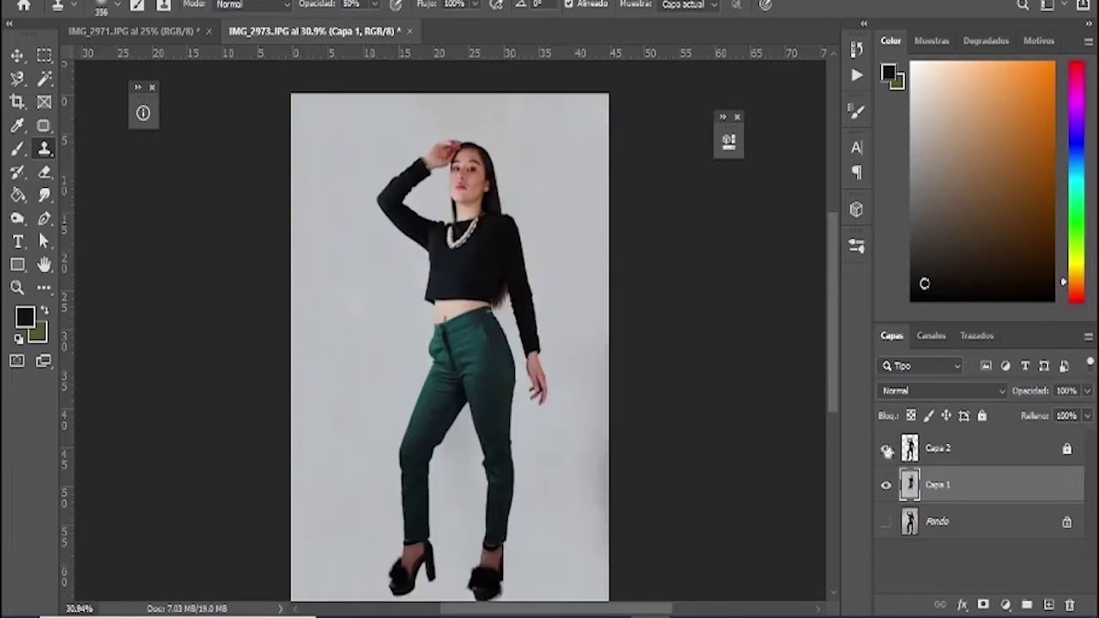
click(890, 450)
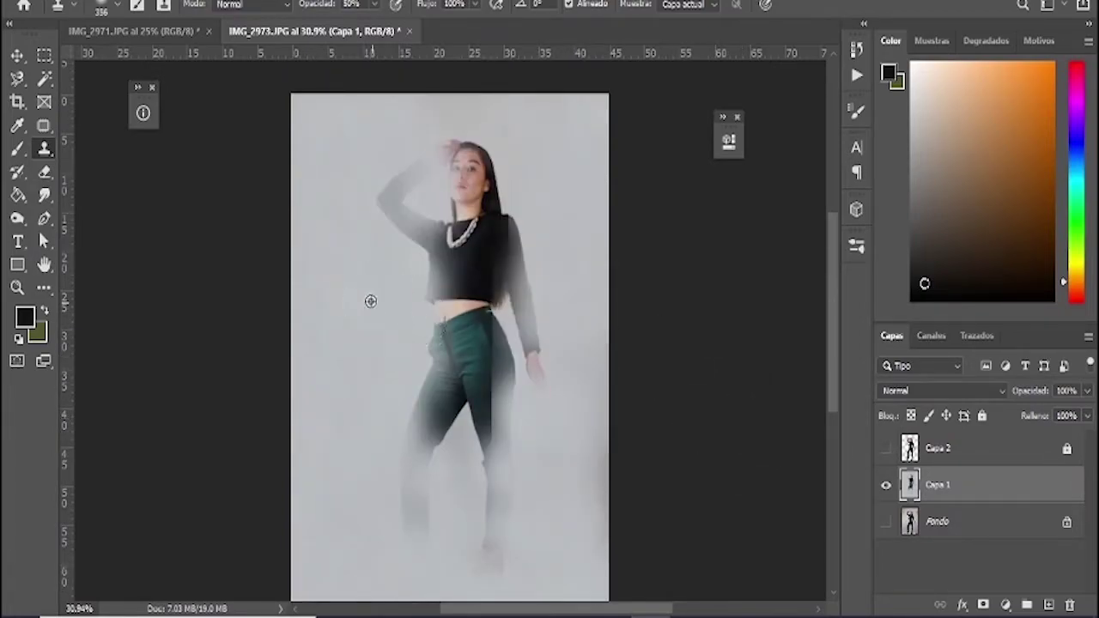
- Clone grey backdrop over the woman's raised arm, face, hair and upper torso on Capa 1
drag(383, 208, 422, 166)
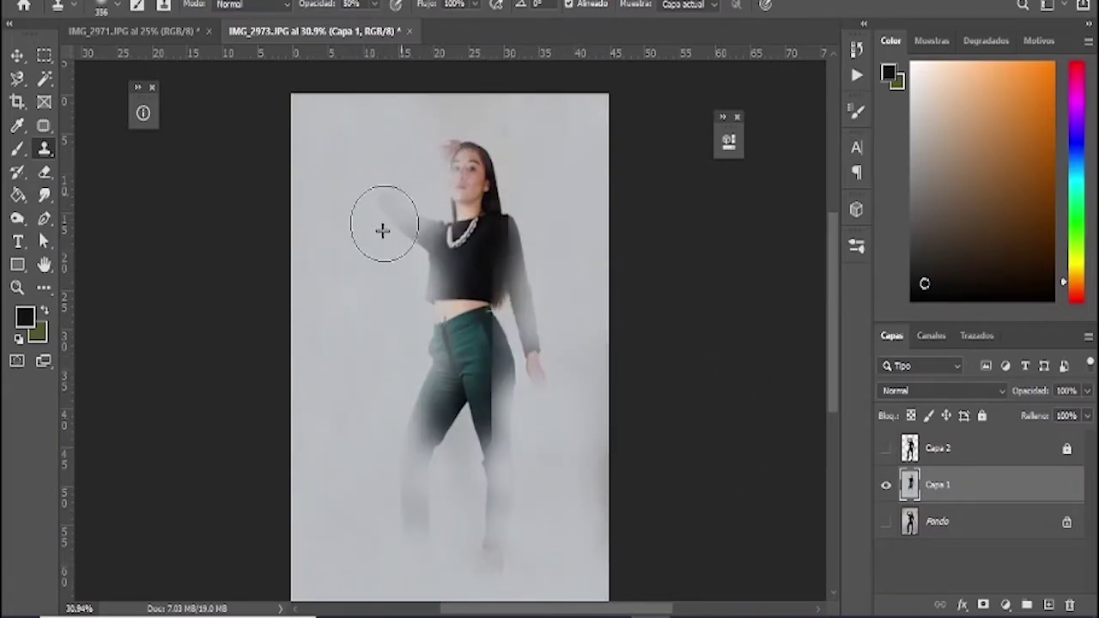
mouse_move(427, 290)
mouse_down()
mouse_move(360, 298)
mouse_move(539, 343)
mouse_move(539, 370)
mouse_up()
alt+click(334, 323)
alt+click(343, 299)
drag(447, 249, 472, 154)
mouse_move(438, 238)
mouse_down()
mouse_move(473, 147)
mouse_move(488, 177)
mouse_move(473, 318)
mouse_up()
alt+click(571, 135)
drag(481, 224, 522, 321)
- Paint out her hips and legs and the dark smudge near the lower right edge
alt+click(510, 143)
scroll(522, 321, down, 1)
mouse_move(446, 369)
mouse_down()
mouse_move(490, 326)
mouse_move(447, 361)
mouse_move(382, 370)
mouse_move(418, 443)
mouse_up()
alt+click(374, 130)
drag(483, 480, 498, 505)
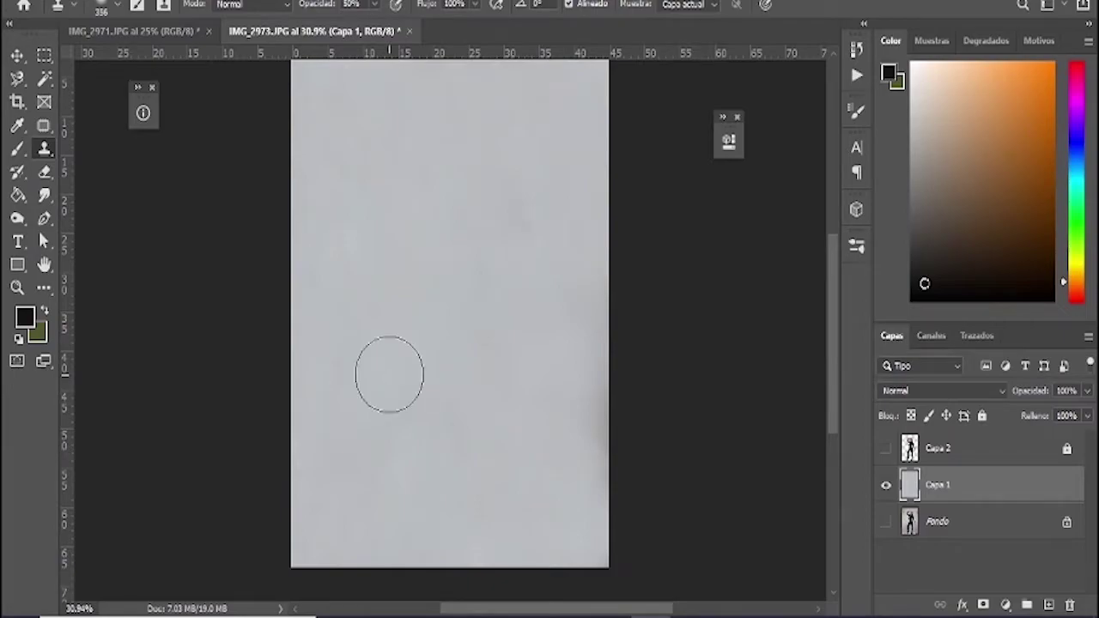
key(v)
click(721, 397)
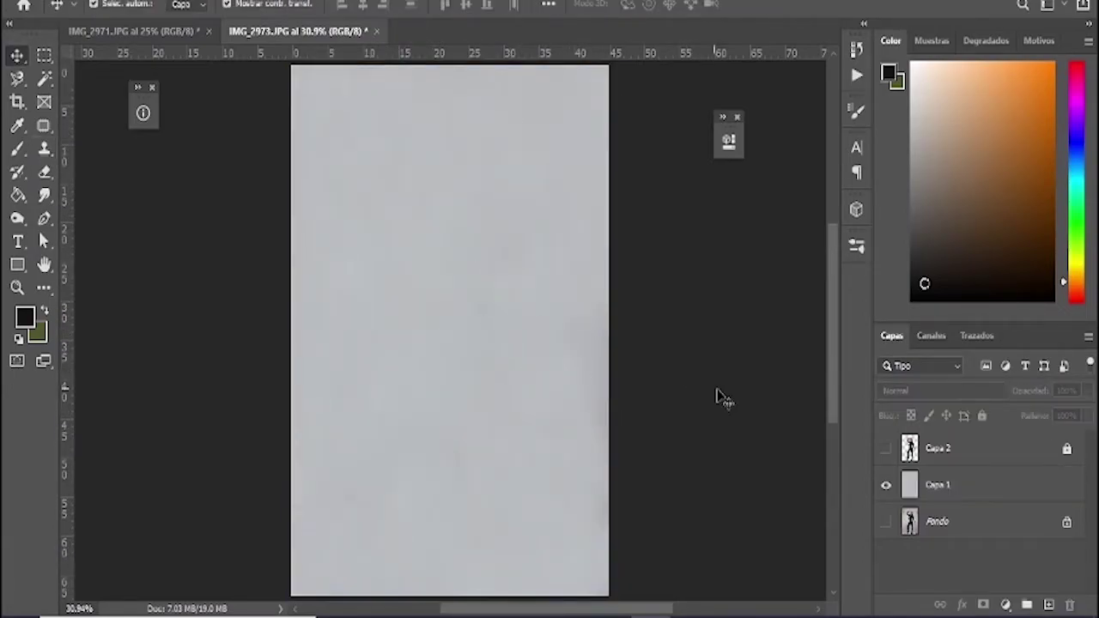
- Show the Capa 2 cutout and Fondo layers again and add a new empty shadow layer
click(885, 448)
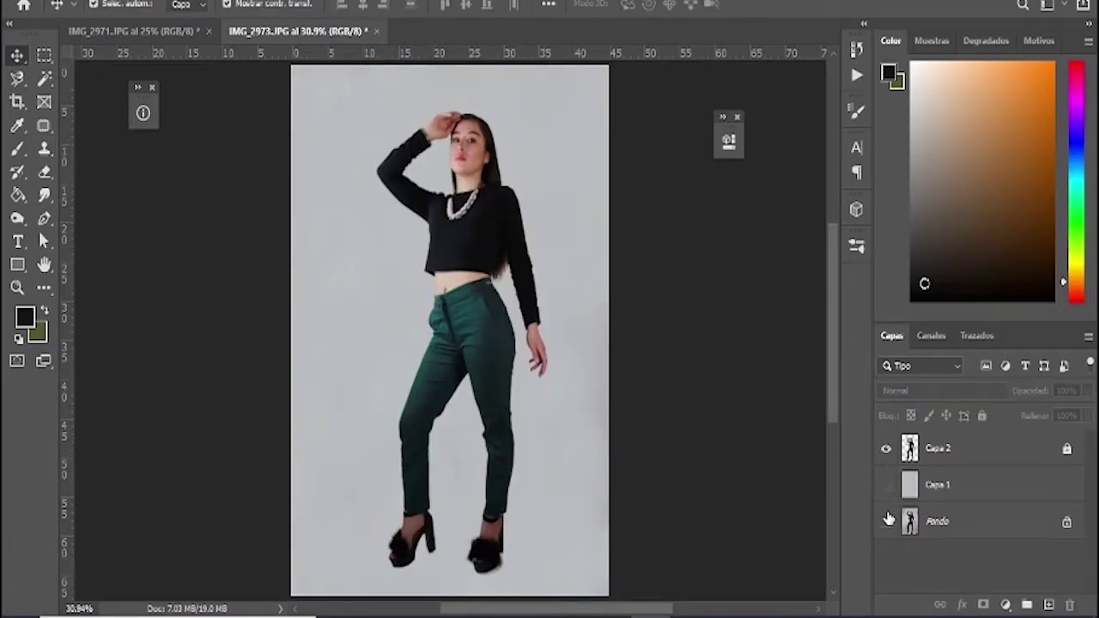
click(886, 522)
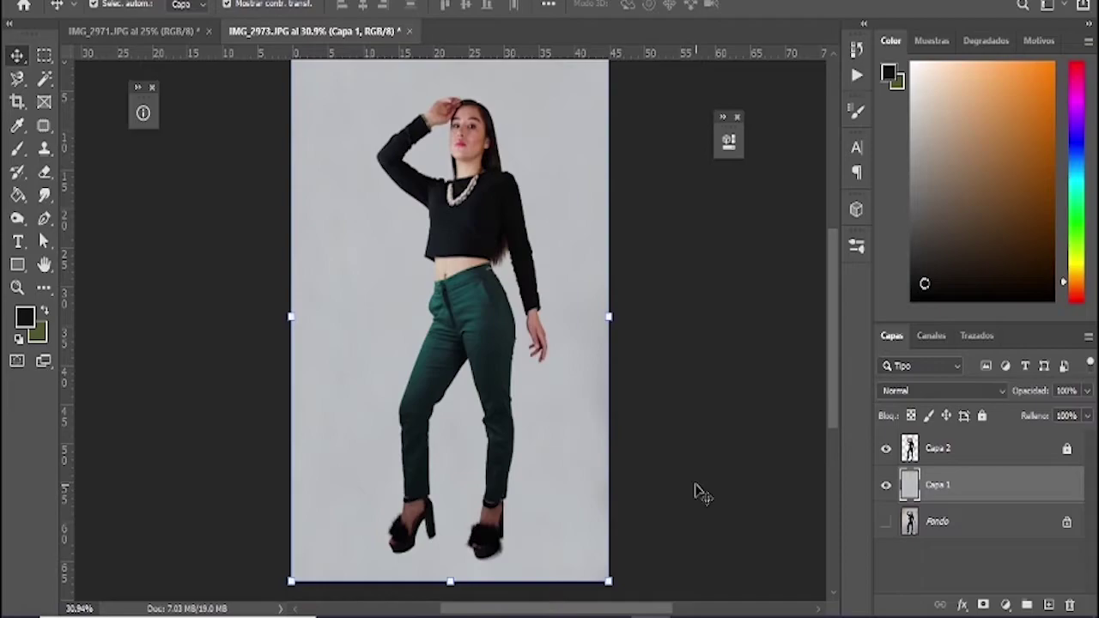
scroll(700, 493, down, 2)
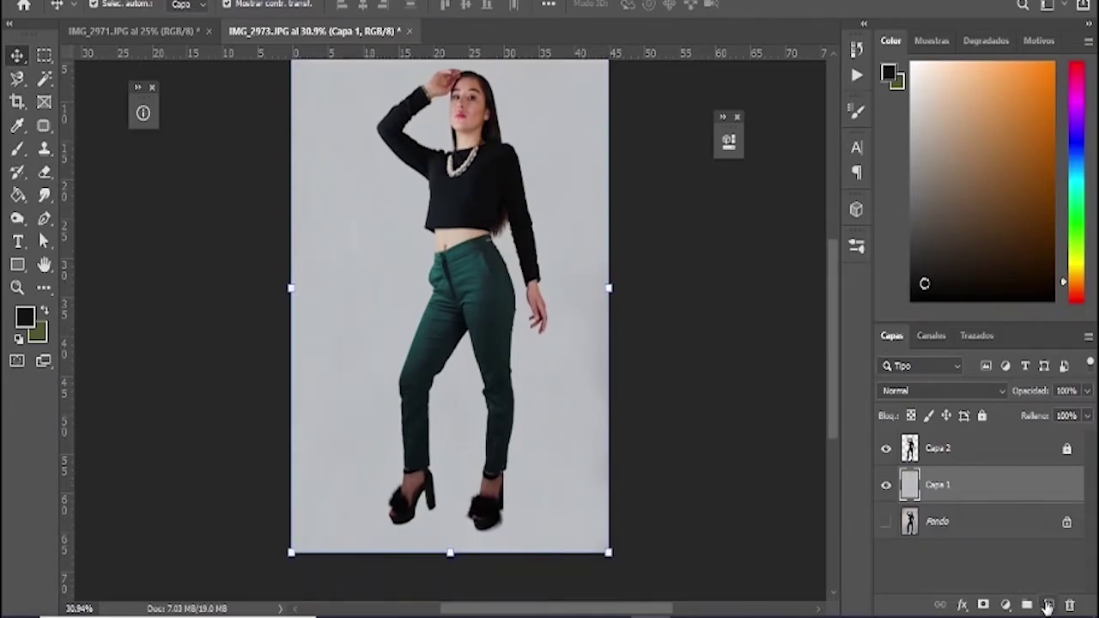
click(1048, 607)
- Paint soft black shadows under both shoes with the soft brush
key(b)
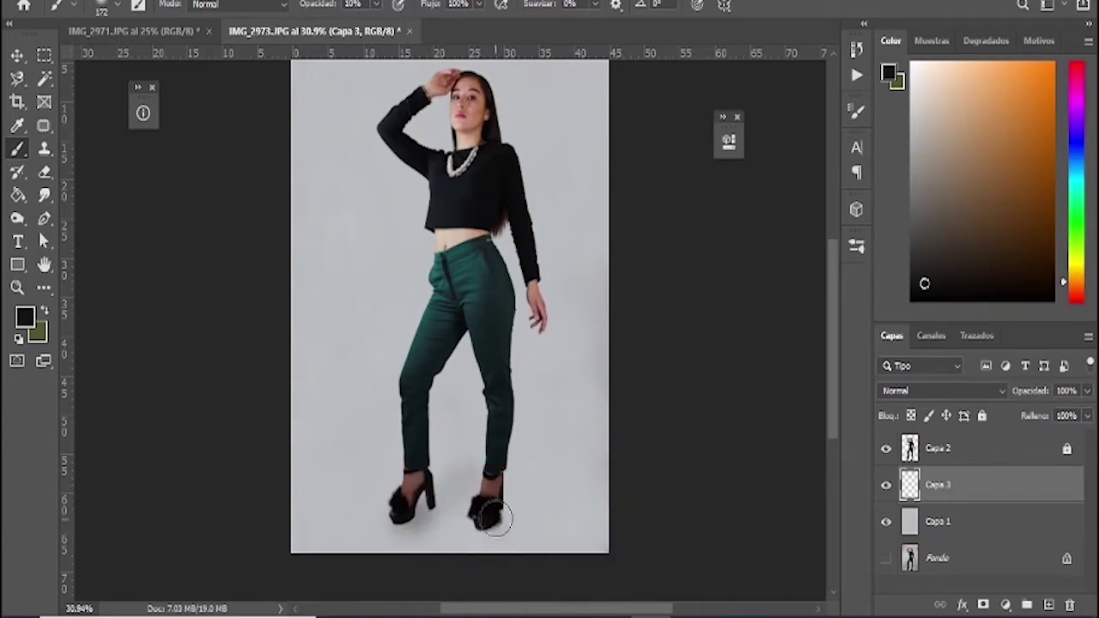
mouse_move(544, 453)
mouse_down()
mouse_move(507, 507)
mouse_move(547, 421)
mouse_up()
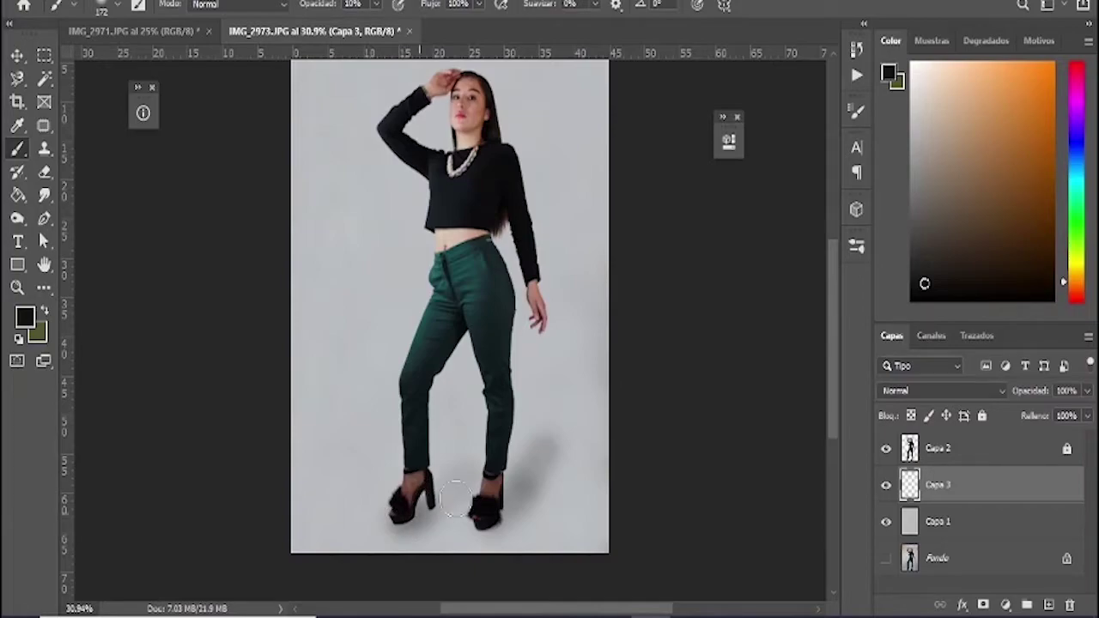
key(ctrl+z)
key(ctrl+z)
key(ctrl+z)
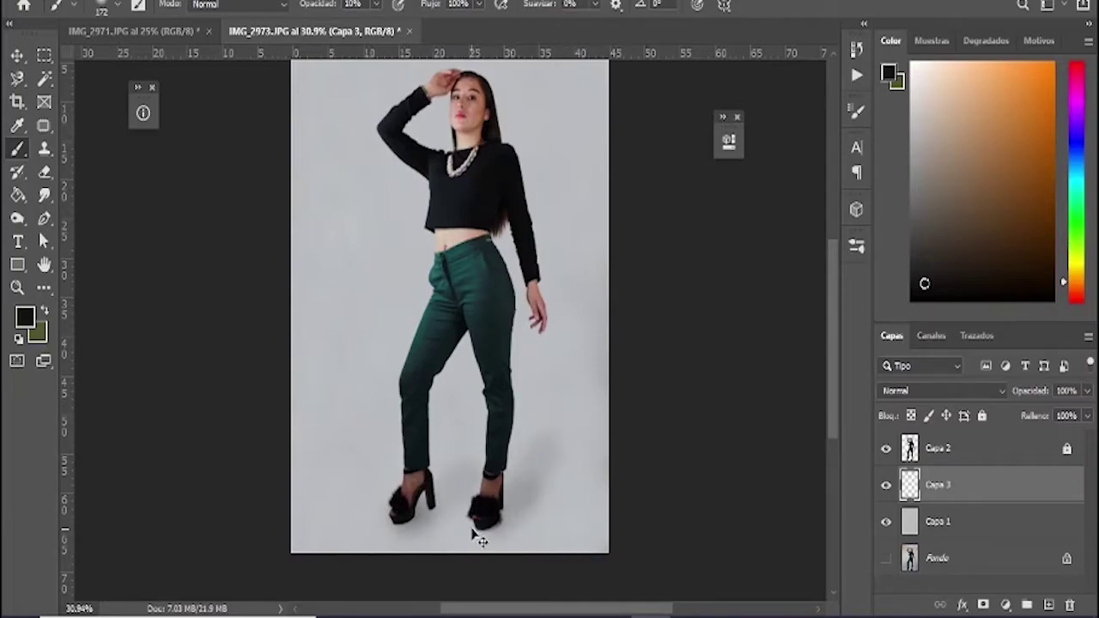
key(ctrl+z)
key(ctrl+z)
key(ctrl+z)
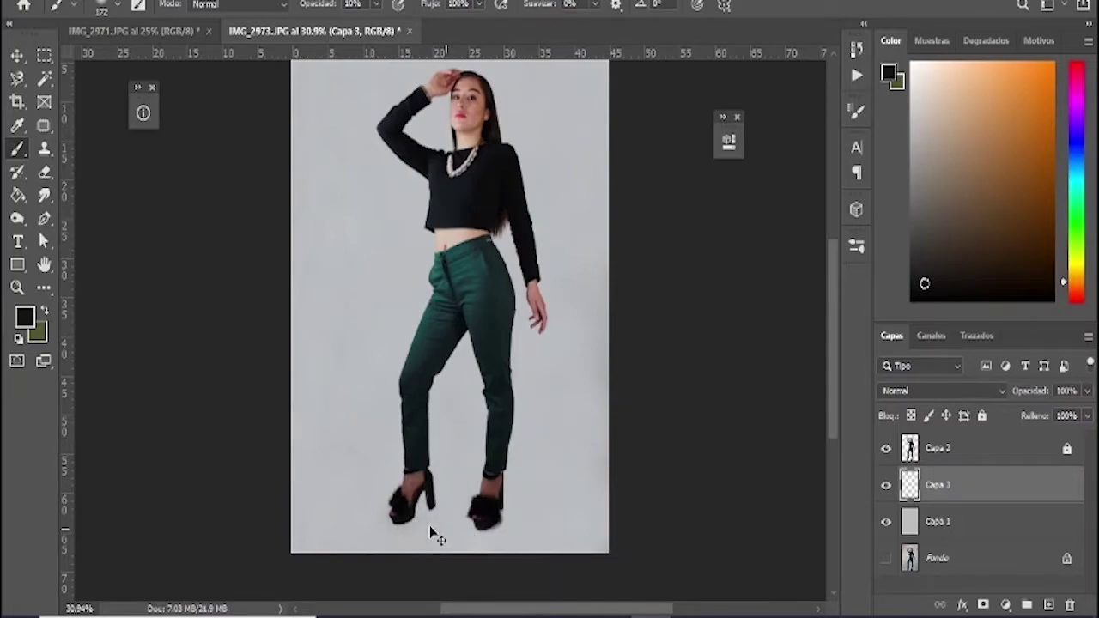
mouse_move(411, 522)
mouse_down()
mouse_move(422, 507)
mouse_move(417, 516)
mouse_up()
drag(485, 511, 563, 462)
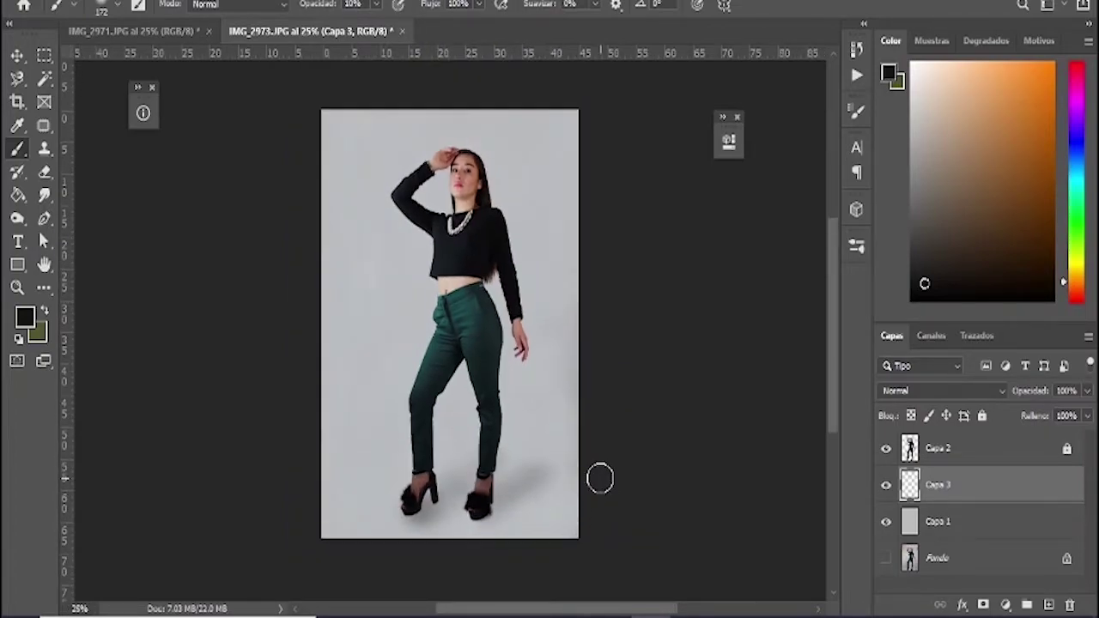
- Enlarge the soft brush from 434 px to 1484 px at 0% hardness
right_click(578, 432)
drag(761, 250, 757, 255)
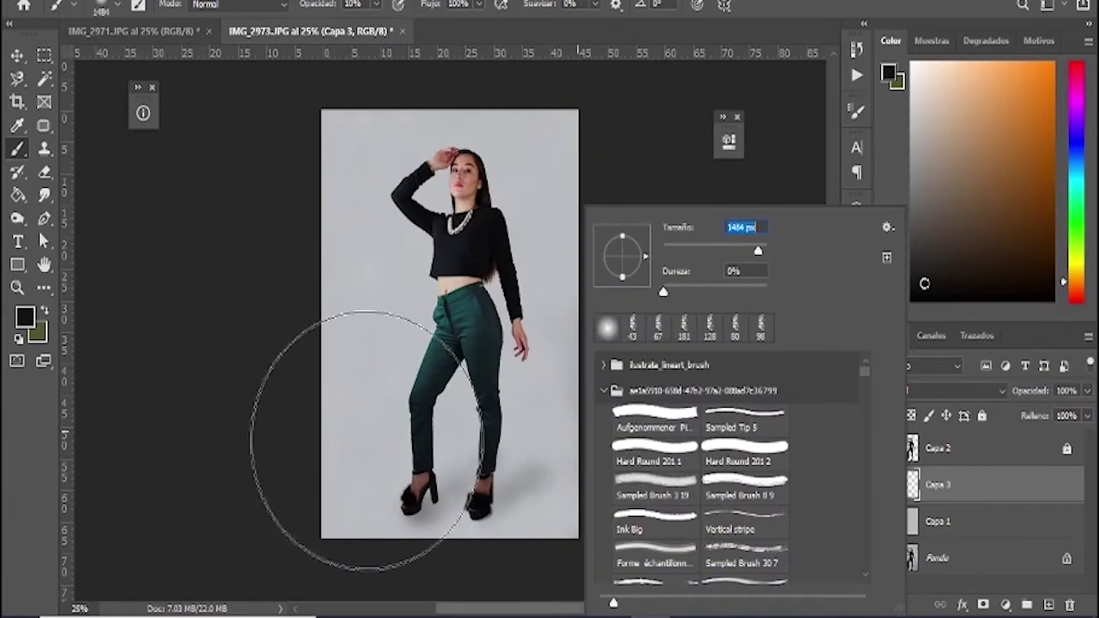
text(1500)
key(Return)
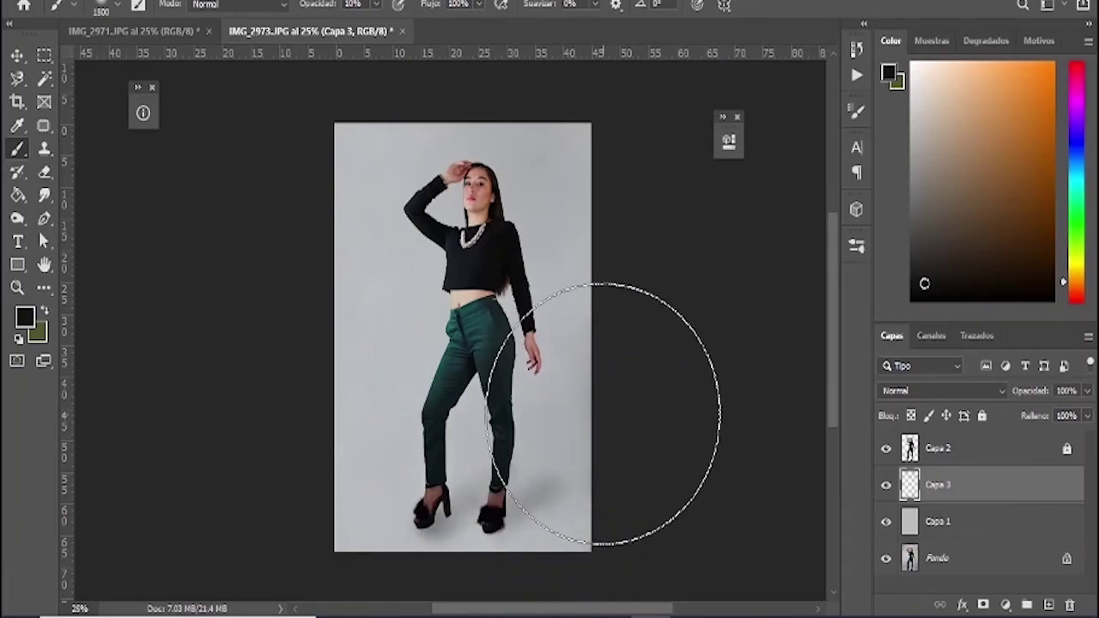
click(17, 288)
- Zoom in on the feet and toggle the shadow layer off and on to compare
drag(484, 485, 593, 489)
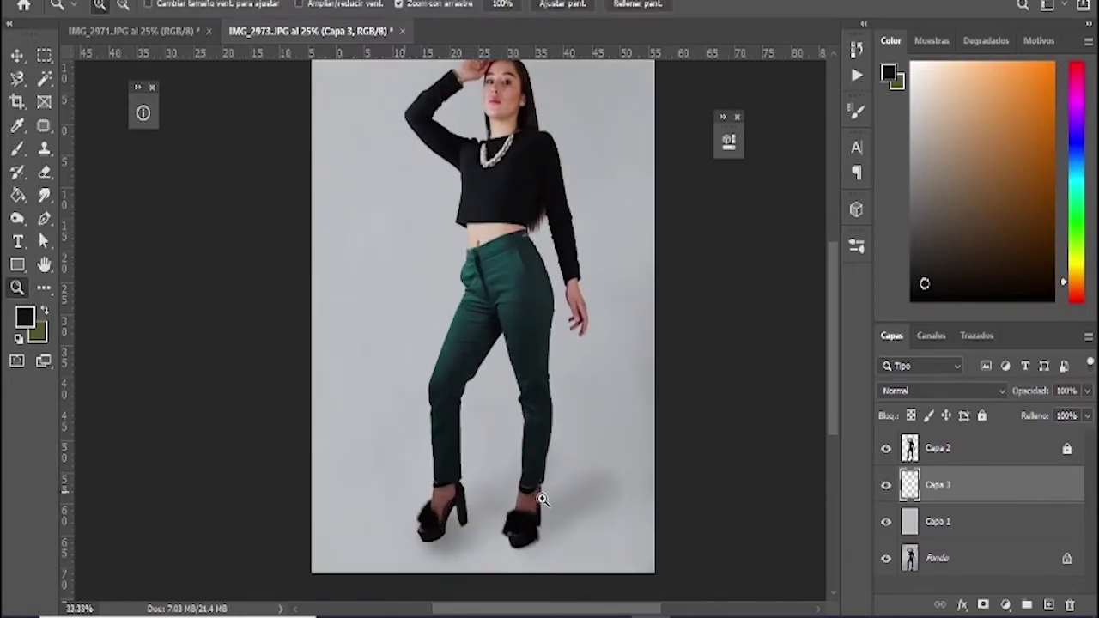
scroll(560, 471, down, 2)
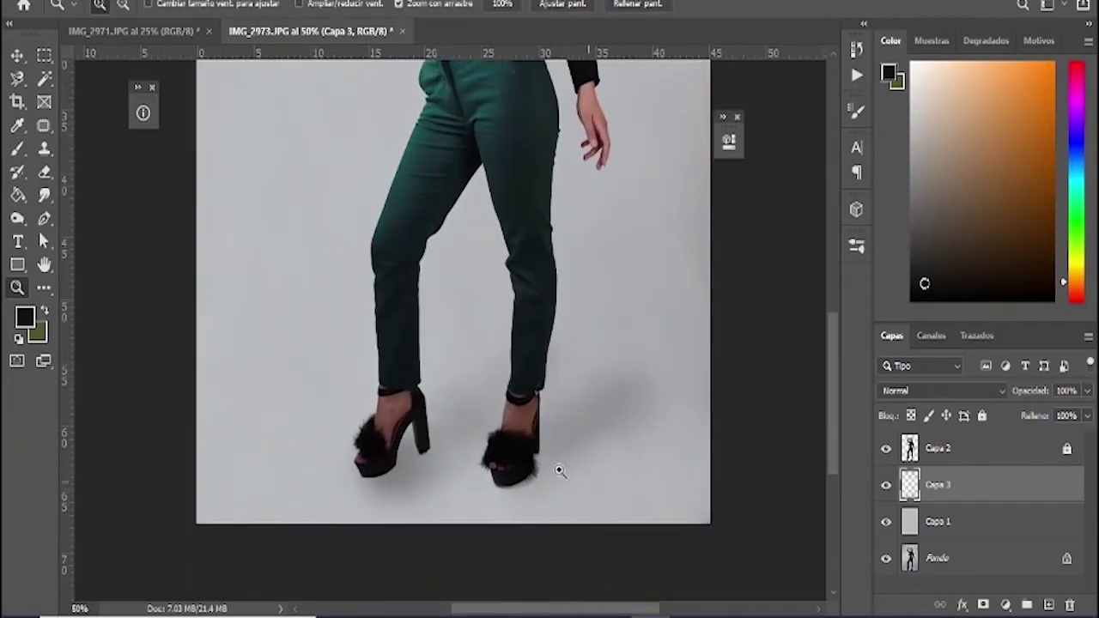
click(496, 439)
scroll(555, 447, down, 1)
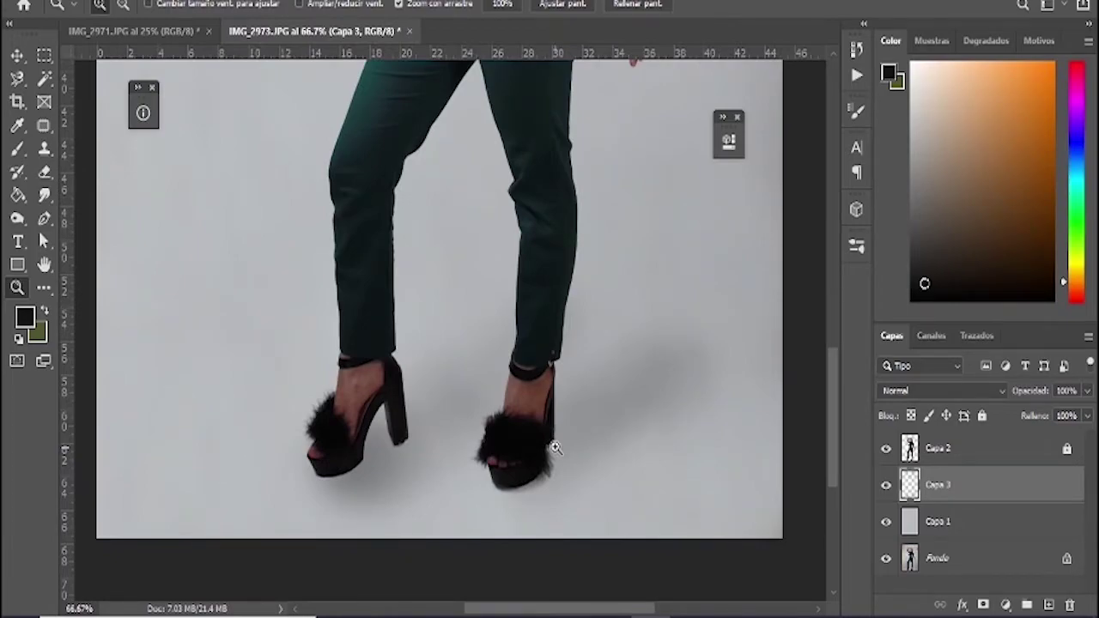
key(v)
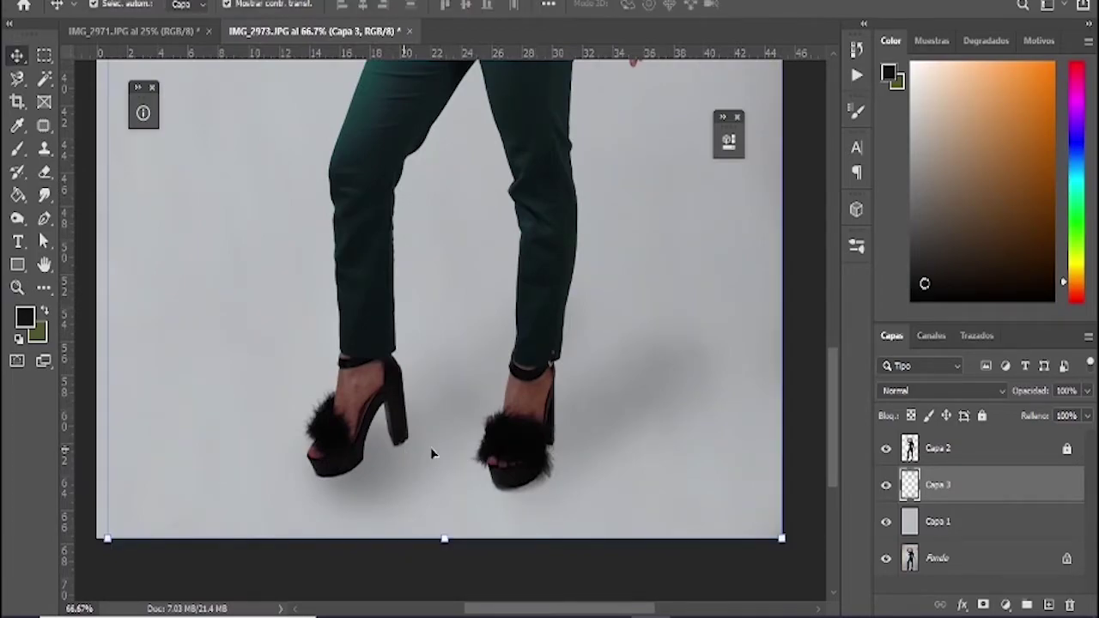
click(887, 487)
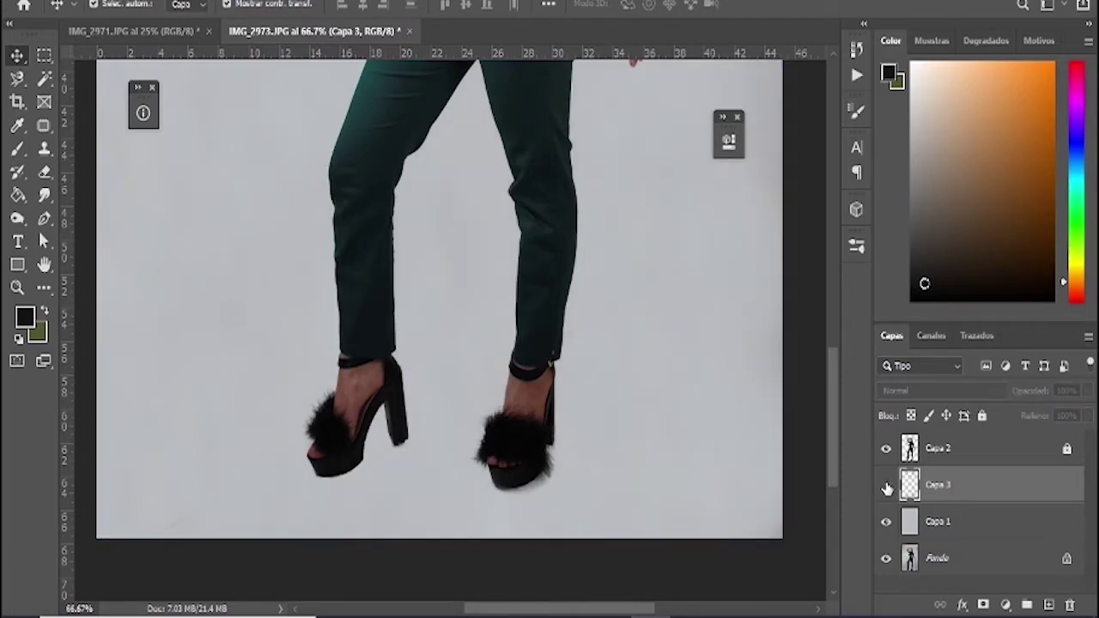
click(888, 487)
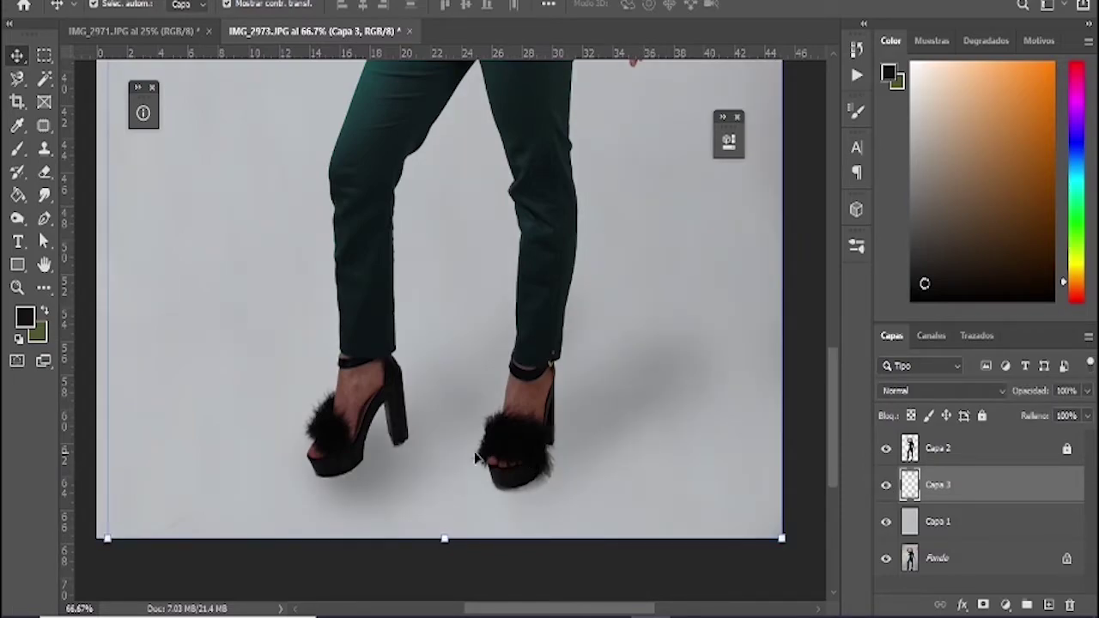
- Toggle the grey backdrop Capa 1 off and on to compare with the original wall and floor
key(b)
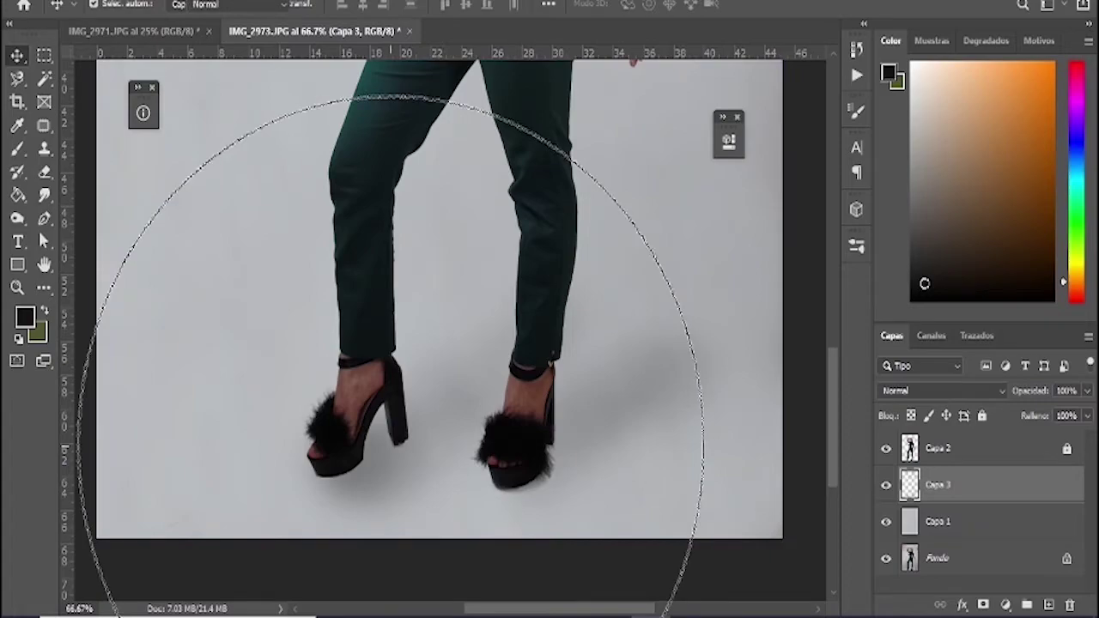
right_click(395, 404)
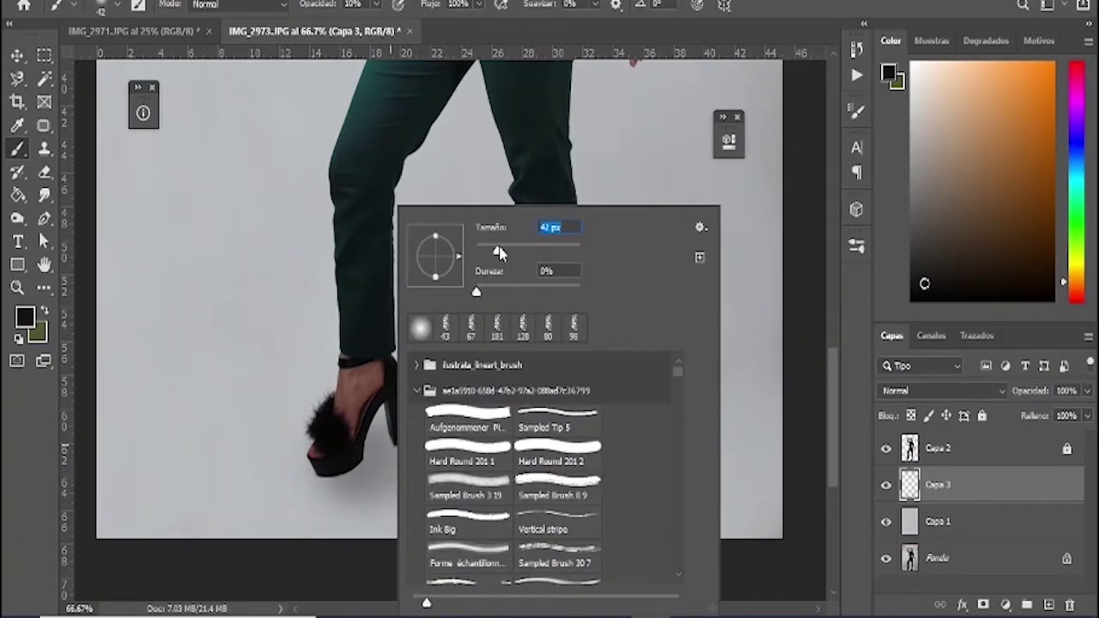
key(Return)
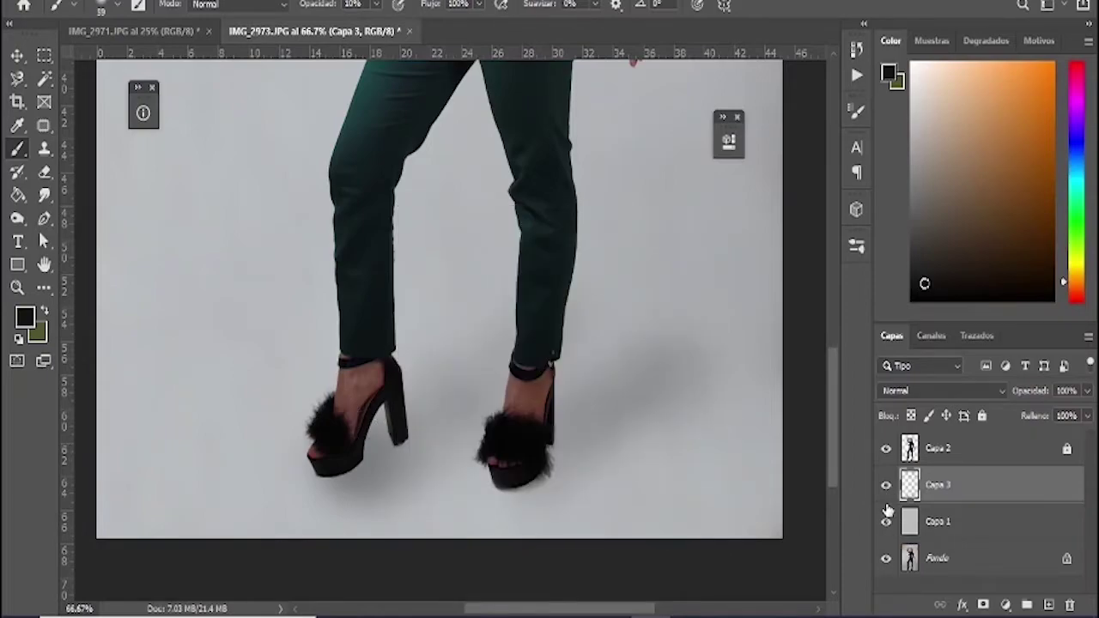
click(888, 522)
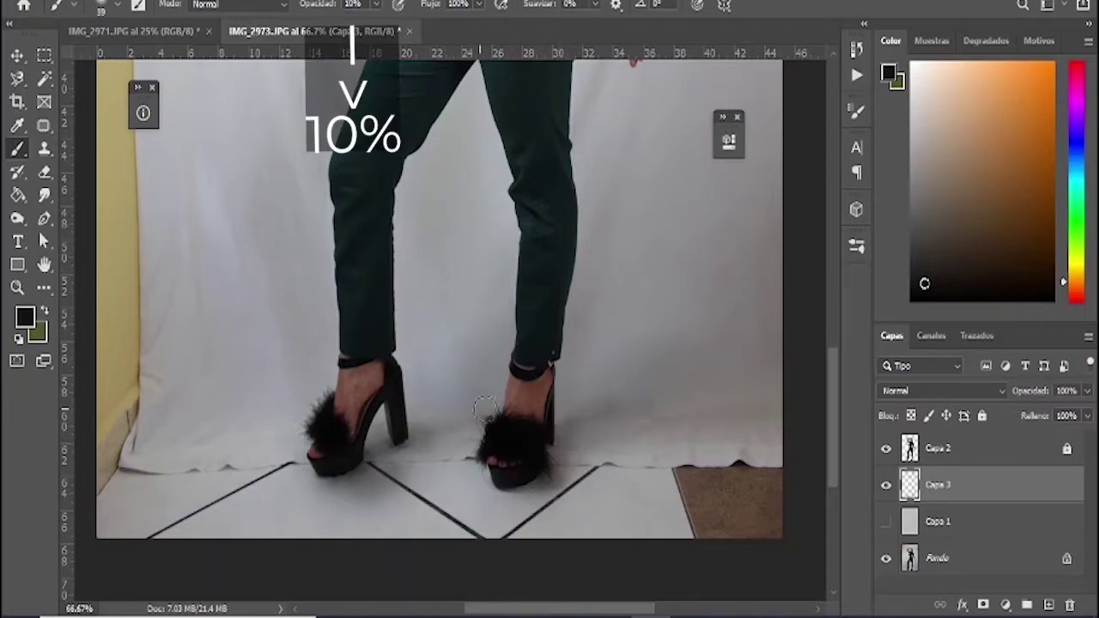
click(886, 523)
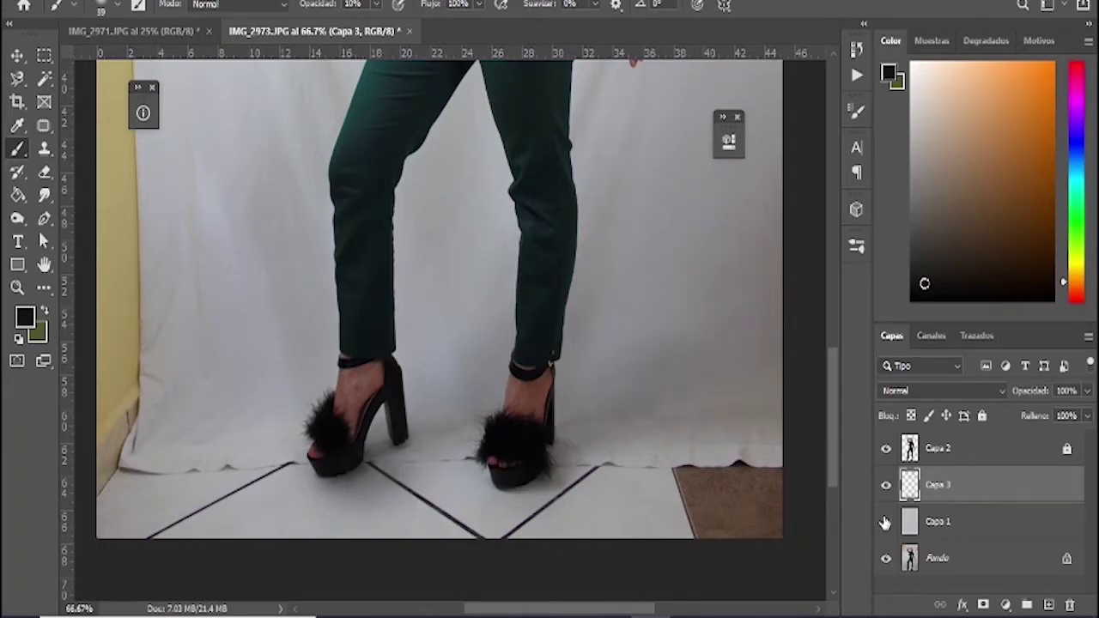
click(885, 523)
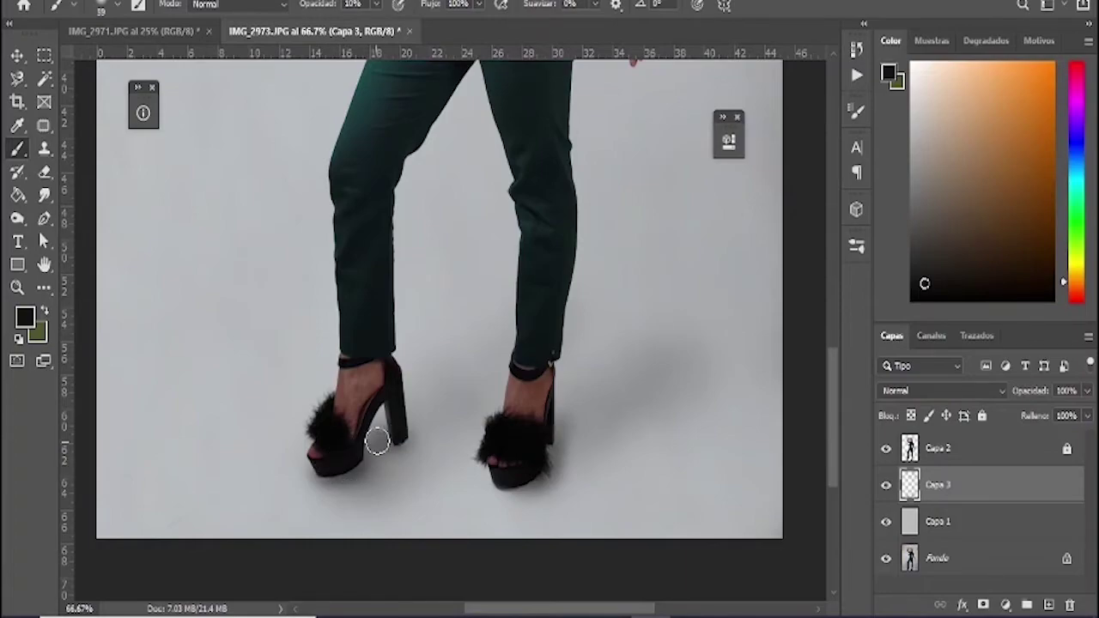
- Set the brush size to 144 px and fit the whole image in the window
right_click(508, 443)
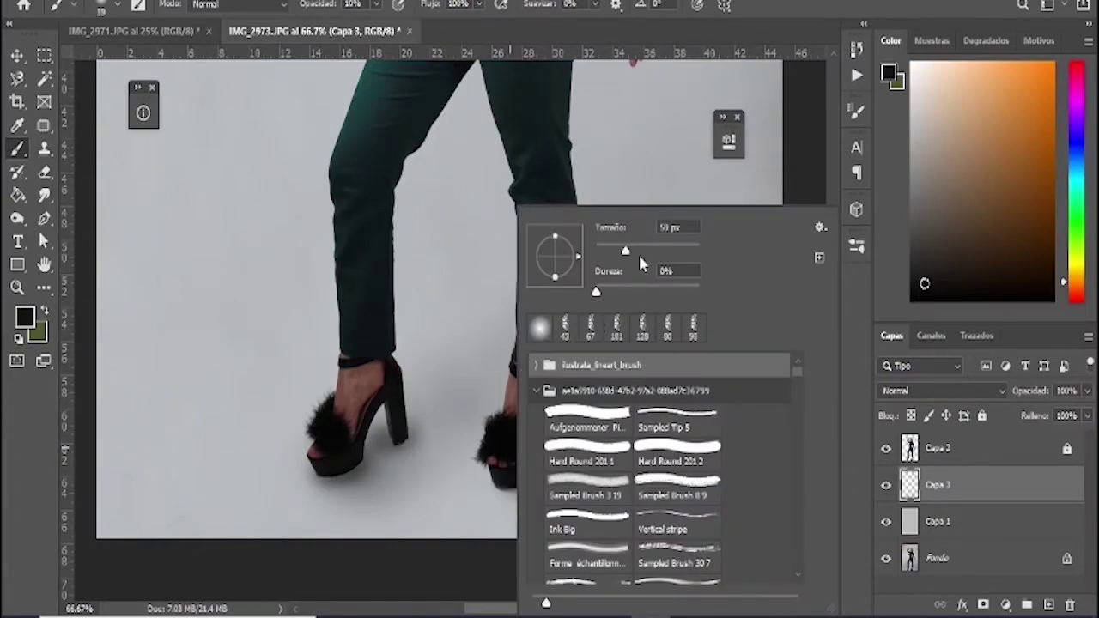
text(144)
key(Return)
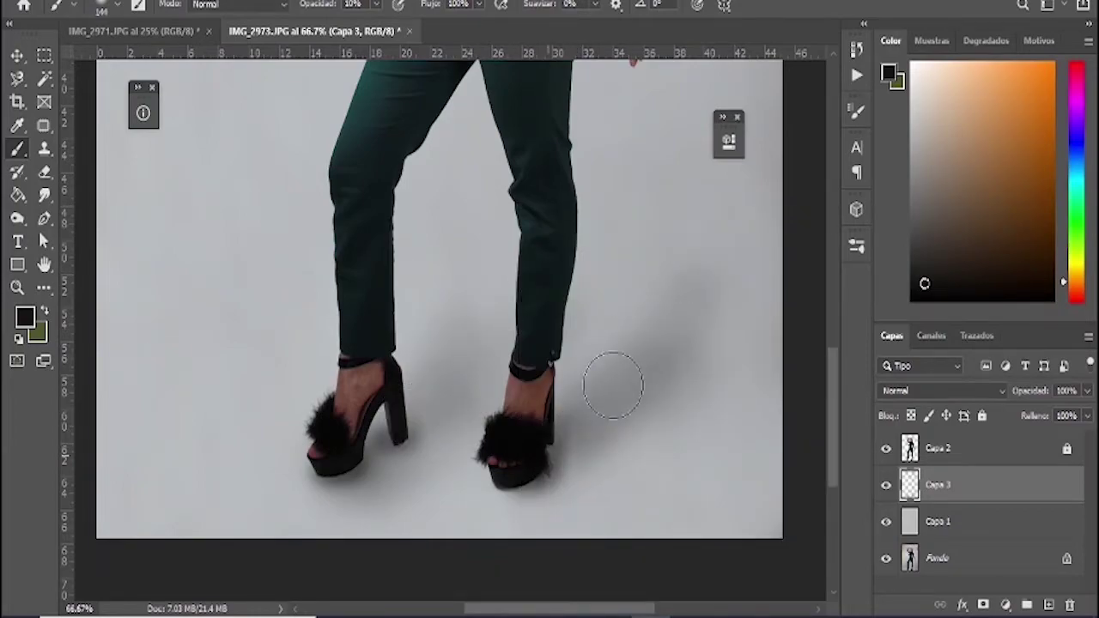
key(ctrl+minus)
key(ctrl+minus)
key(ctrl+minus)
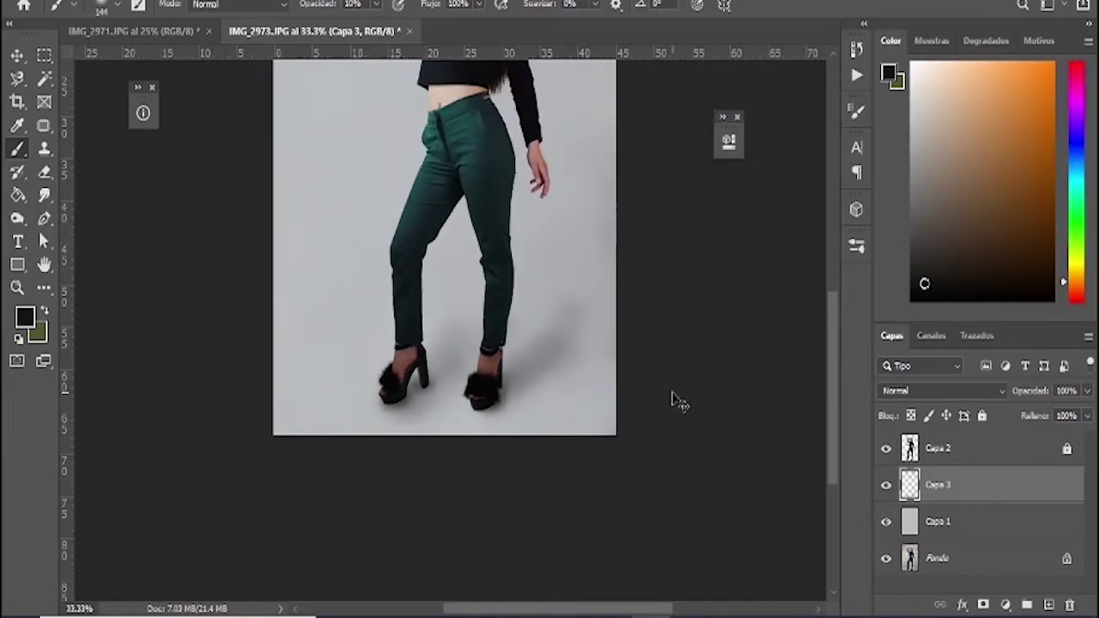
scroll(626, 422, up, 1)
scroll(626, 421, up, 1)
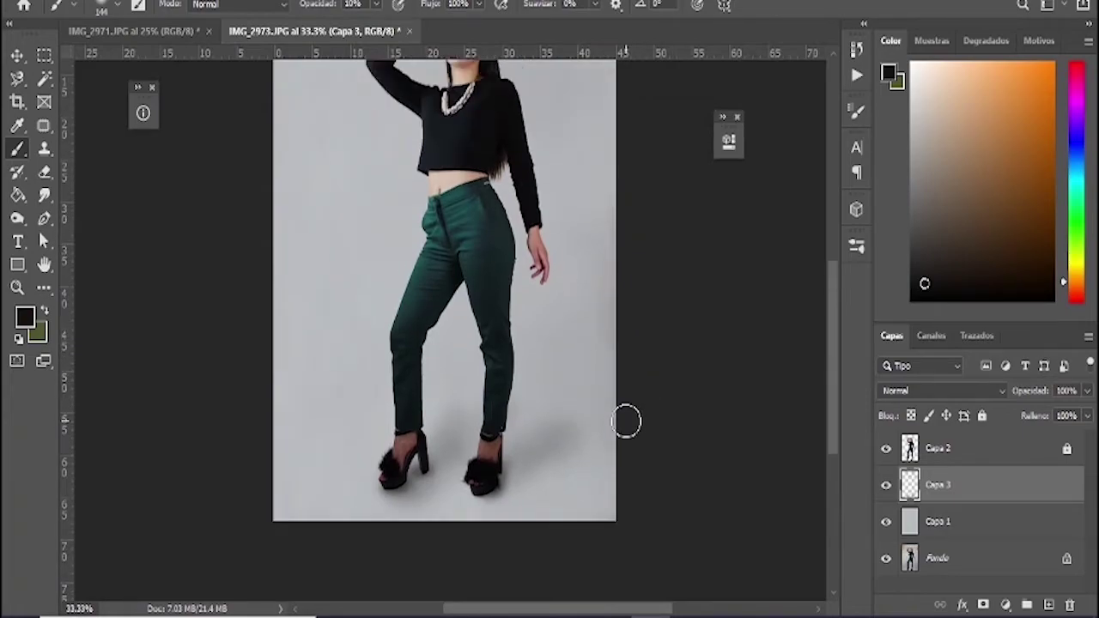
double_click(44, 265)
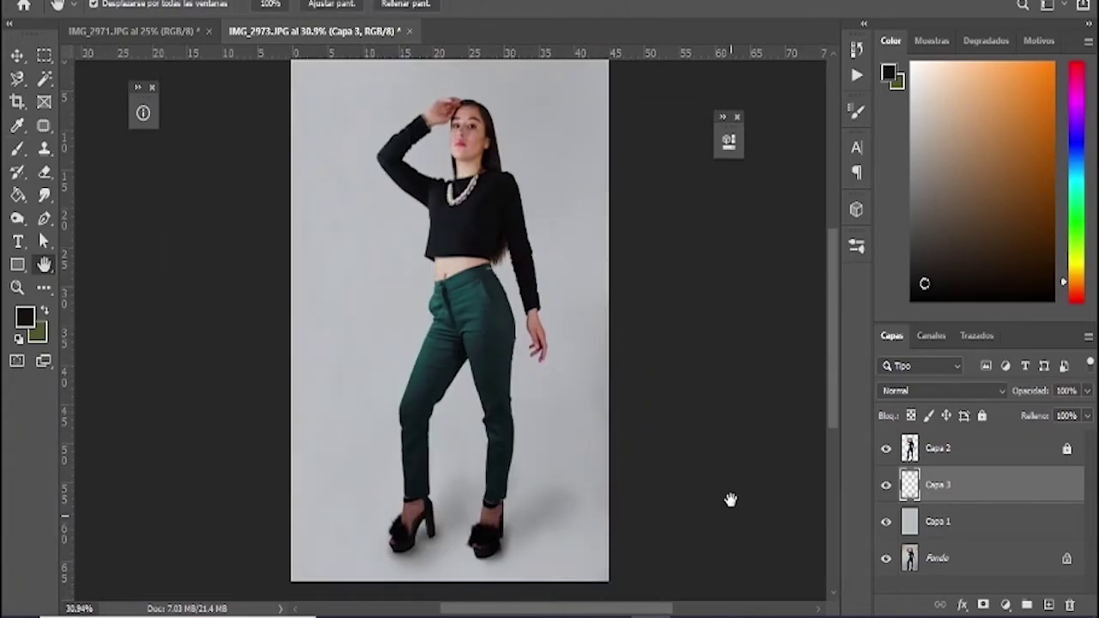
- Paint soft shadow strokes beside the right leg on Capa 3, undoing the unwanted ones
key(b)
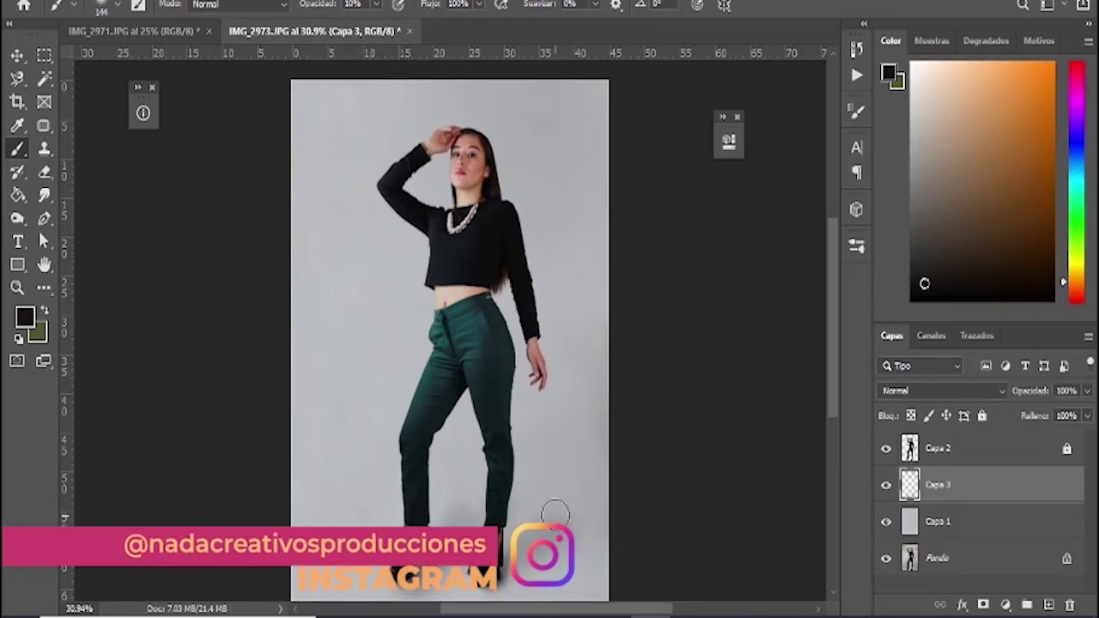
right_click(557, 513)
key(Escape)
drag(540, 513, 552, 387)
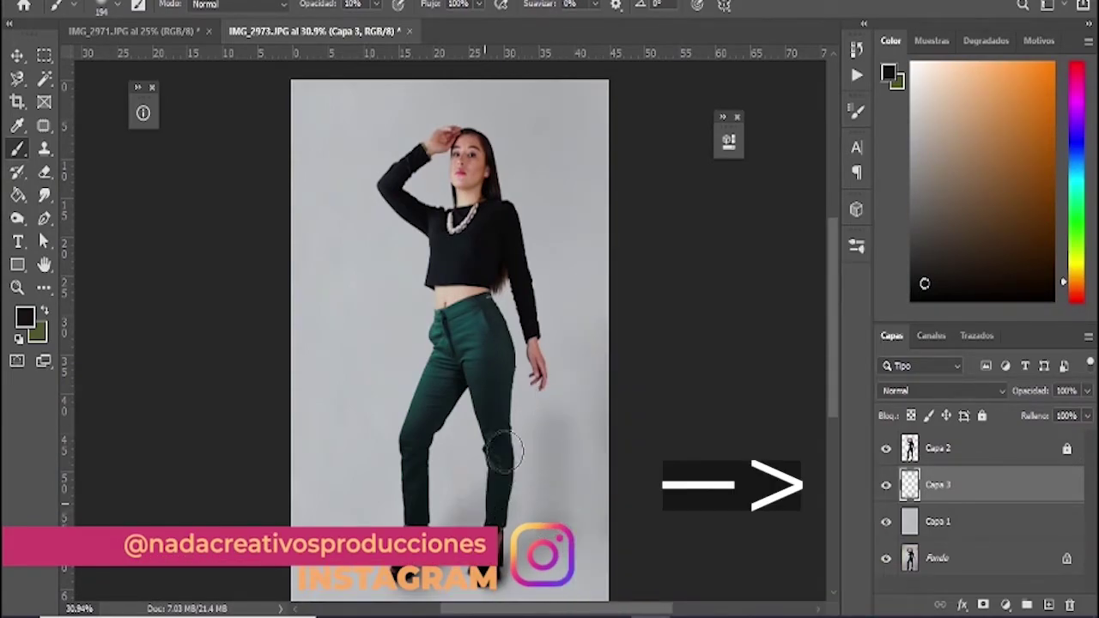
drag(554, 481, 554, 378)
key(ctrl+z)
key(ctrl+z)
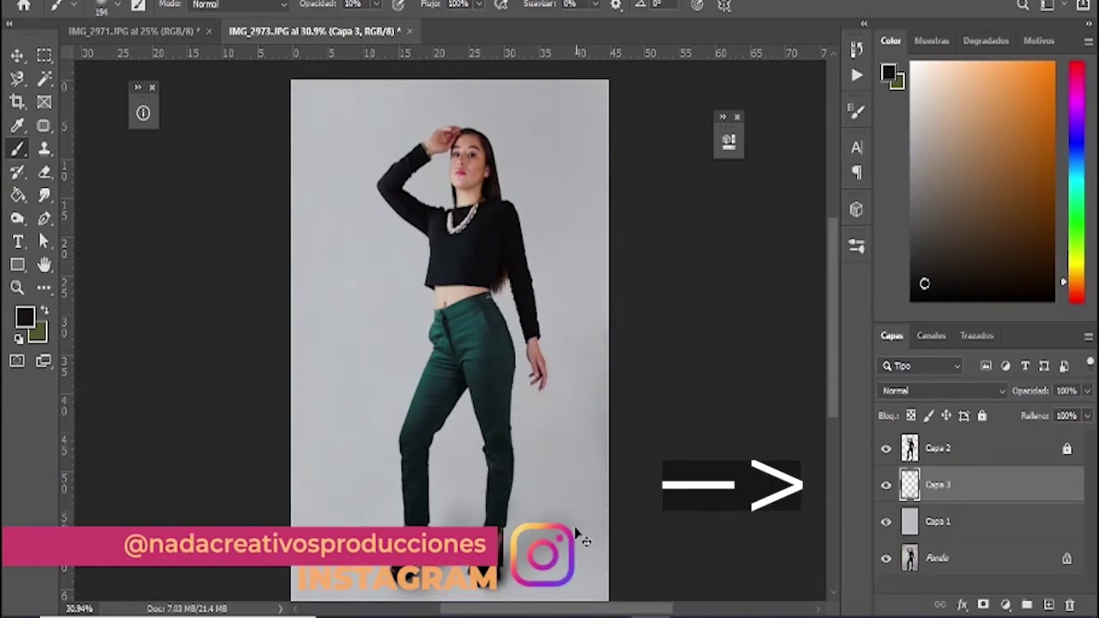
key(ctrl+z)
drag(530, 504, 552, 319)
scroll(677, 530, down, 1)
key(ctrl+z)
key(ctrl+z)
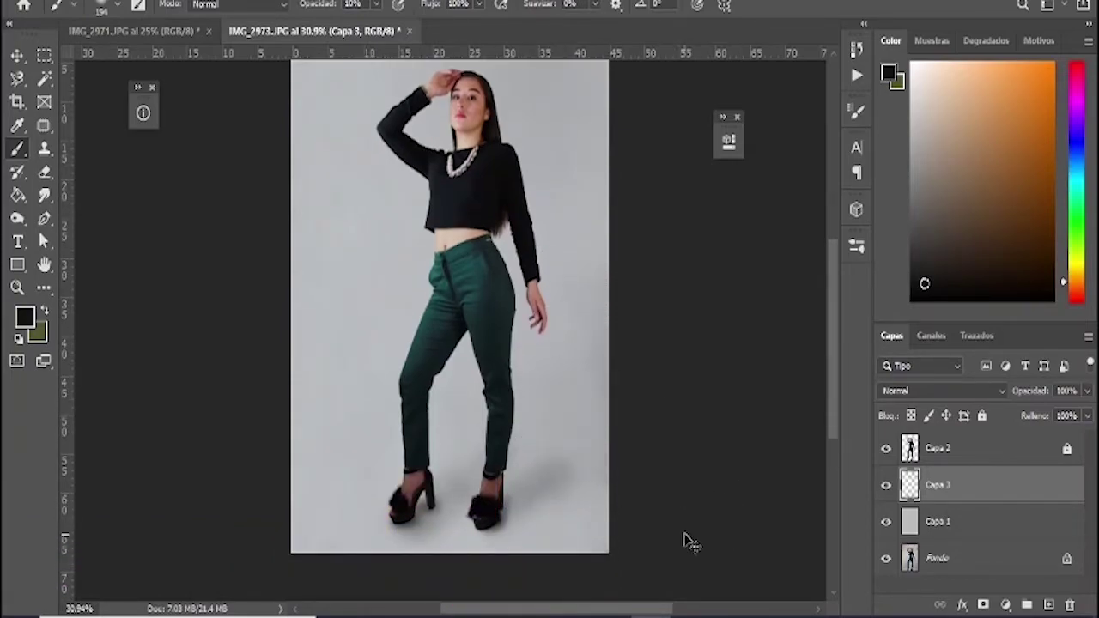
scroll(628, 510, up, 2)
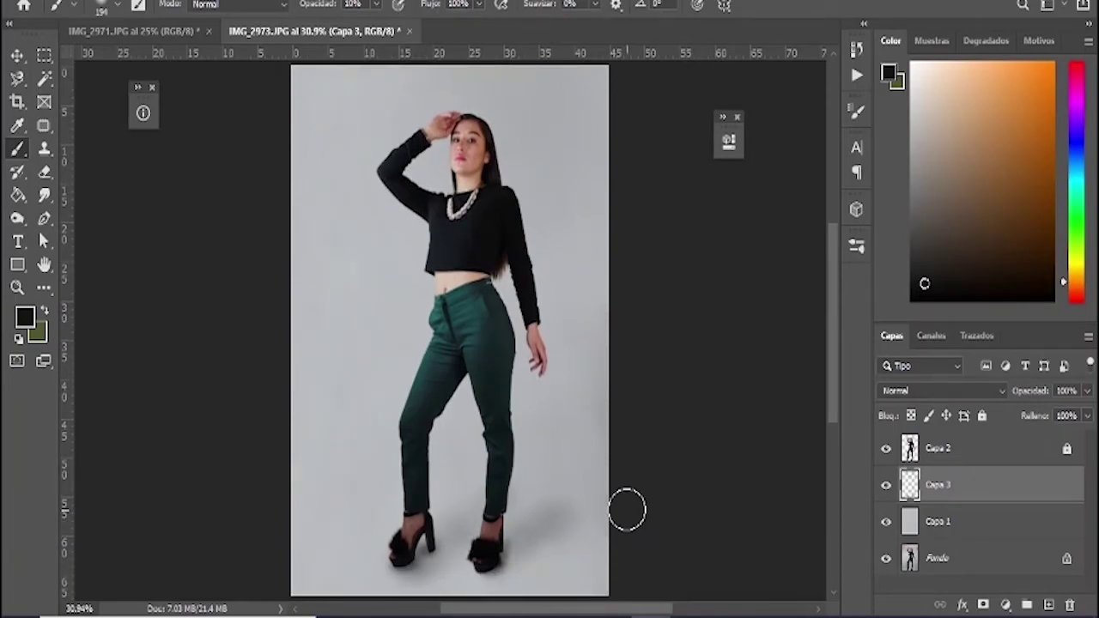
click(887, 485)
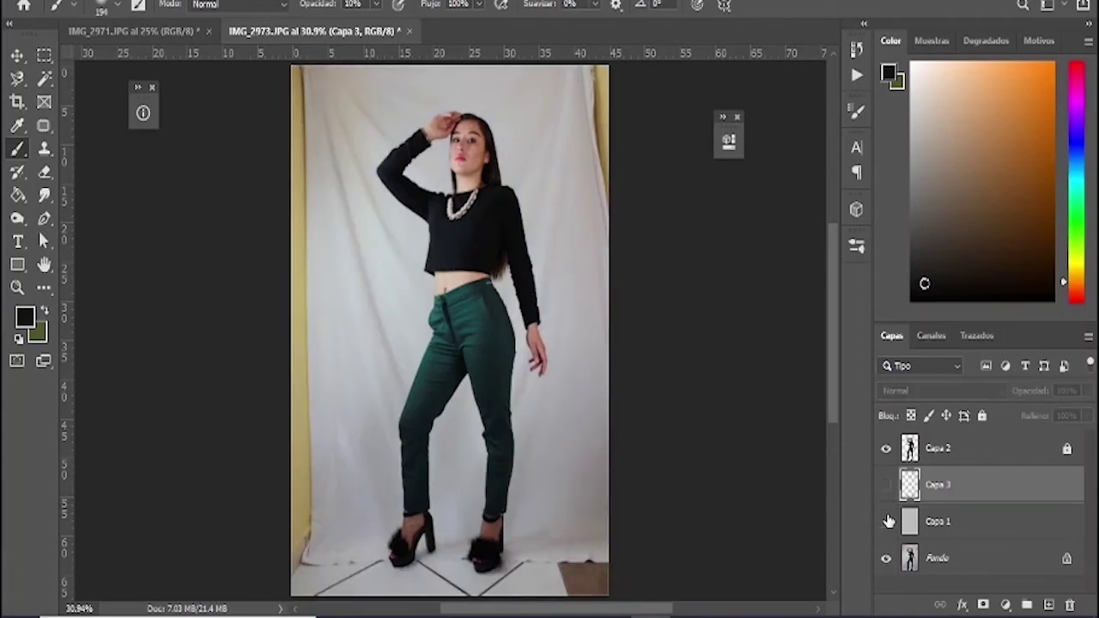
click(887, 522)
click(887, 523)
click(886, 522)
click(886, 522)
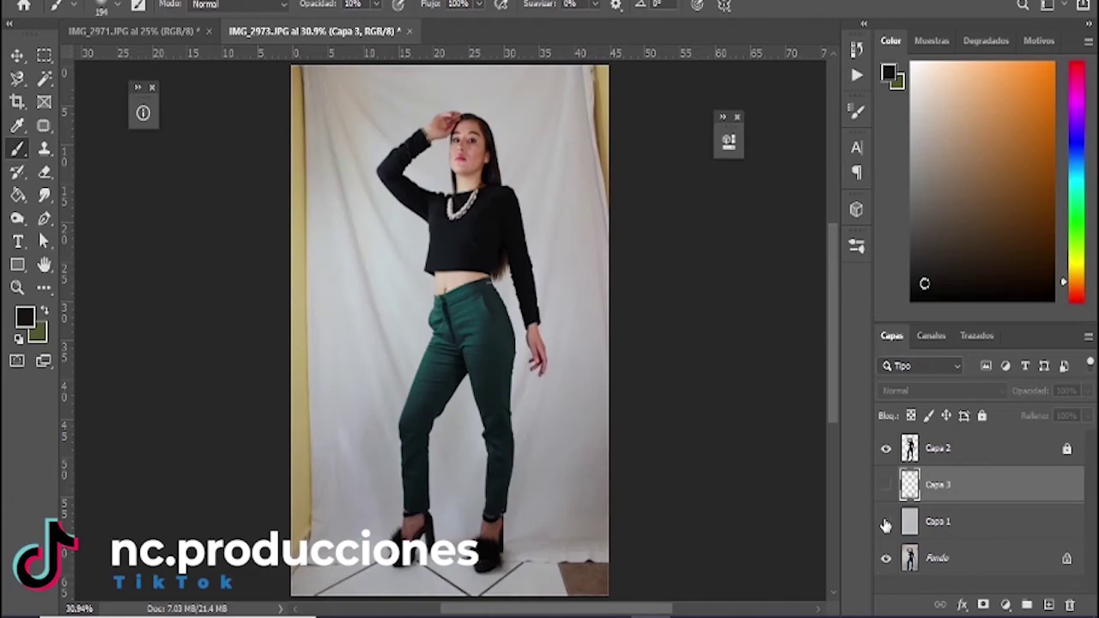
click(886, 522)
click(886, 522)
click(887, 522)
click(886, 485)
key(ctrl+minus)
right_click(552, 208)
text(7)
text(800)
key(Return)
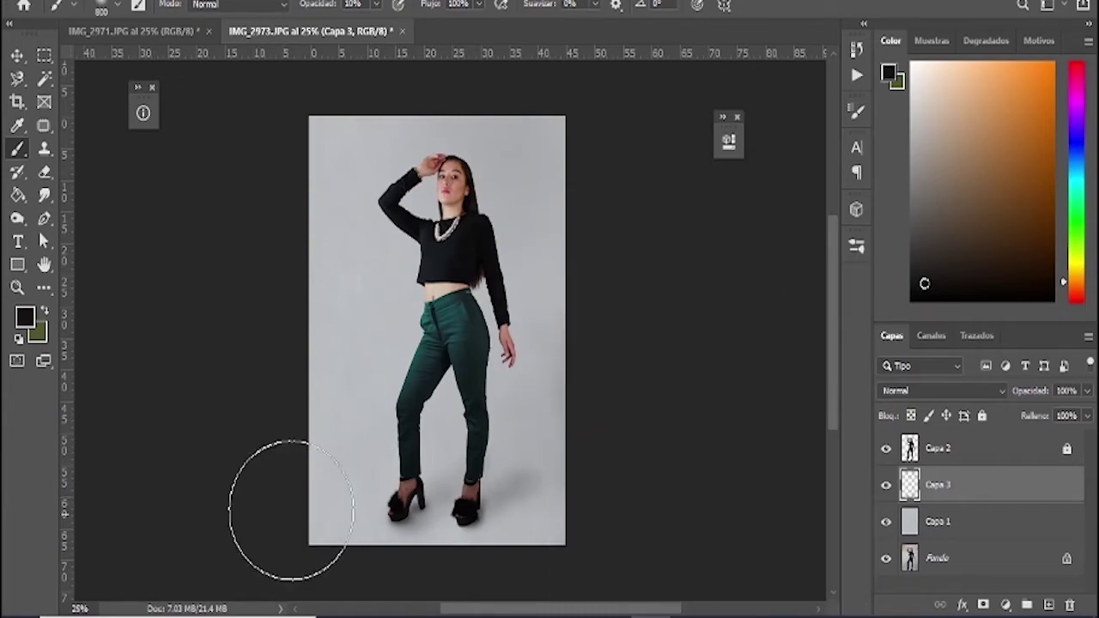
scroll(301, 481, down, 1)
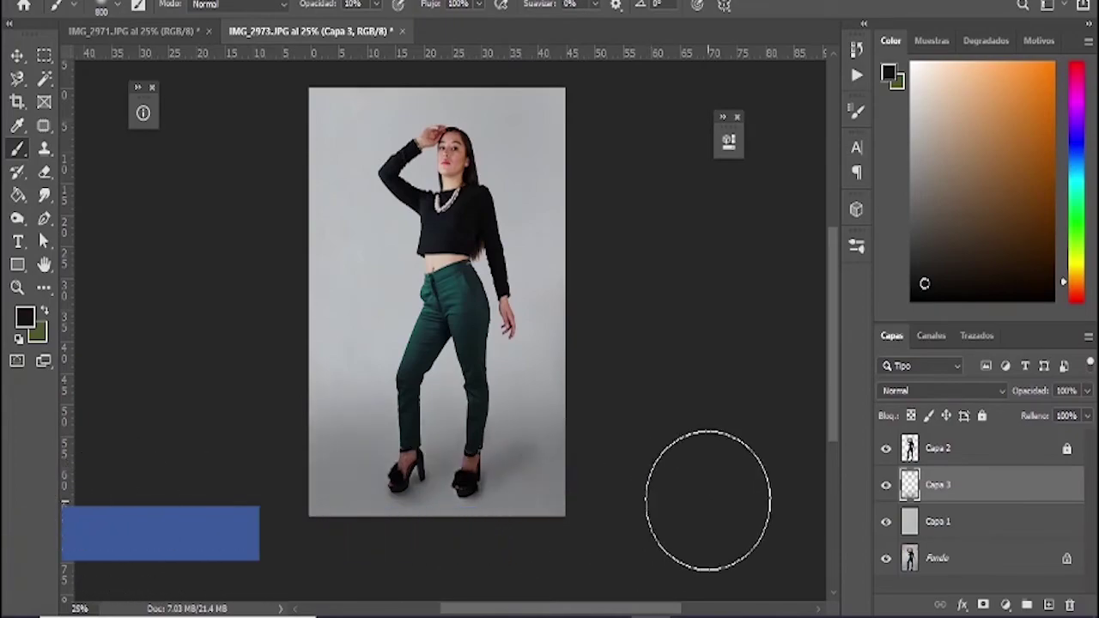
scroll(705, 496, up, 2)
key(v)
click(751, 490)
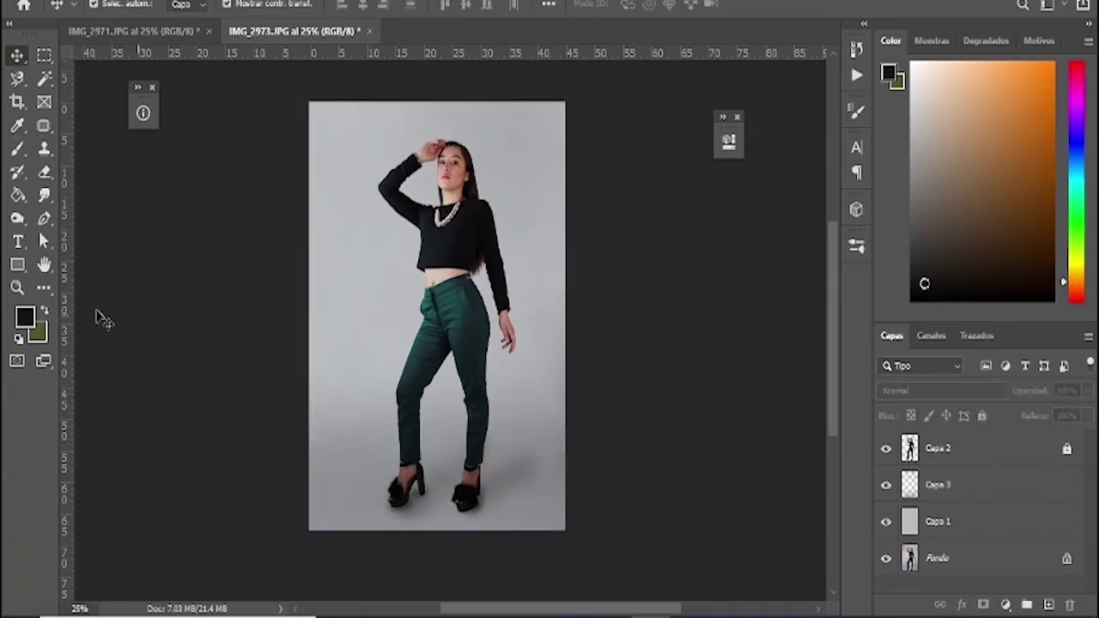
click(45, 265)
scroll(550, 397, up, 1)
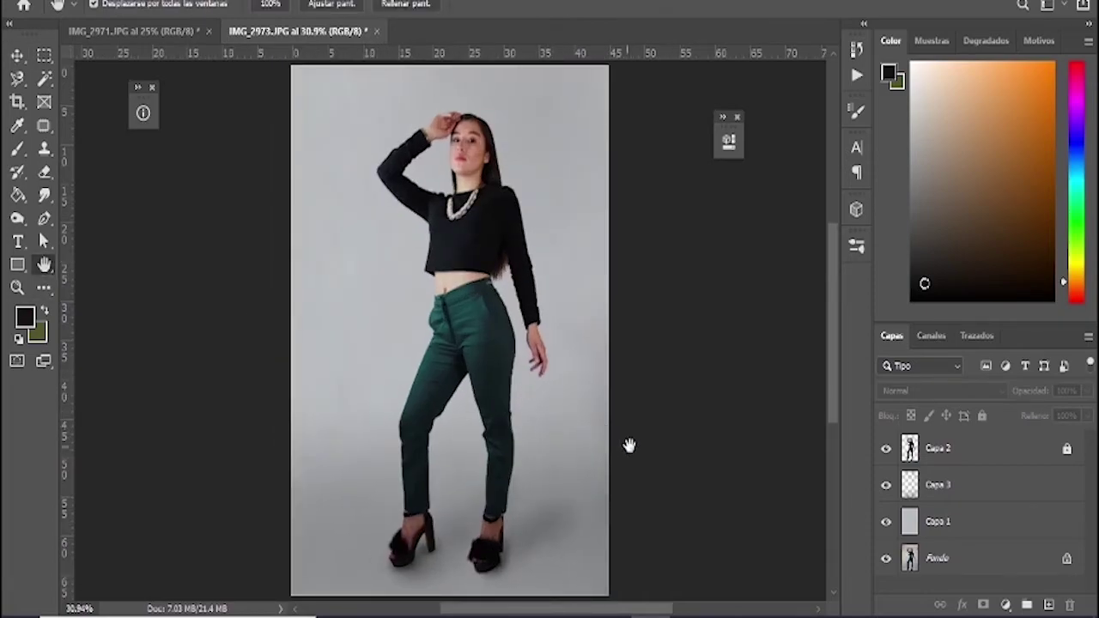
scroll(629, 445, down, 2)
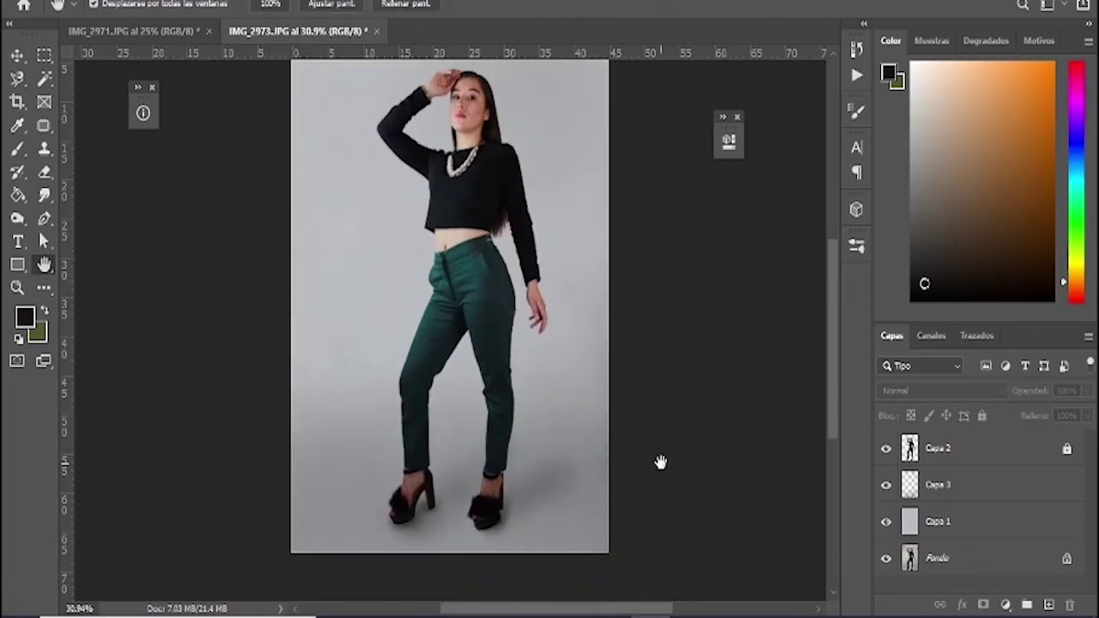
scroll(660, 462, up, 1)
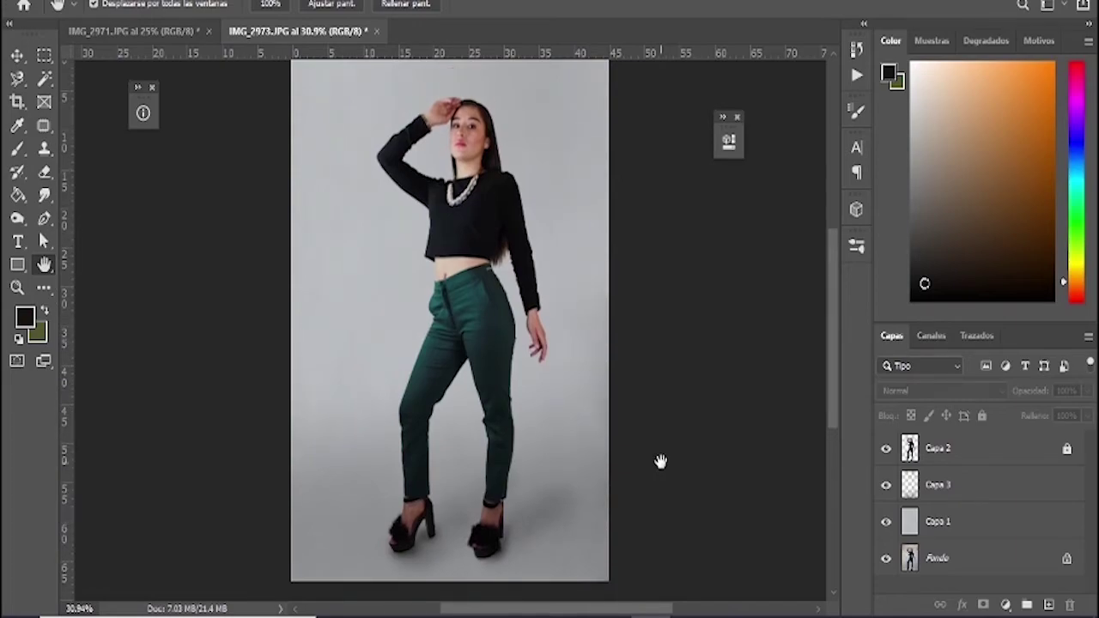
scroll(661, 462, up, 1)
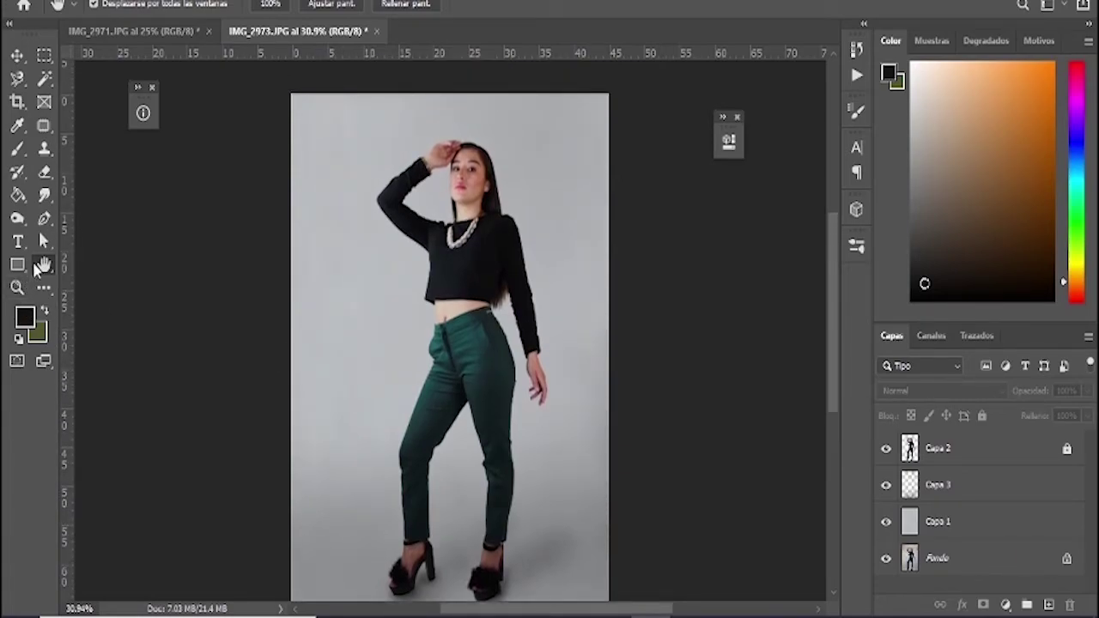
scroll(129, 272, down, 1)
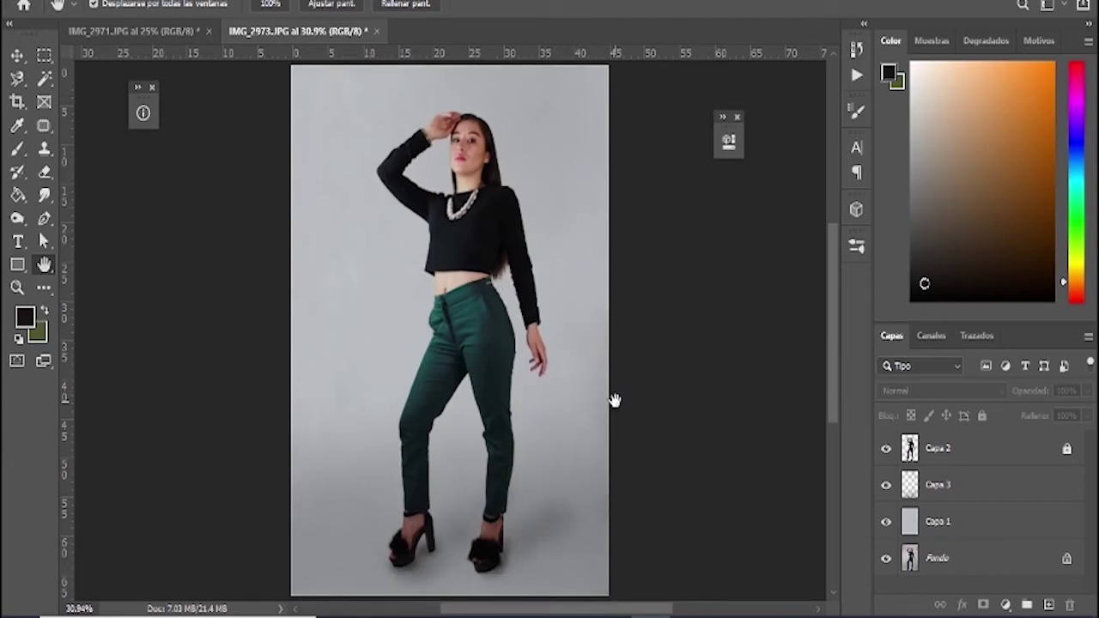
key(ctrl+minus)
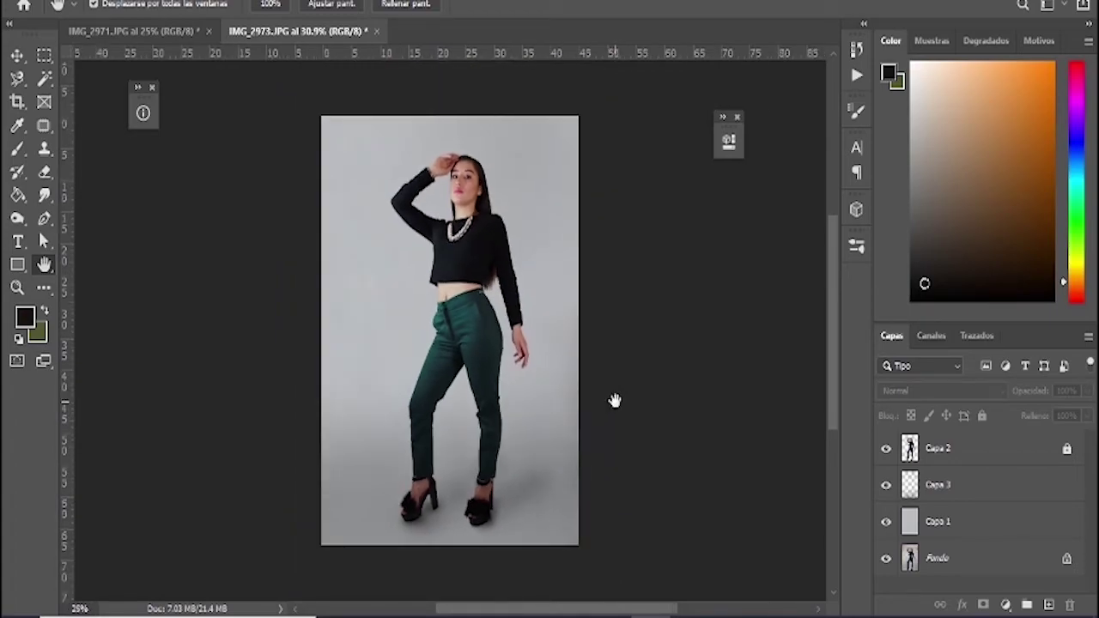
key(v)
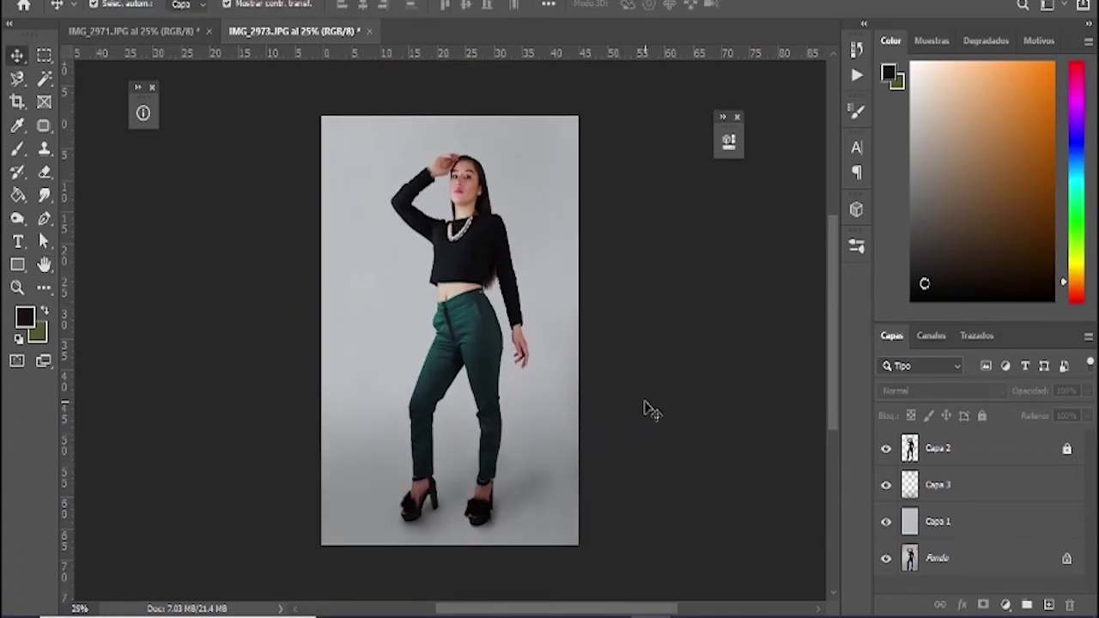